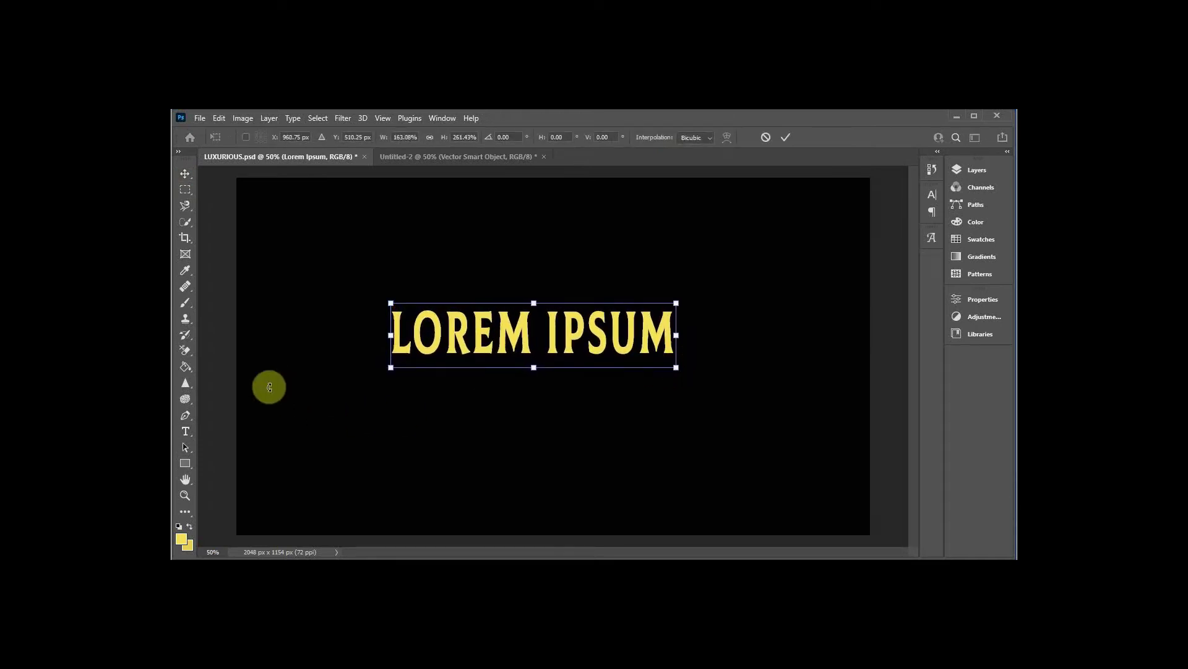
# Step: Replace the LOREM IPSUM text with LUXURIOUS and move it slightly right to centre it horizontally on the canvas
pyautogui.click(185, 431)
pyautogui.click(676, 334)
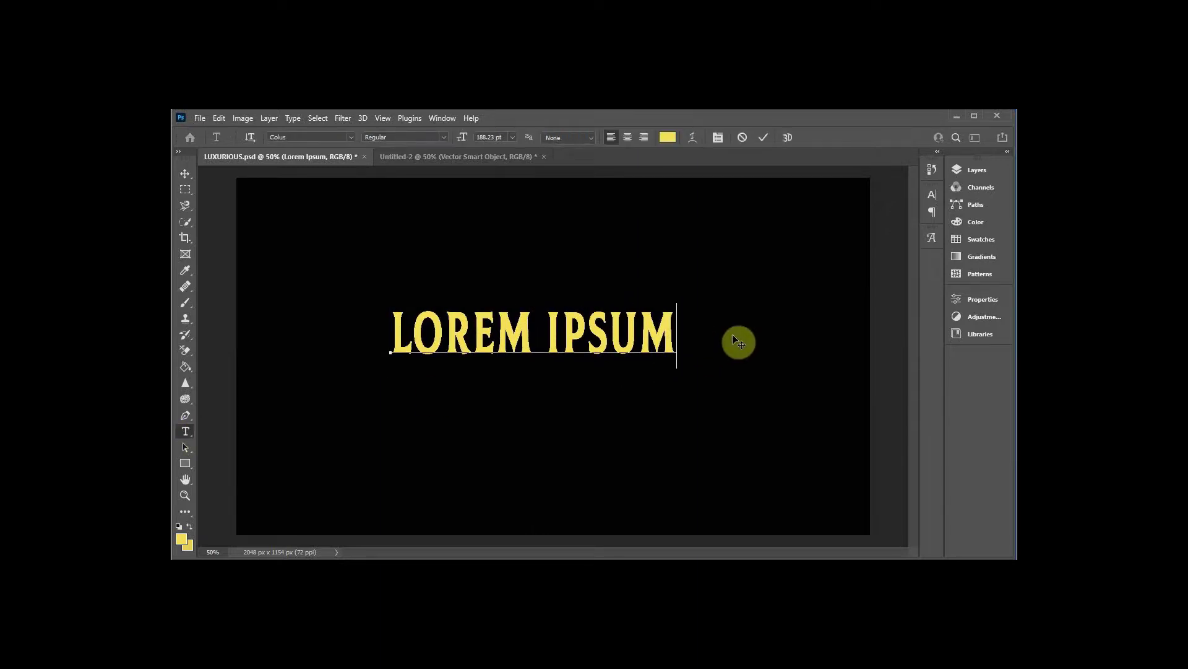
pyautogui.press('BackSpace')
pyautogui.press('BackSpace')
pyautogui.press('BackSpace')
pyautogui.press('BackSpace')
pyautogui.press('BackSpace')
pyautogui.press('BackSpace')
pyautogui.press('BackSpace')
pyautogui.press('BackSpace')
pyautogui.press('BackSpace')
pyautogui.press('BackSpace')
pyautogui.press('BackSpace')
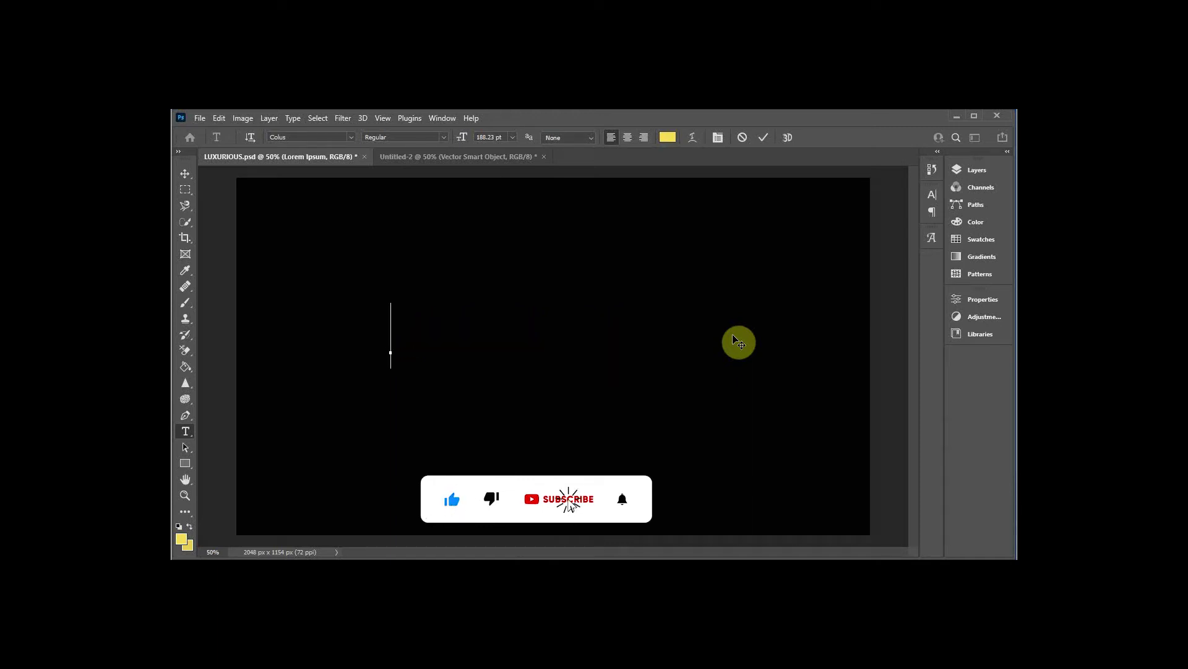
pyautogui.write('LUX')
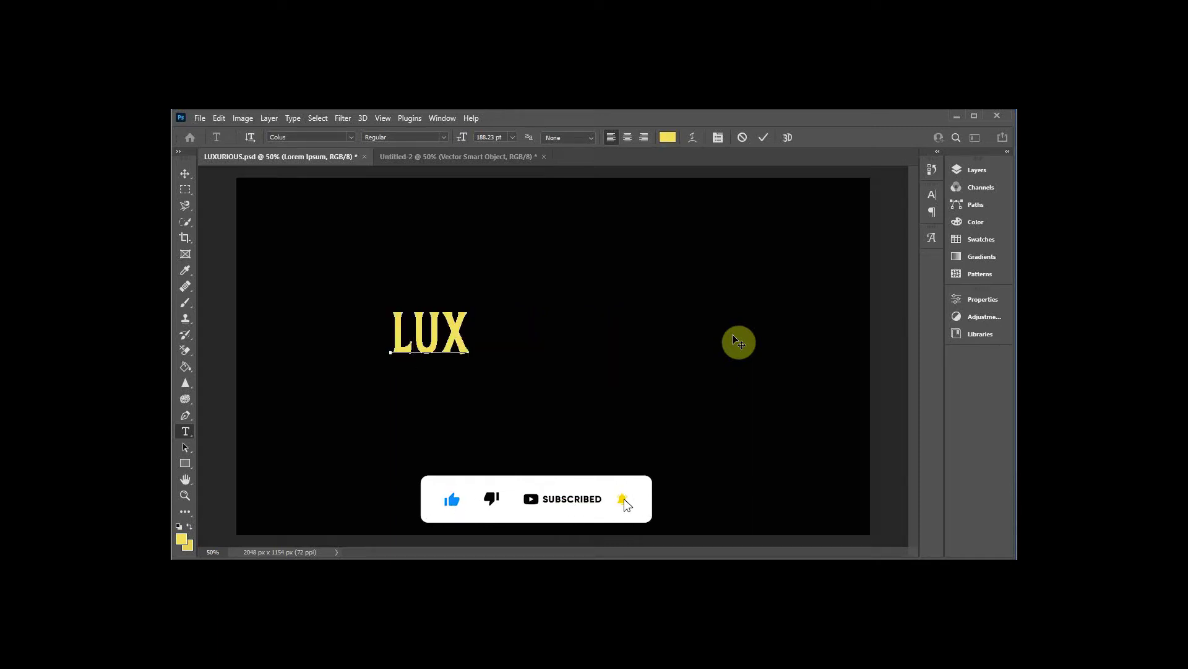
pyautogui.write('URIO')
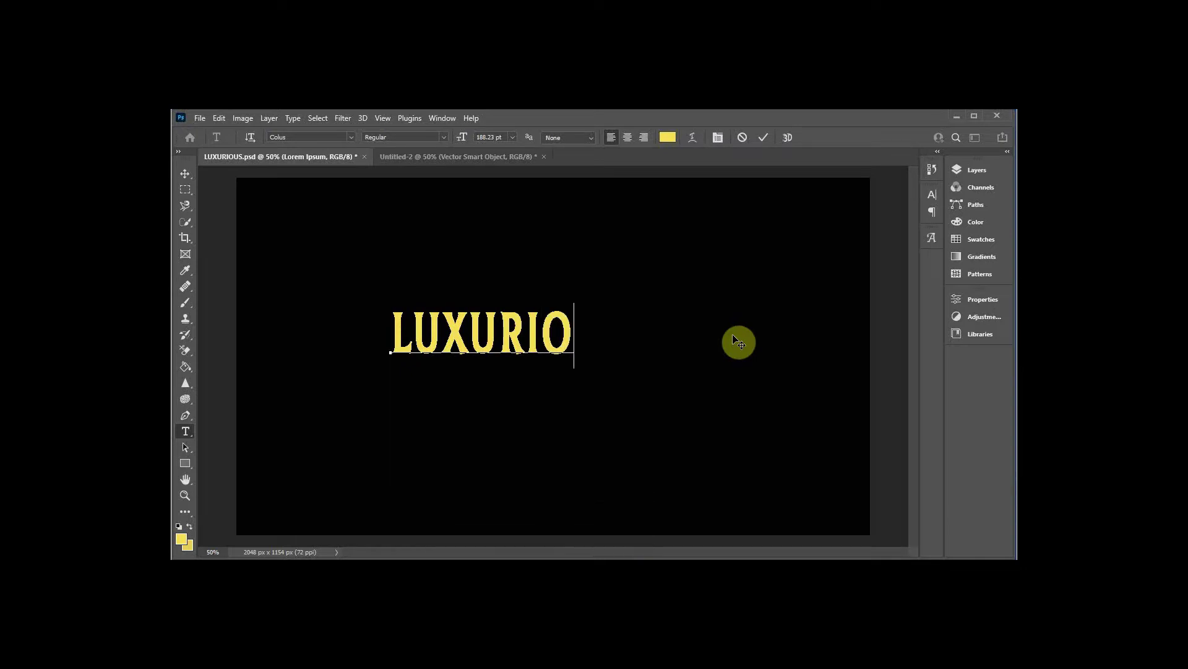
pyautogui.write('US')
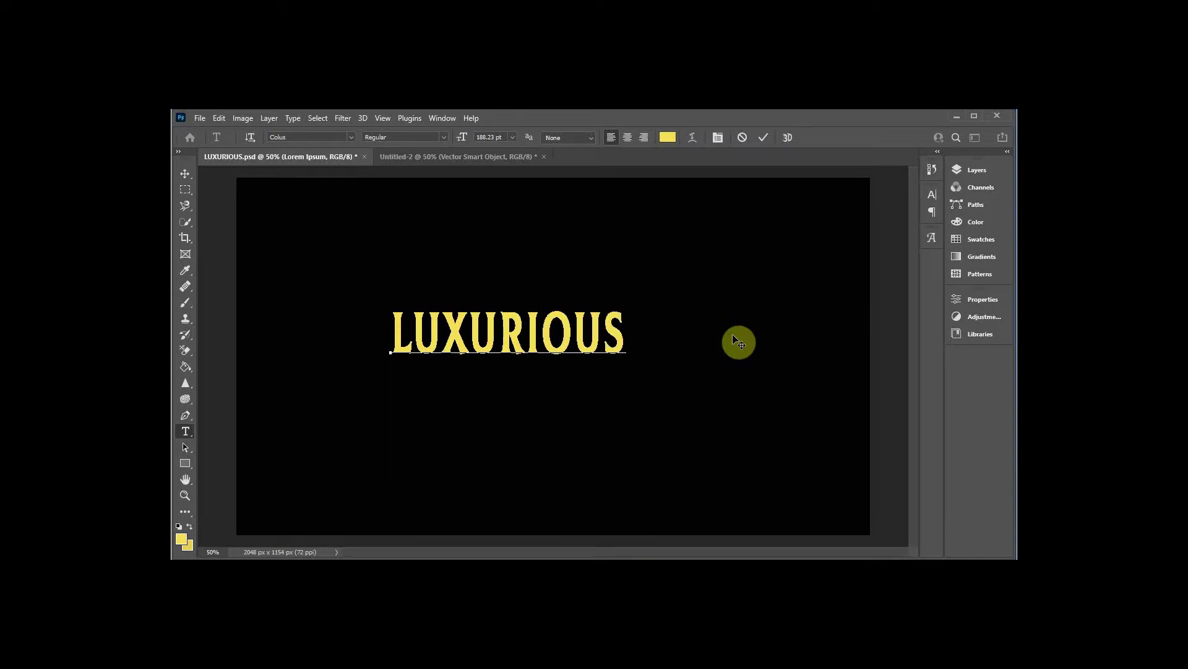
pyautogui.click(183, 174)
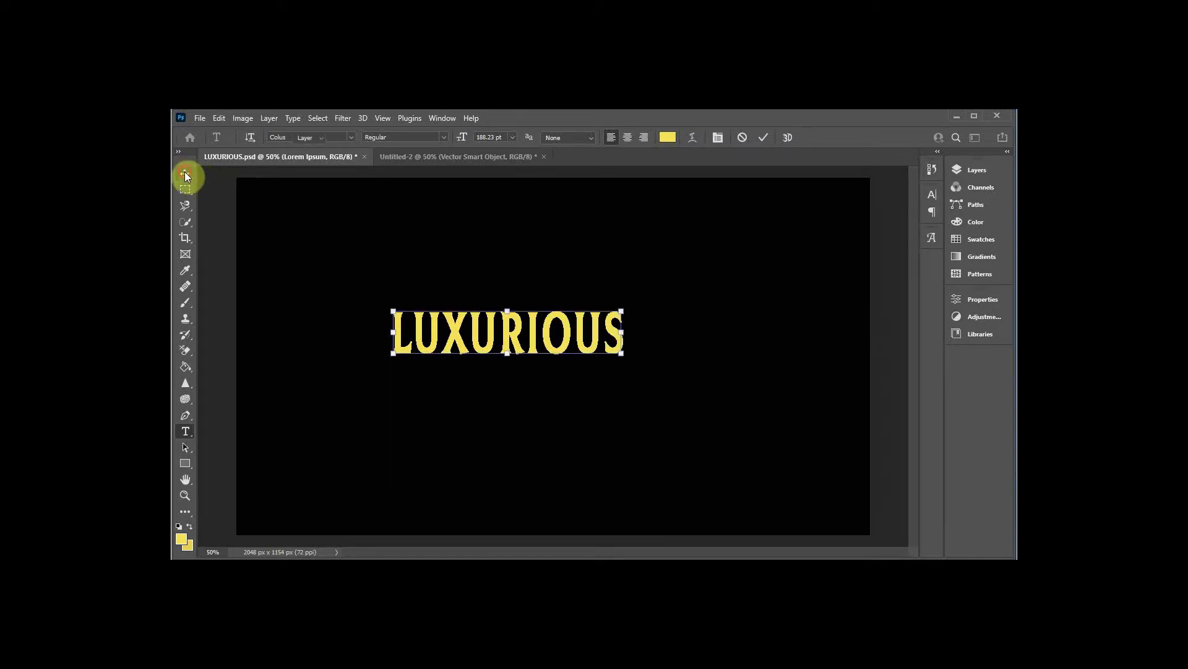
pyautogui.moveTo(560, 354); pyautogui.dragTo(589, 348)
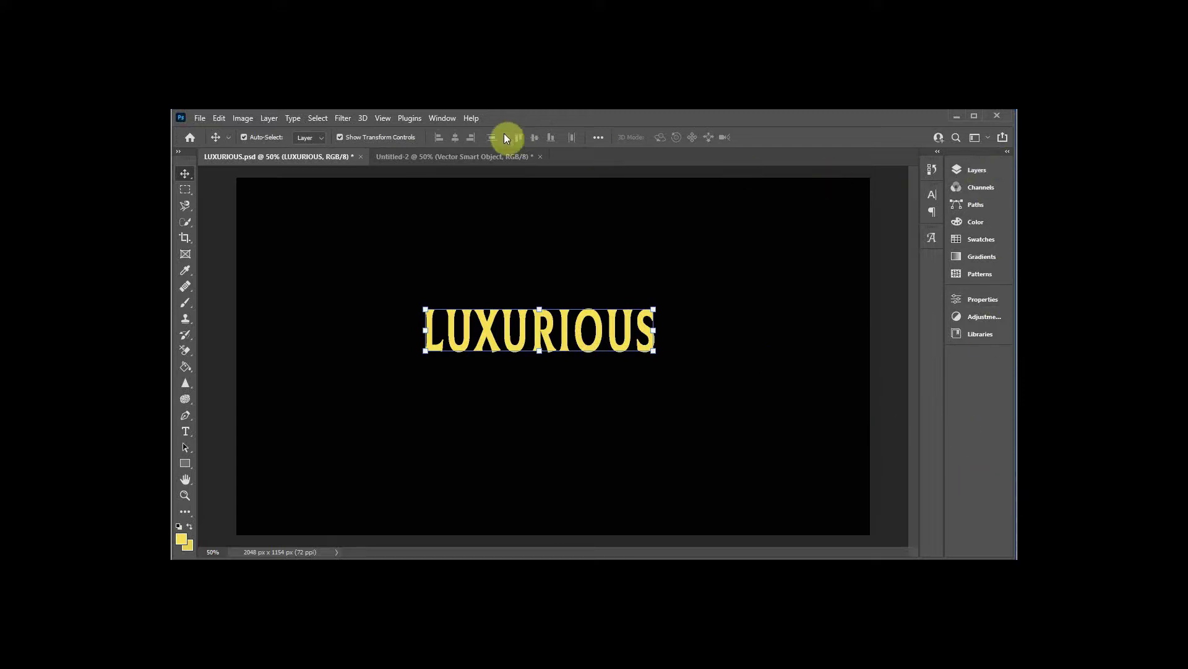
# Step: Copy the flourish ornament from the Untitled-2 document into LUXURIOUS.psd and place it around the LUXURIOUS text
pyautogui.click(489, 156)
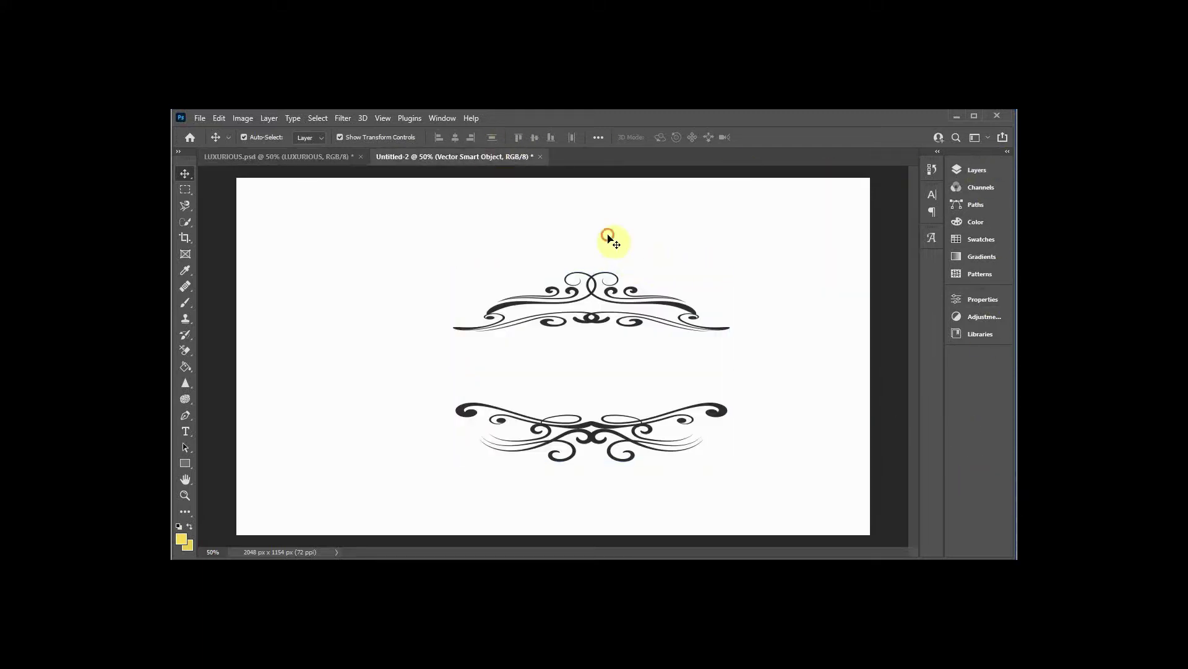
pyautogui.click(609, 238)
pyautogui.click(588, 324)
pyautogui.moveTo(590, 326); pyautogui.dragTo(343, 150)
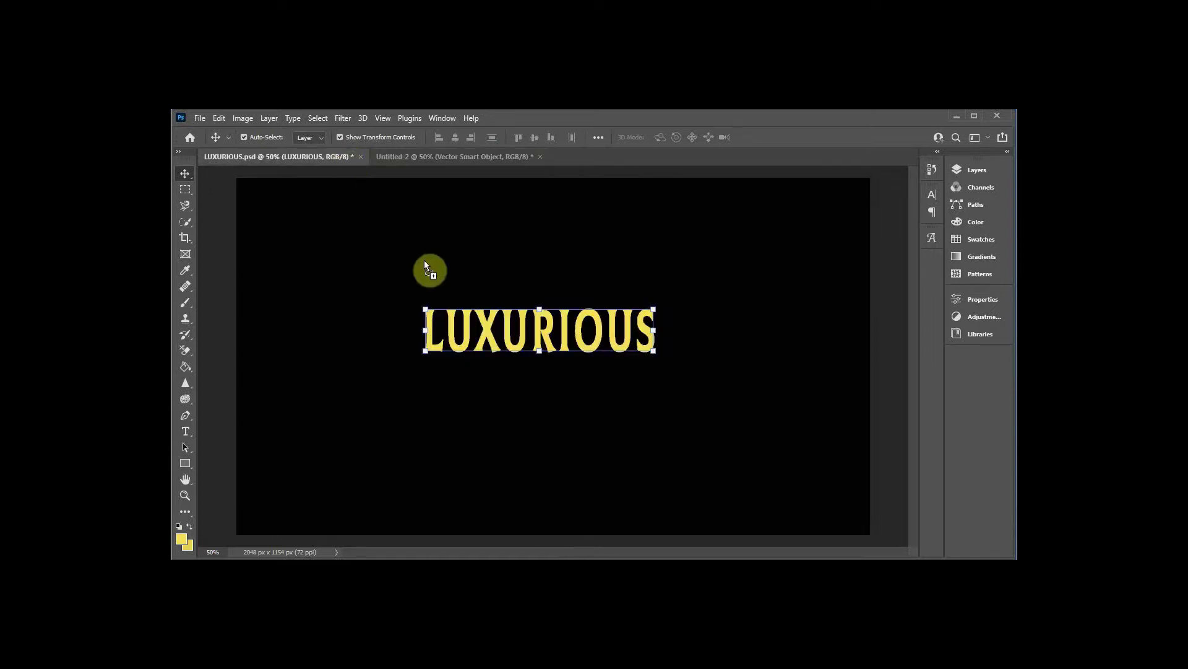
pyautogui.moveTo(478, 333); pyautogui.dragTo(588, 286)
pyautogui.click(775, 286)
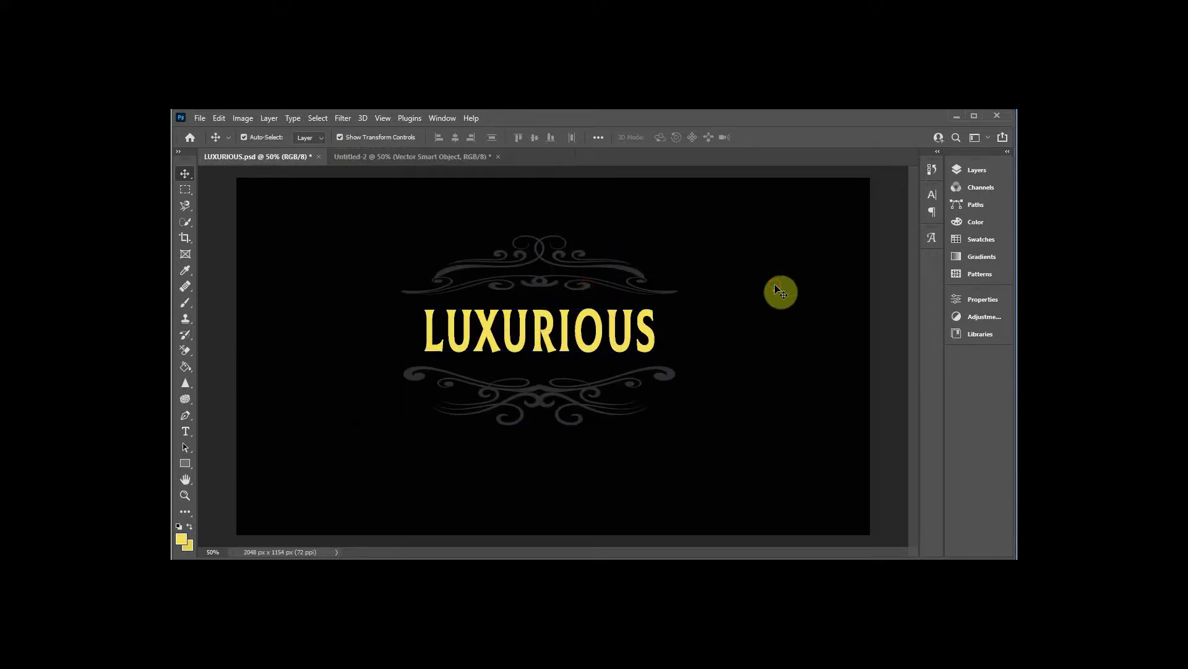
# Step: Enlarge the LUXURIOUS text to about 123% width and 103% height between the ornament's two flourishes
pyautogui.click(649, 344)
pyautogui.moveTo(655, 350)
pyautogui.mouseDown()
pyautogui.moveTo(671, 358)
pyautogui.moveTo(663, 344)
pyautogui.moveTo(663, 363)
pyautogui.moveTo(692, 335)
pyautogui.moveTo(718, 336)
pyautogui.moveTo(644, 335)
pyautogui.mouseUp()
pyautogui.moveTo(539, 360); pyautogui.dragTo(541, 362)
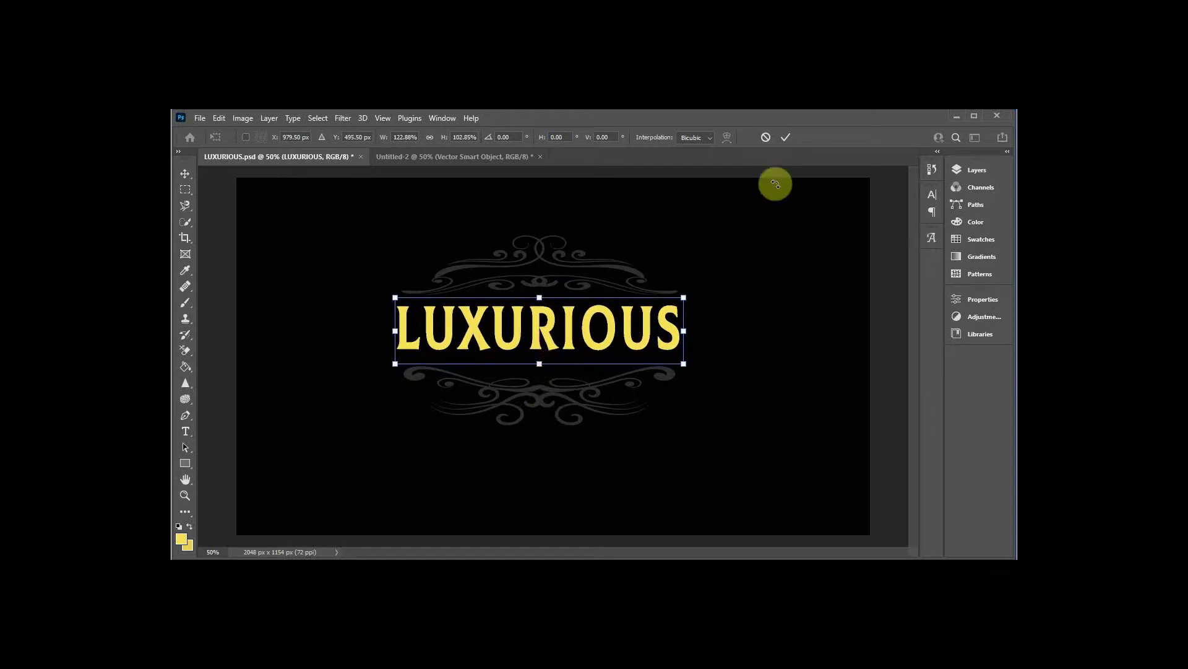
pyautogui.click(786, 137)
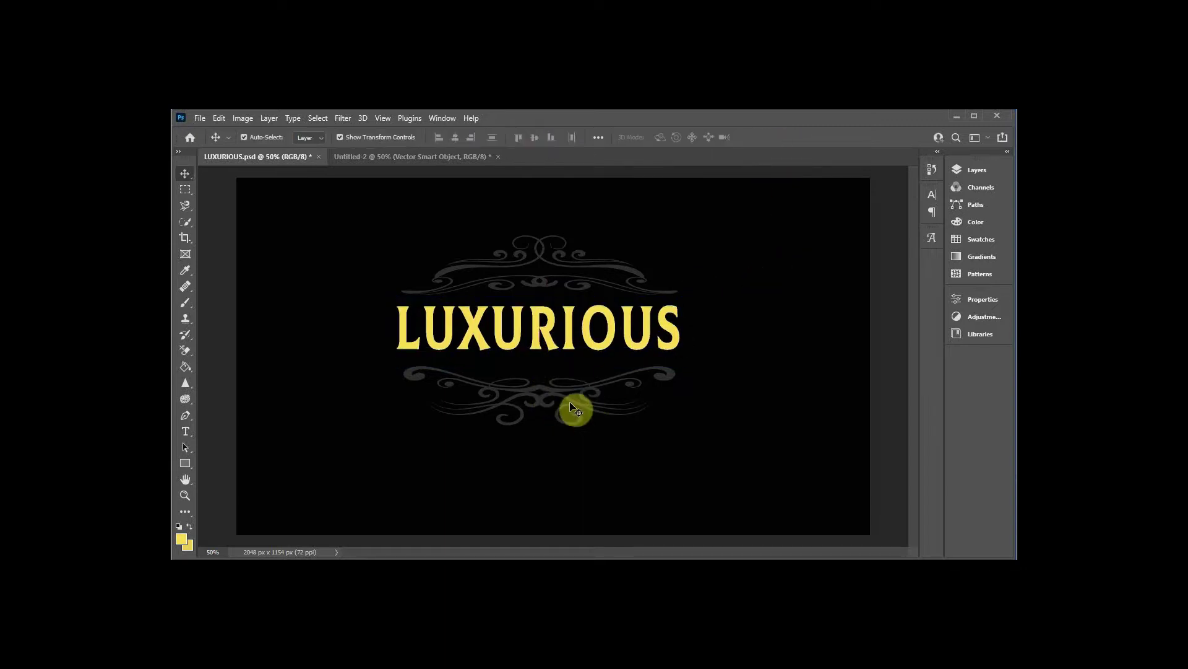
# Step: Enlarge the flourish ornament to about 341% width and 225% height, extending it down and to the right
pyautogui.click(544, 393)
pyautogui.moveTo(543, 388); pyautogui.dragTo(542, 396)
pyautogui.moveTo(677, 432); pyautogui.dragTo(707, 453)
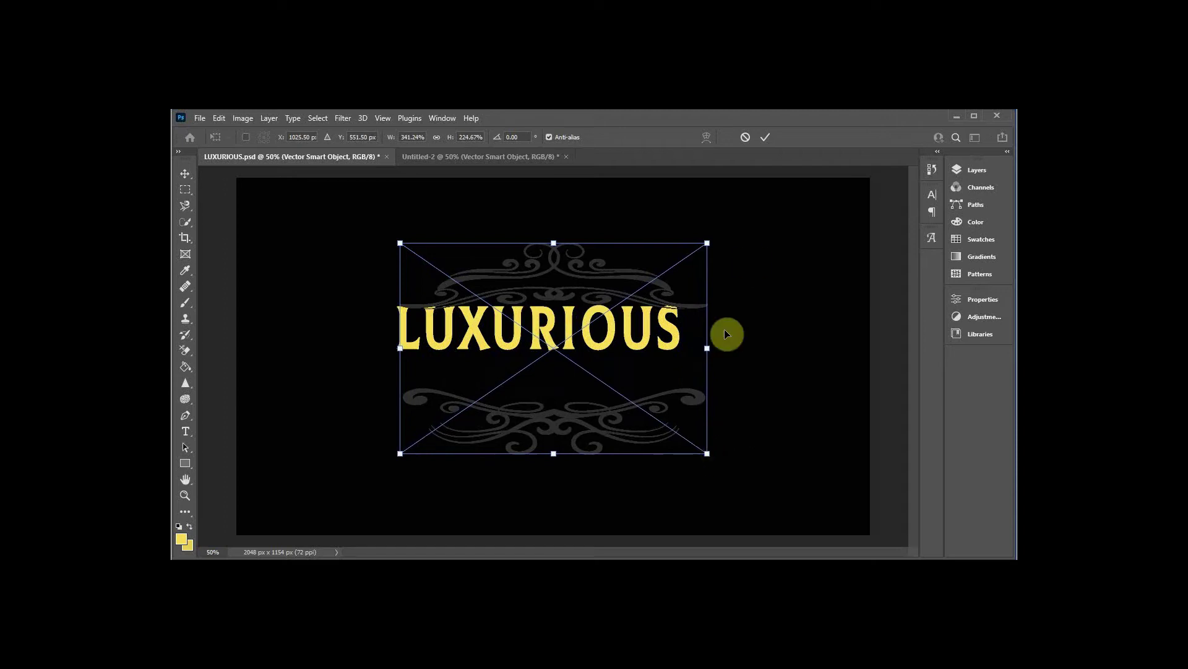
pyautogui.click(769, 137)
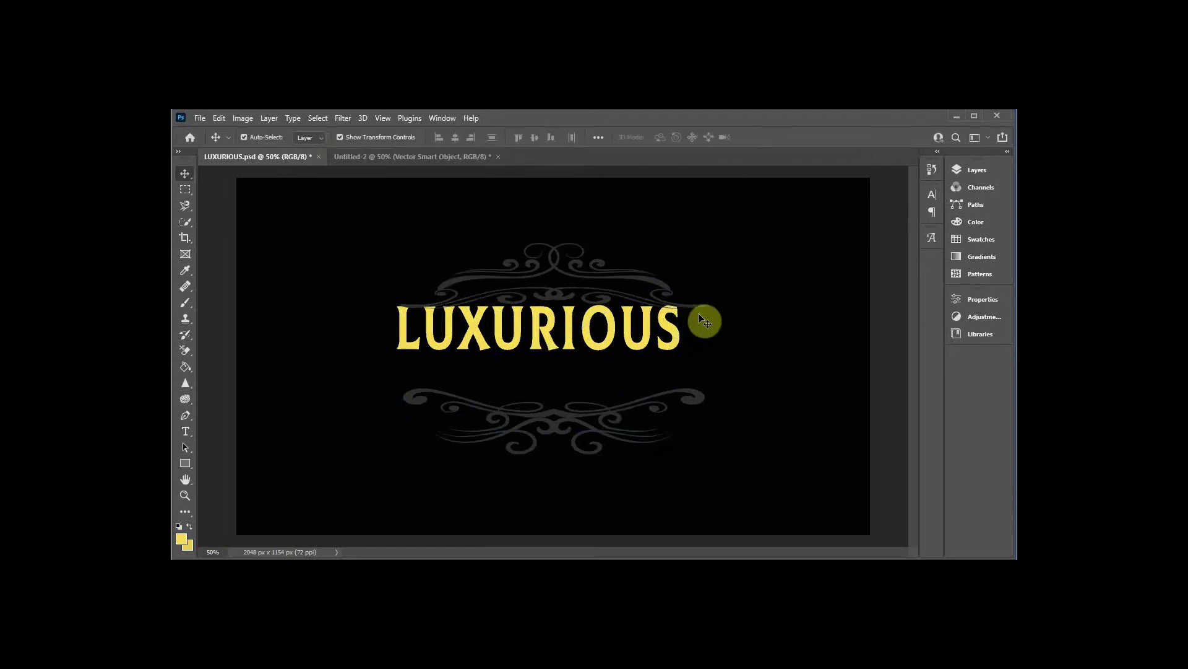
# Step: Widen the LUXURIOUS text to about 103% and centre it vertically between the upper and lower flourishes
pyautogui.moveTo(597, 349); pyautogui.dragTo(601, 363)
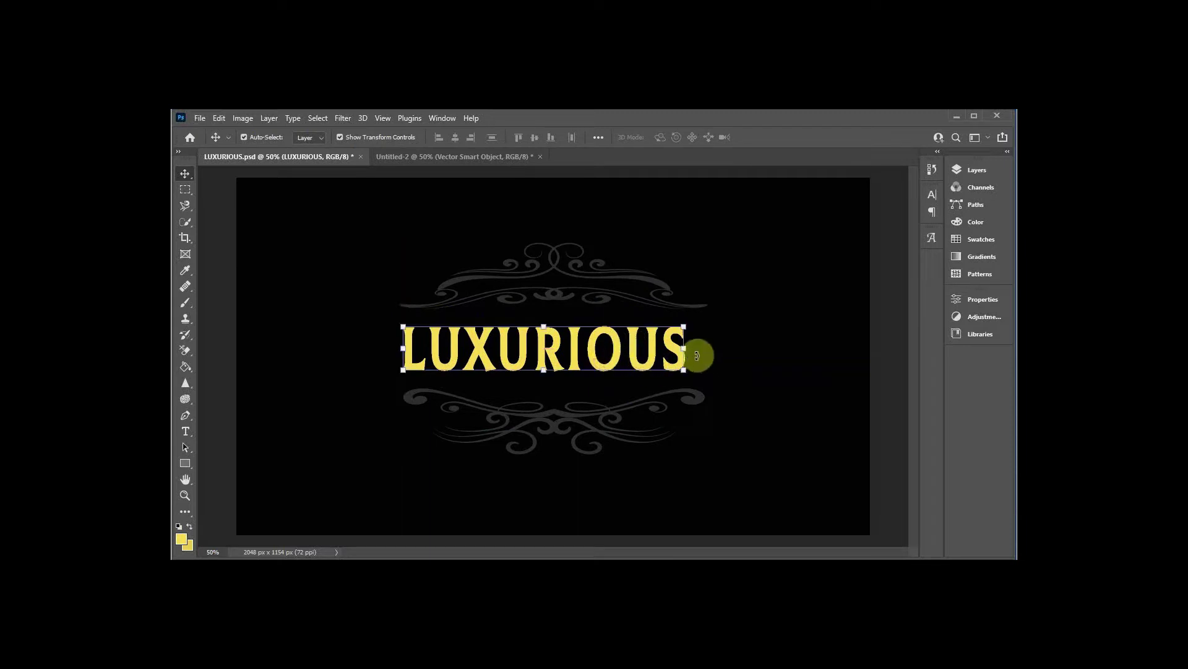
pyautogui.moveTo(685, 370)
pyautogui.mouseDown()
pyautogui.moveTo(698, 373)
pyautogui.moveTo(676, 377)
pyautogui.moveTo(694, 368)
pyautogui.mouseUp()
pyautogui.moveTo(698, 324); pyautogui.dragTo(707, 325)
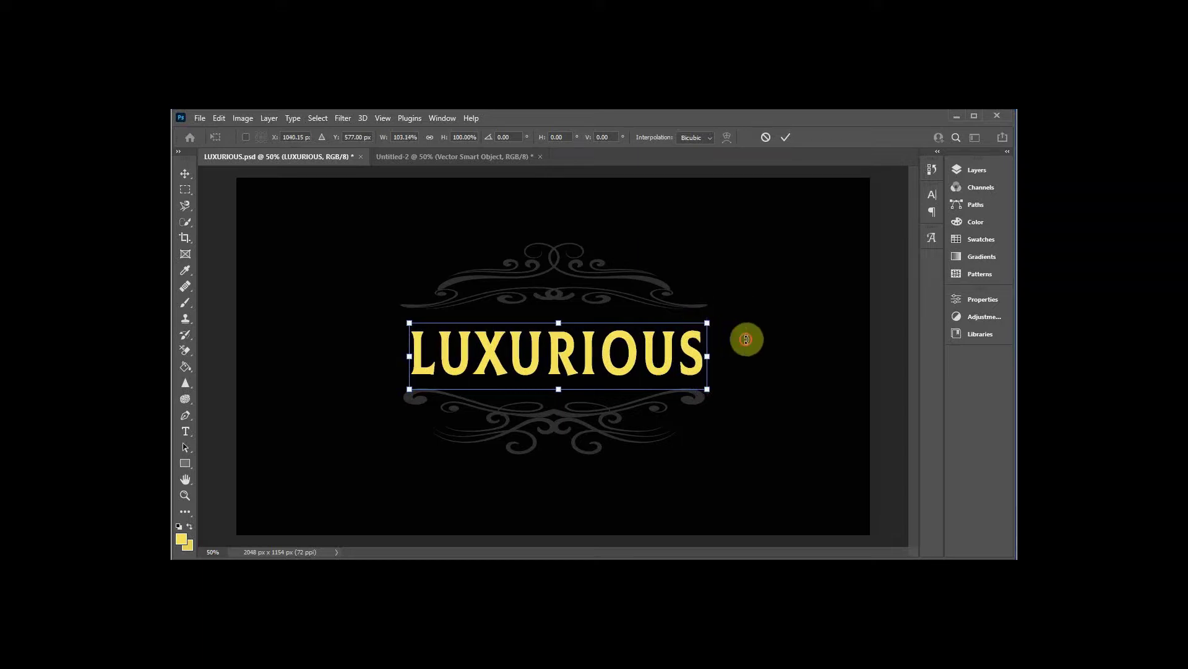
pyautogui.click(787, 136)
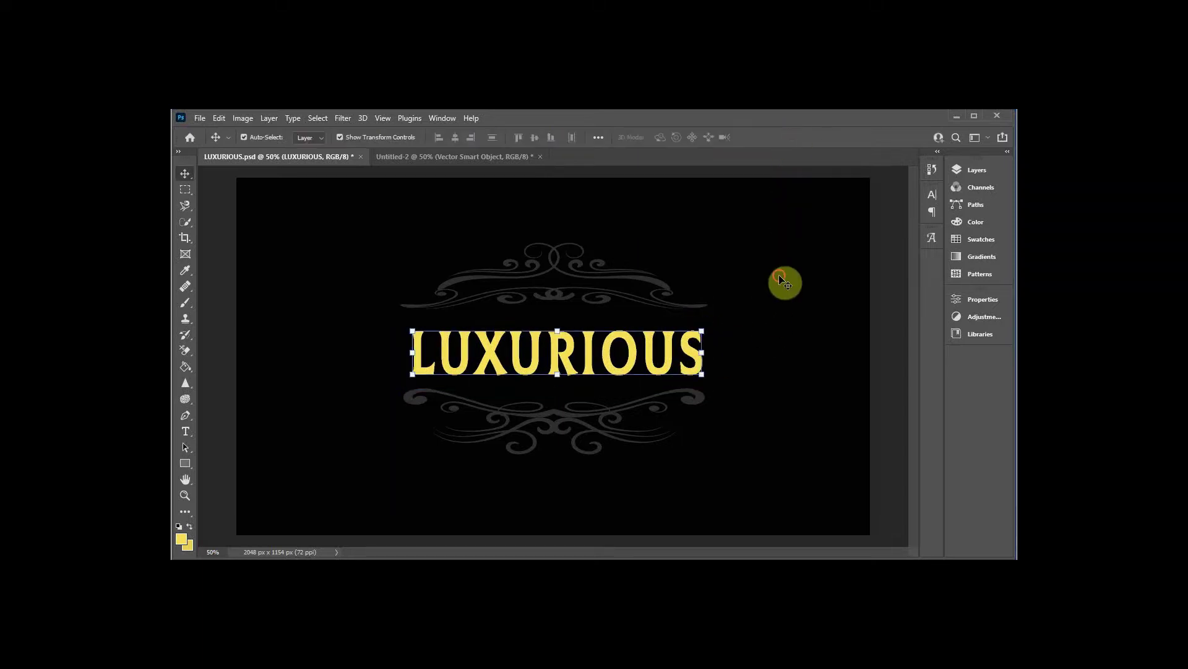
pyautogui.moveTo(588, 373); pyautogui.dragTo(586, 370)
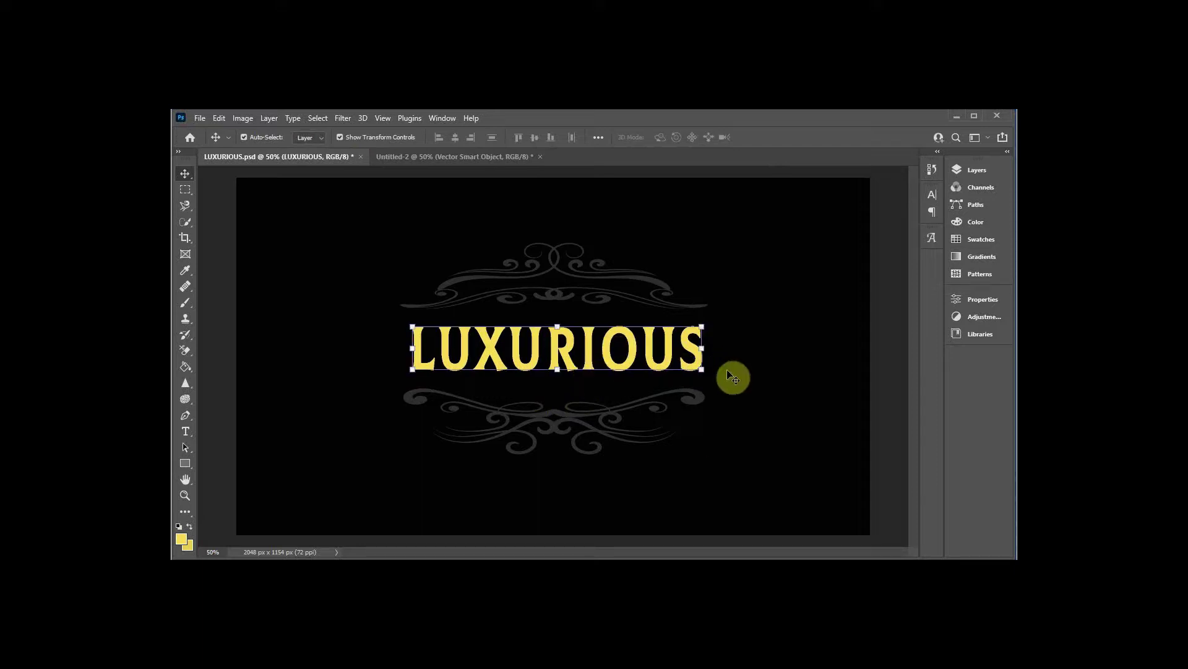
pyautogui.click(758, 373)
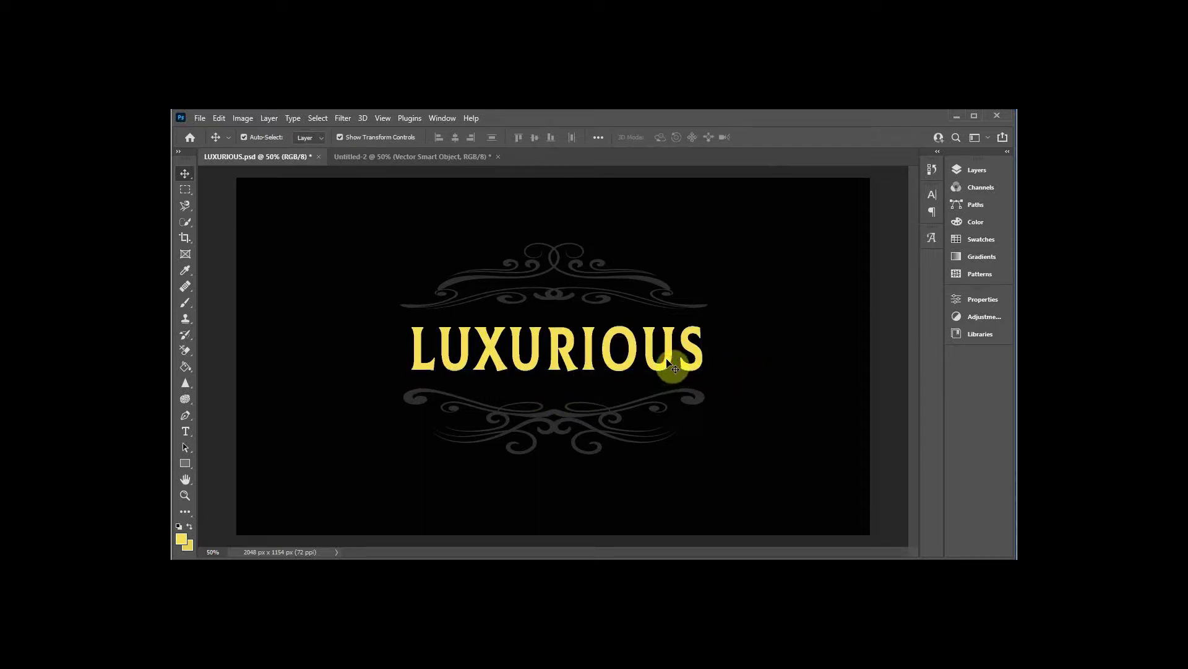
# Step: Add a Gradient Overlay layer style to the flourish ornament's Vector Smart Object layer, keeping the artwork in view
pyautogui.click(559, 301)
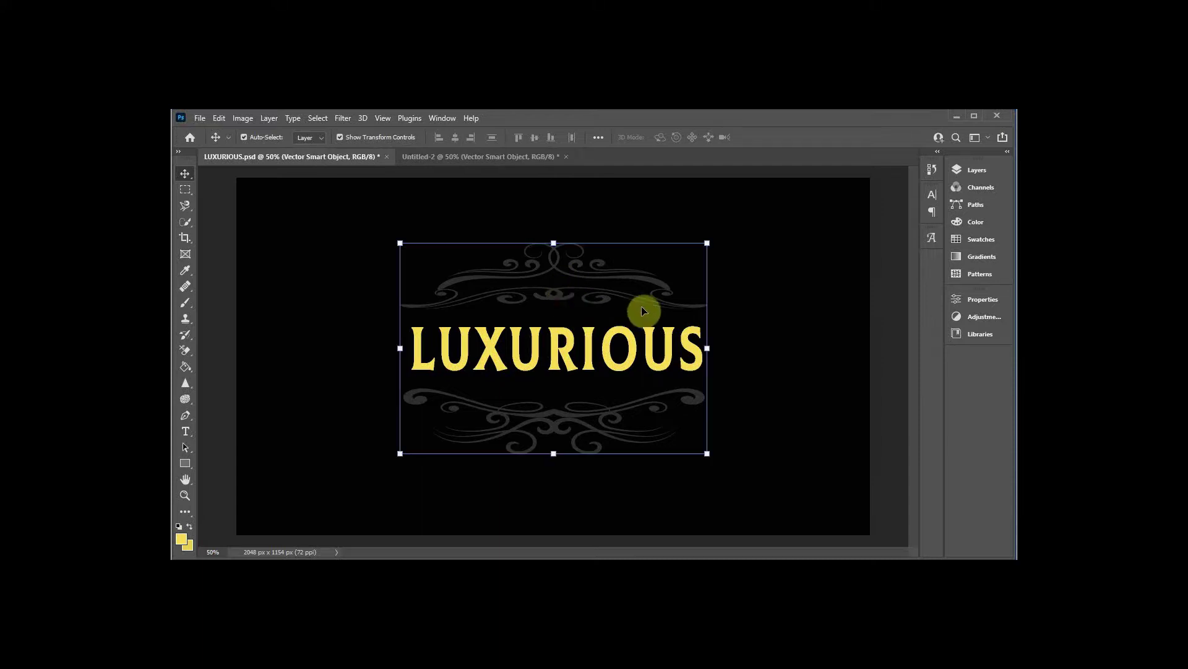
pyautogui.click(963, 168)
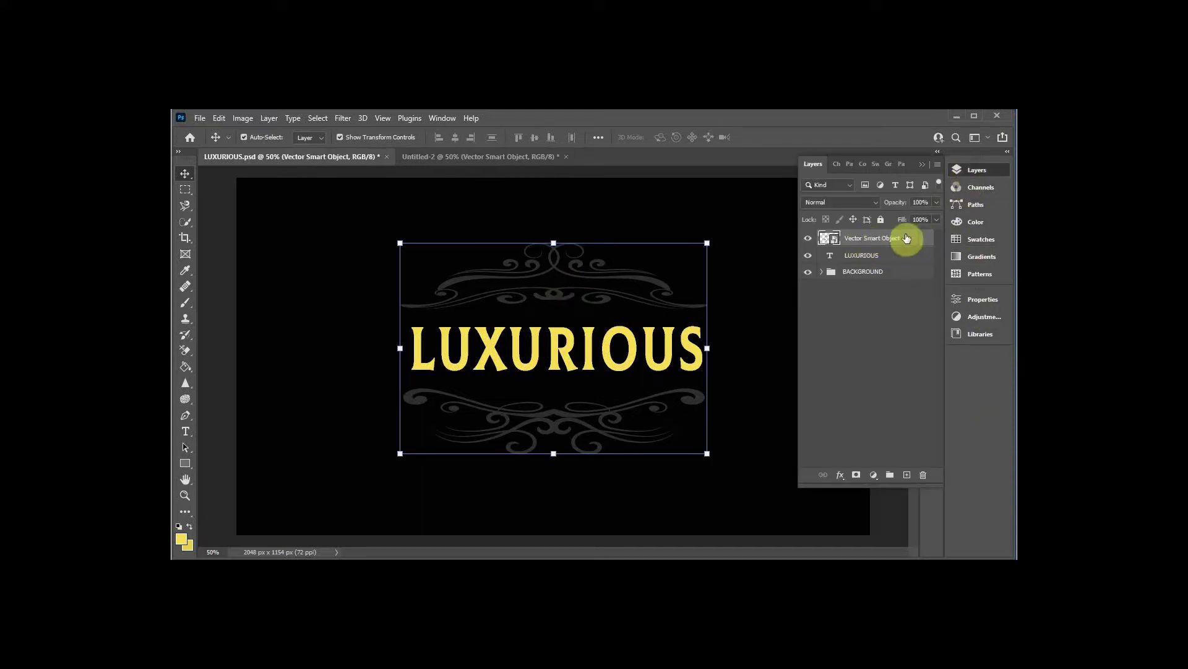
pyautogui.click(842, 480)
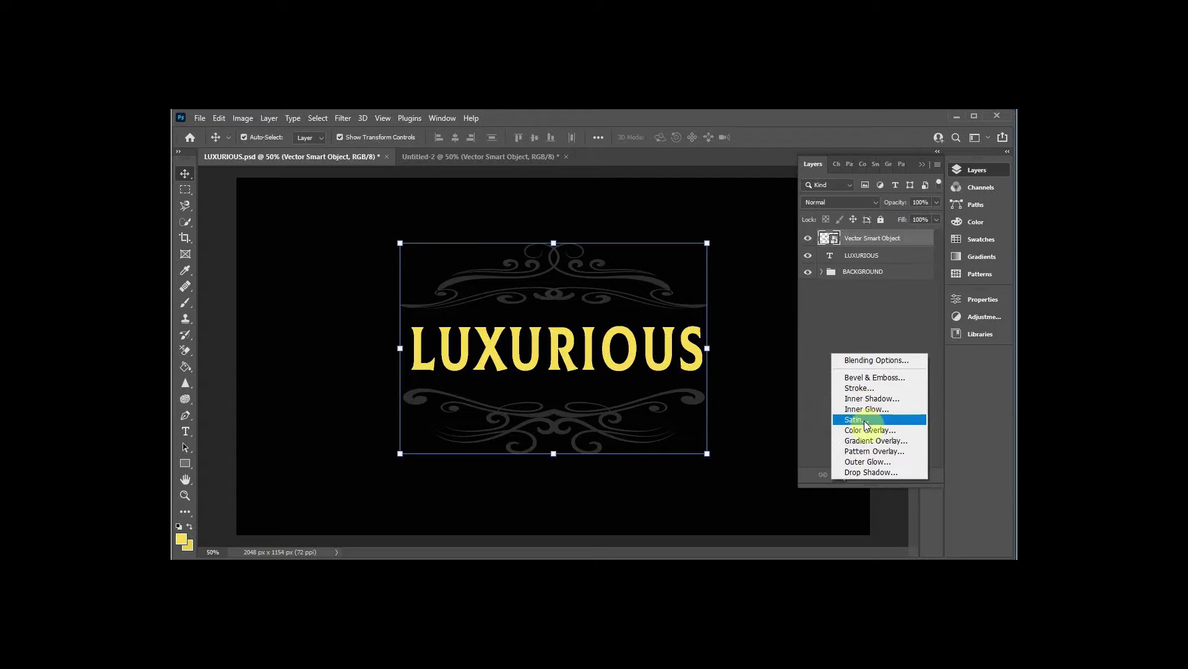
pyautogui.click(868, 441)
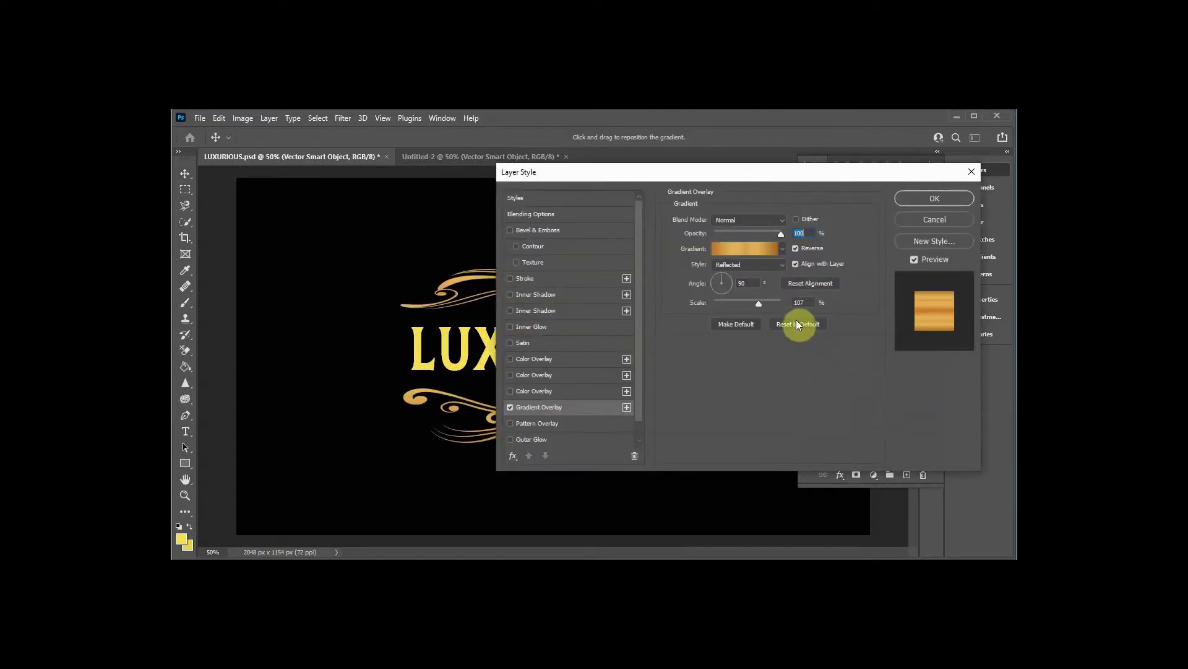
pyautogui.moveTo(766, 176); pyautogui.dragTo(842, 171)
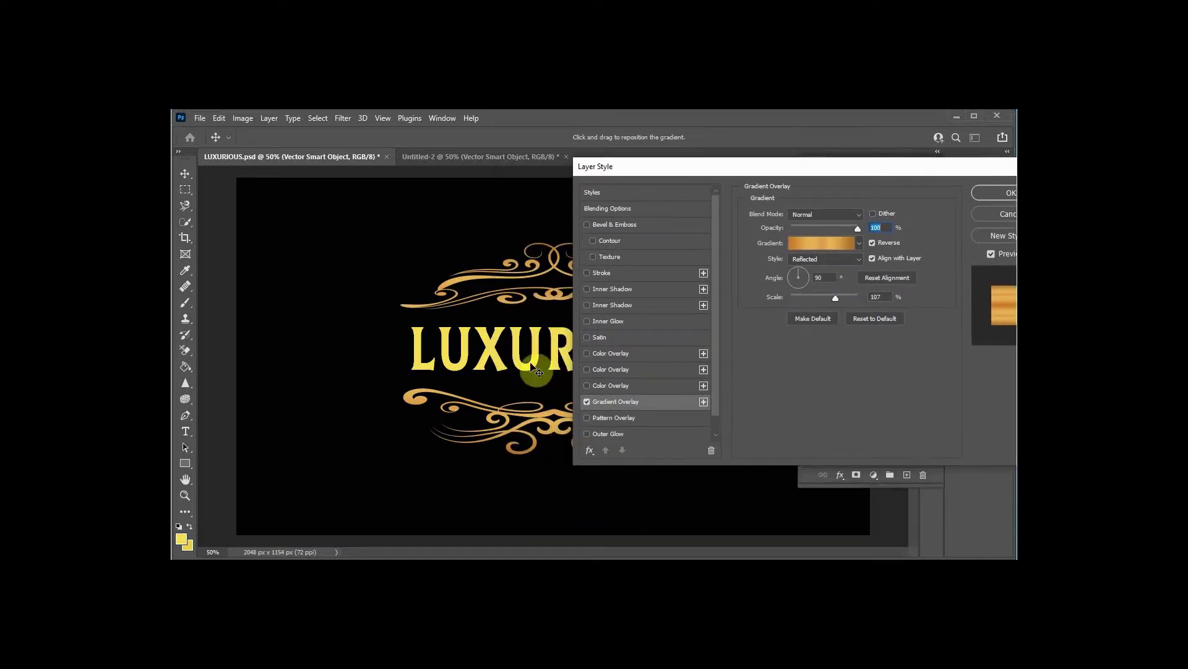
# Step: Open the overlay's gradient for editing and apply the yellow-gold striped Custom preset
pyautogui.click(837, 243)
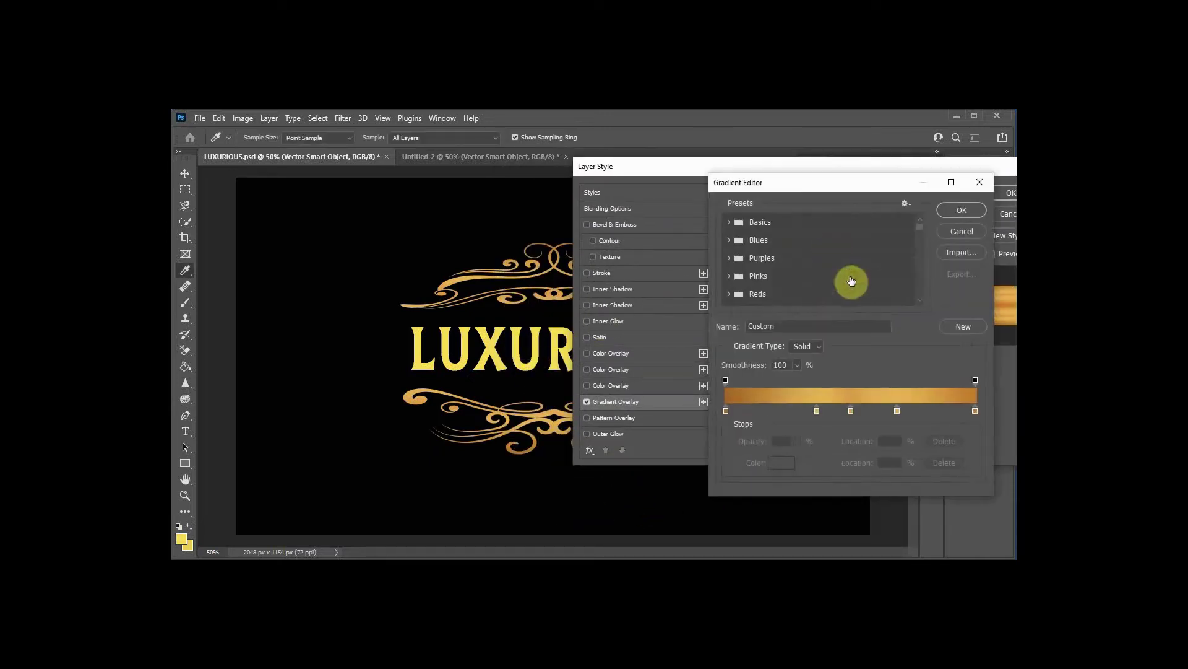
pyautogui.scroll(-4, 756, 271)
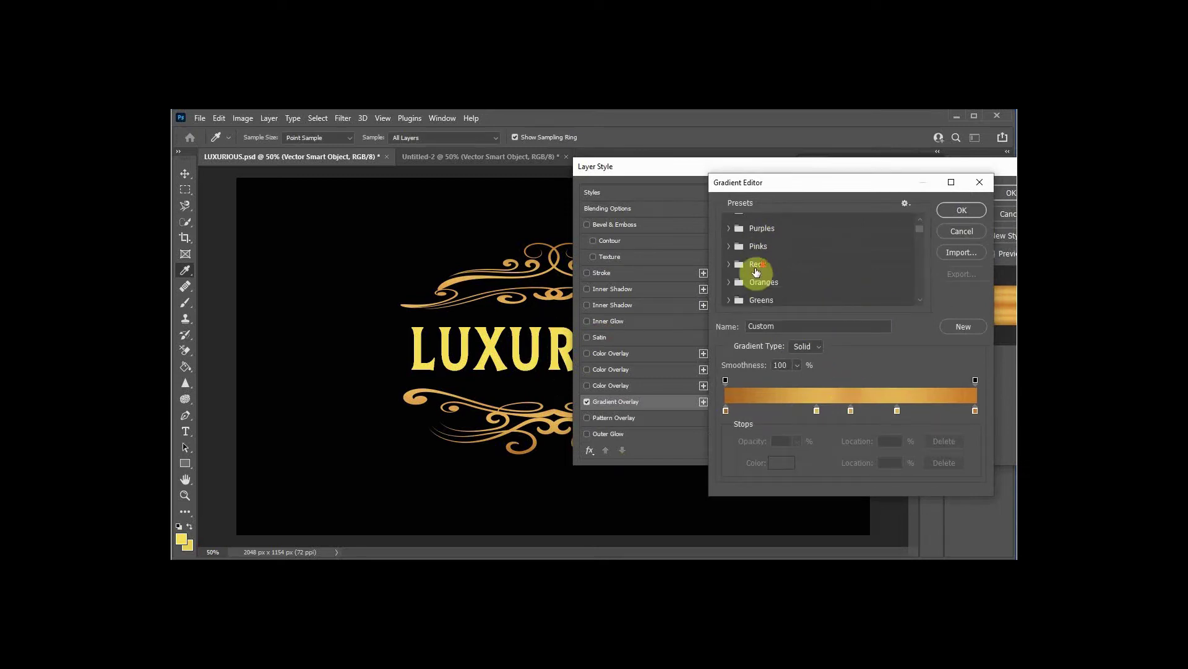
pyautogui.scroll(-6, 755, 273)
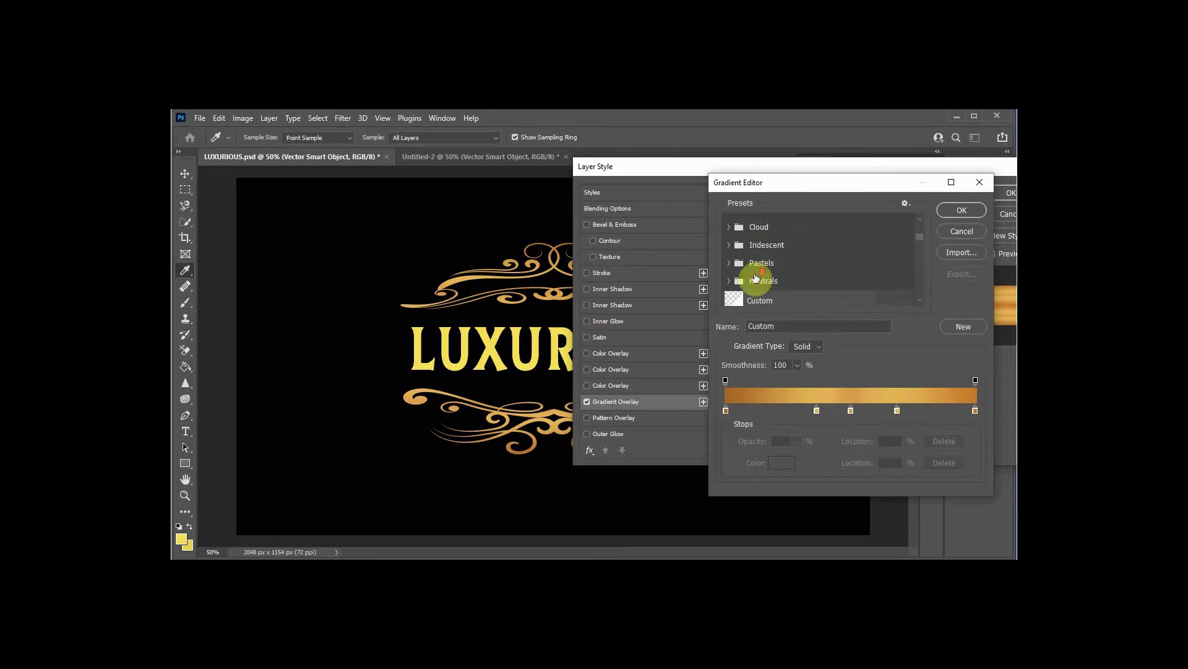
pyautogui.click(756, 280)
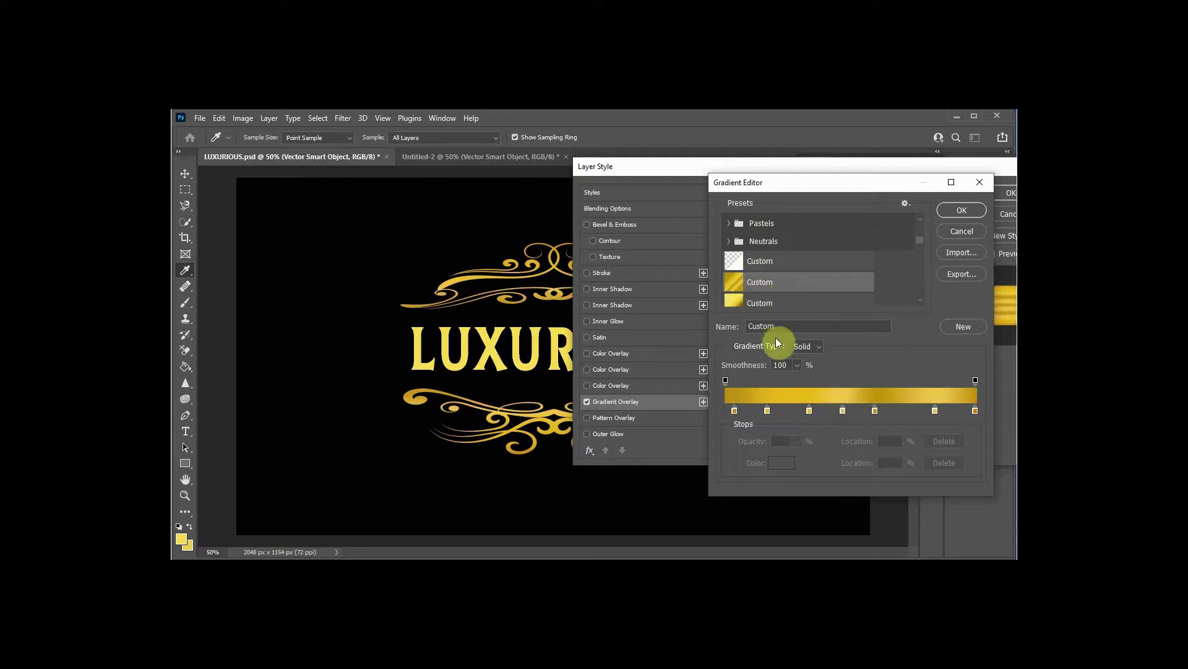
# Step: Try several brown-to-yellow and olive-gold Custom gradient presets above the GOLD GRADIENT group on the flourish overlay
pyautogui.scroll(-5, 748, 285)
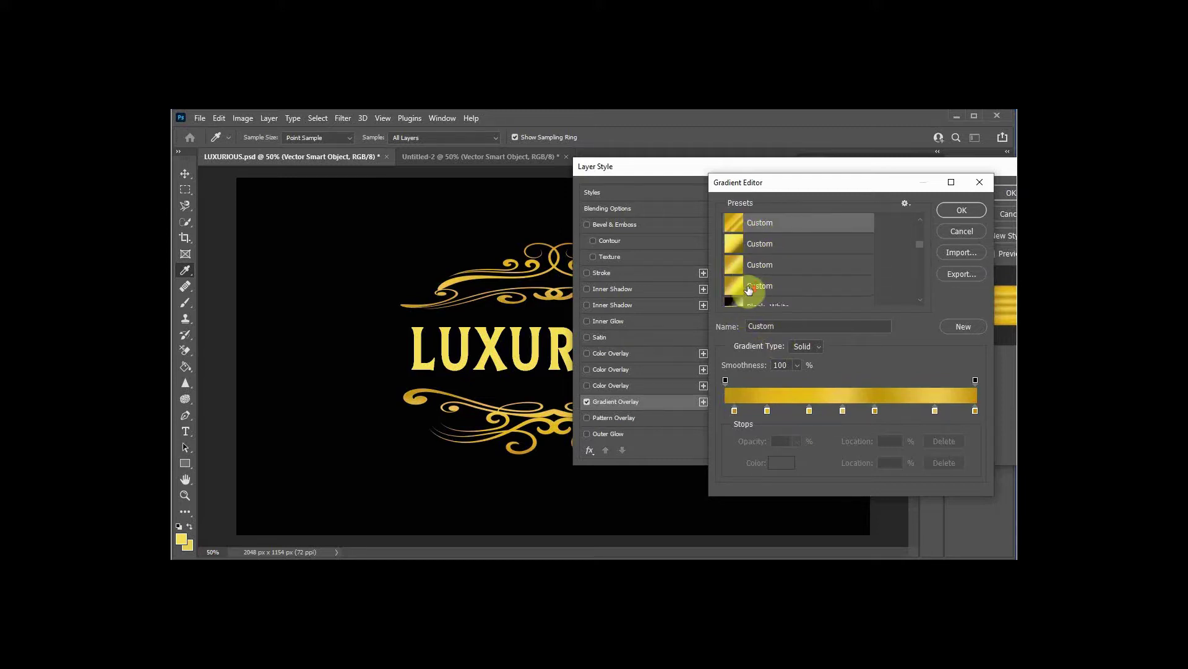
pyautogui.scroll(-4, 750, 289)
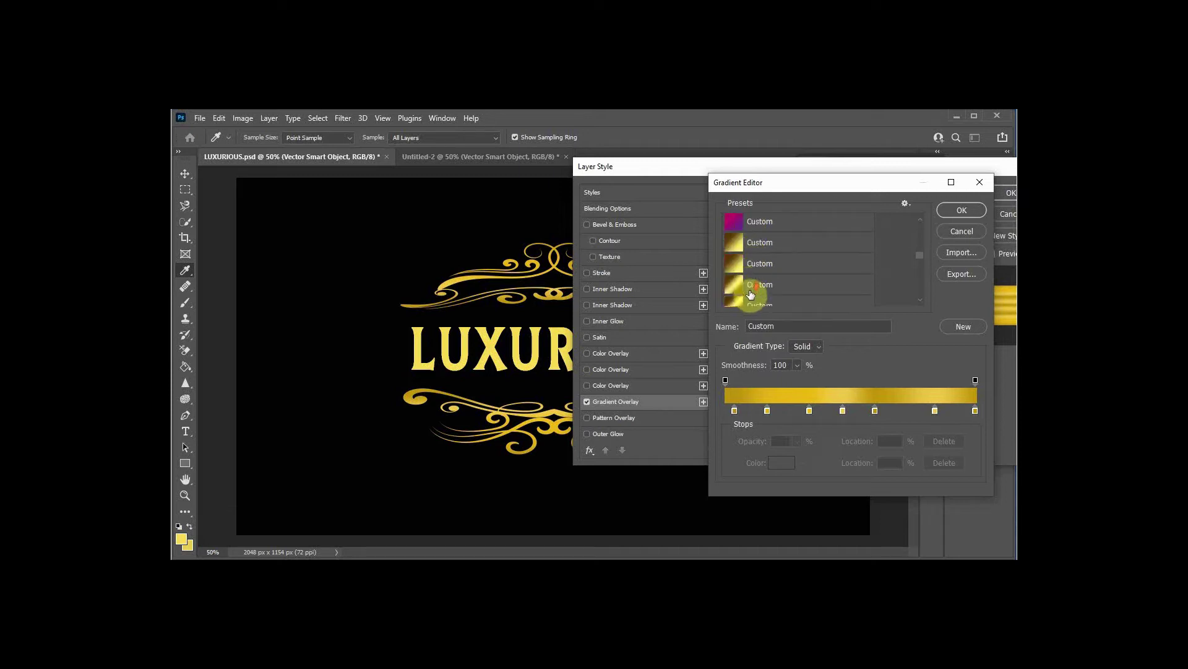
pyautogui.click(732, 234)
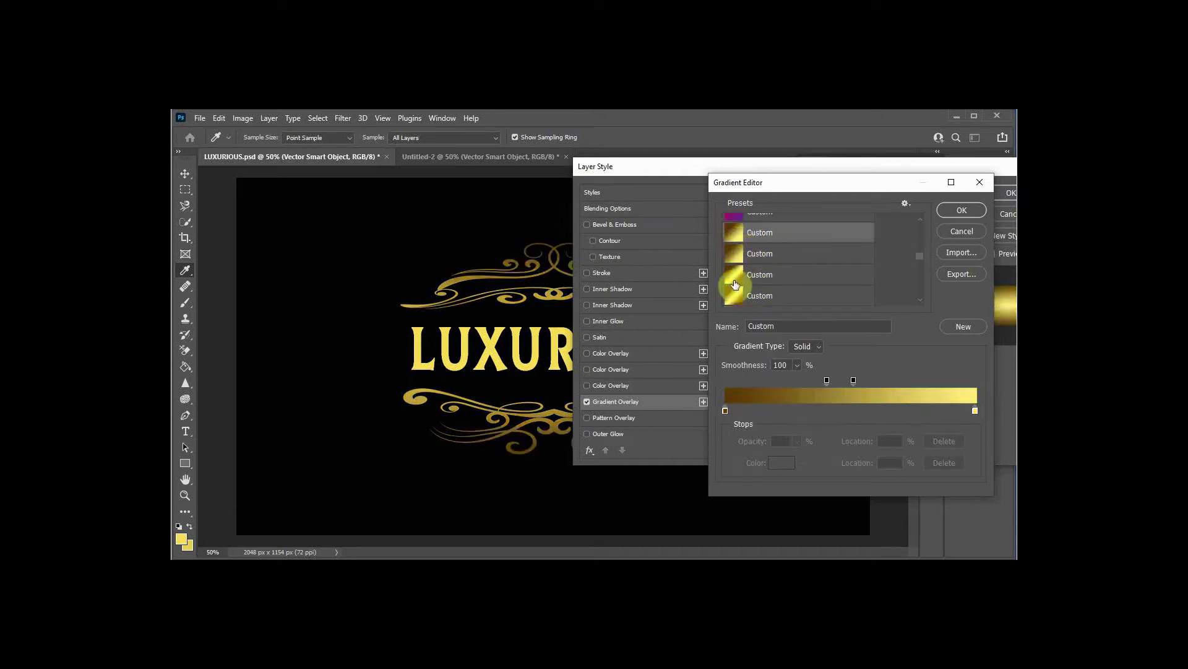
pyautogui.click(733, 259)
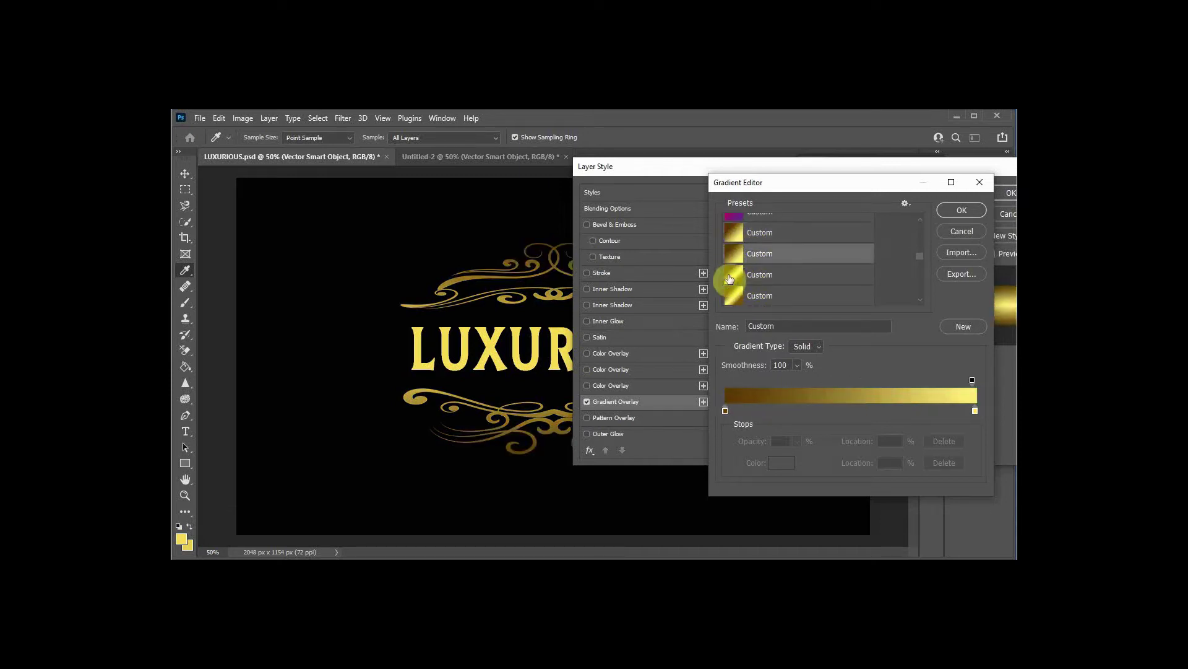
pyautogui.click(729, 275)
pyautogui.click(732, 301)
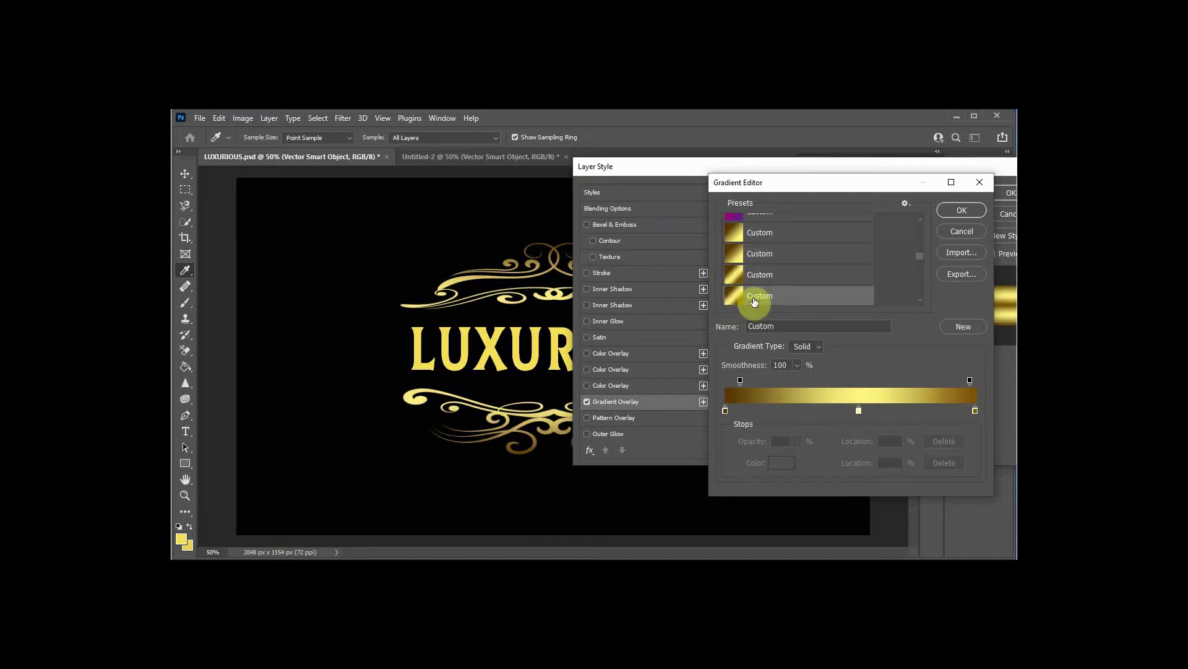
pyautogui.scroll(-4, 755, 302)
pyautogui.click(734, 257)
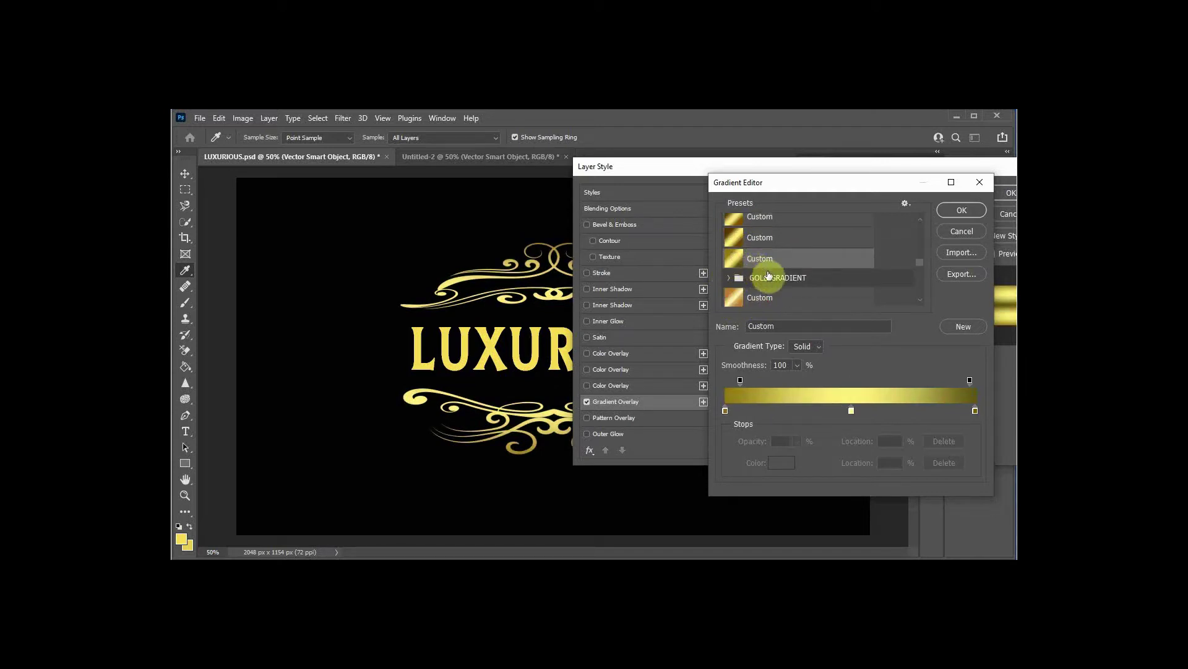
# Step: Try the copper and bronze-gold Custom gradient presets below the GOLD GRADIENT group on the flourish overlay
pyautogui.scroll(-4, 768, 279)
pyautogui.click(732, 273)
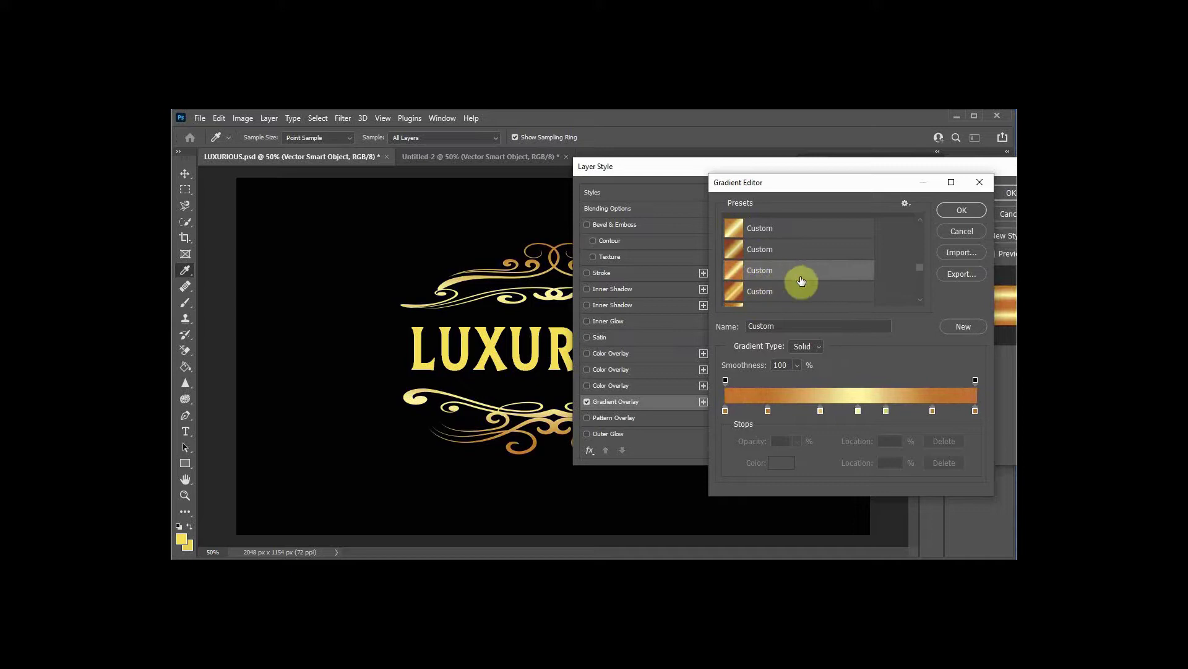
pyautogui.click(739, 294)
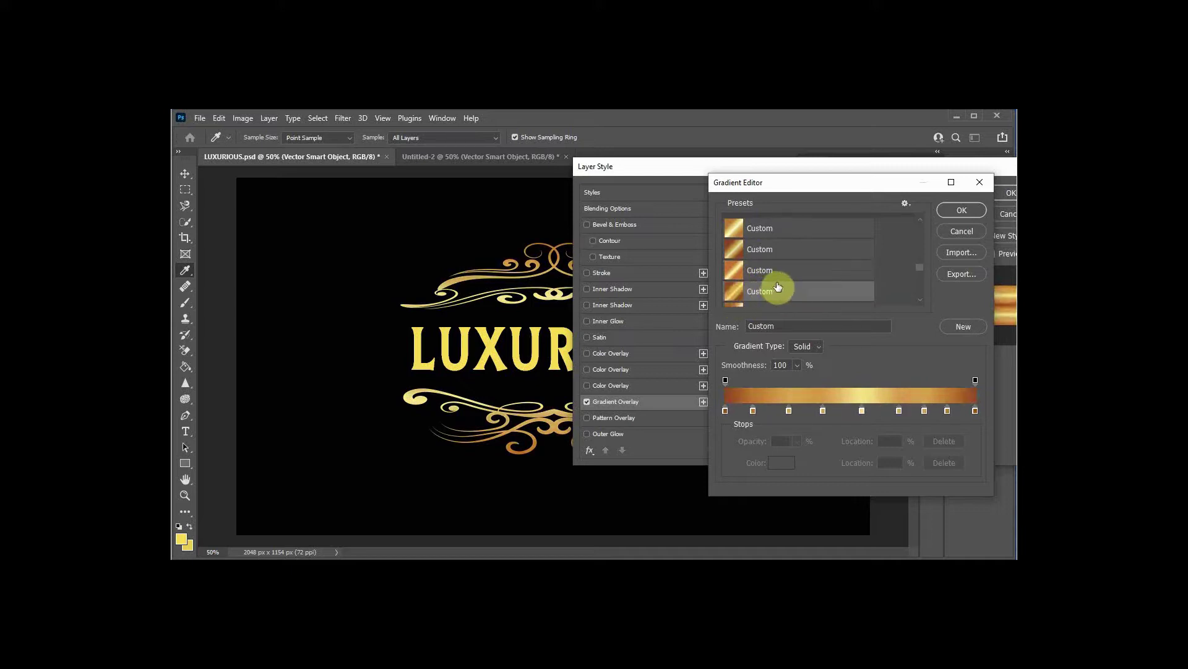
pyautogui.scroll(-2, 777, 297)
pyautogui.click(760, 278)
# Step: Apply the amber-gold Custom preset with a pale centre, just below the dark blue one under Neutrals, as the overlay's gradient
pyautogui.scroll(-5, 761, 285)
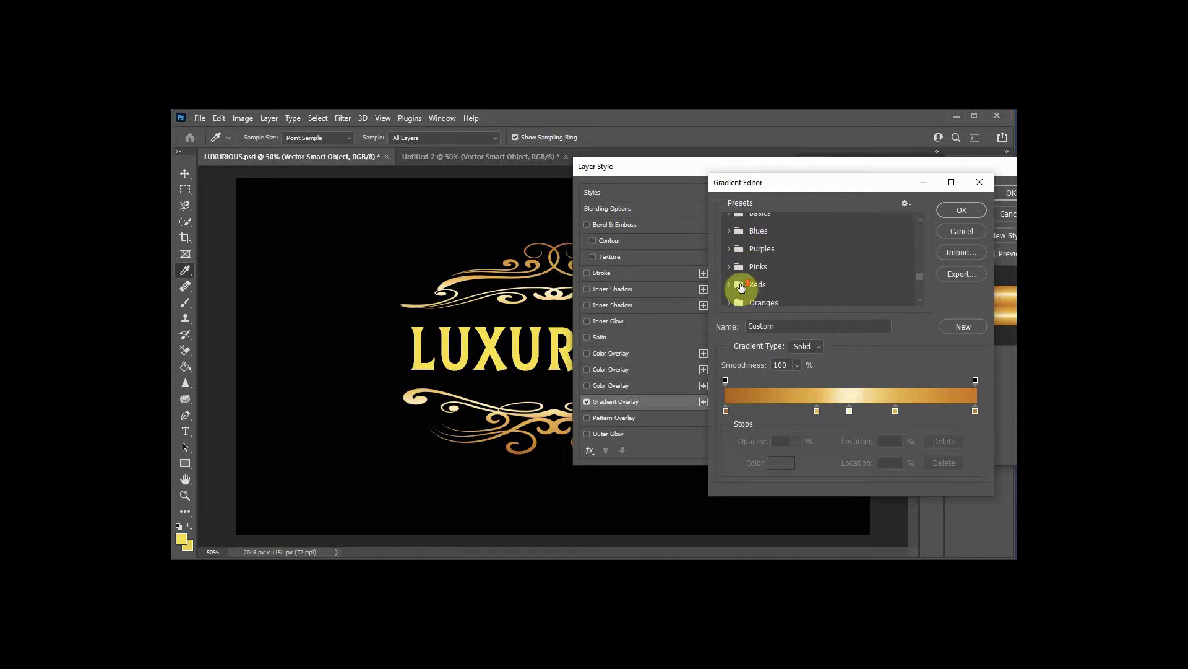
pyautogui.scroll(-3, 741, 288)
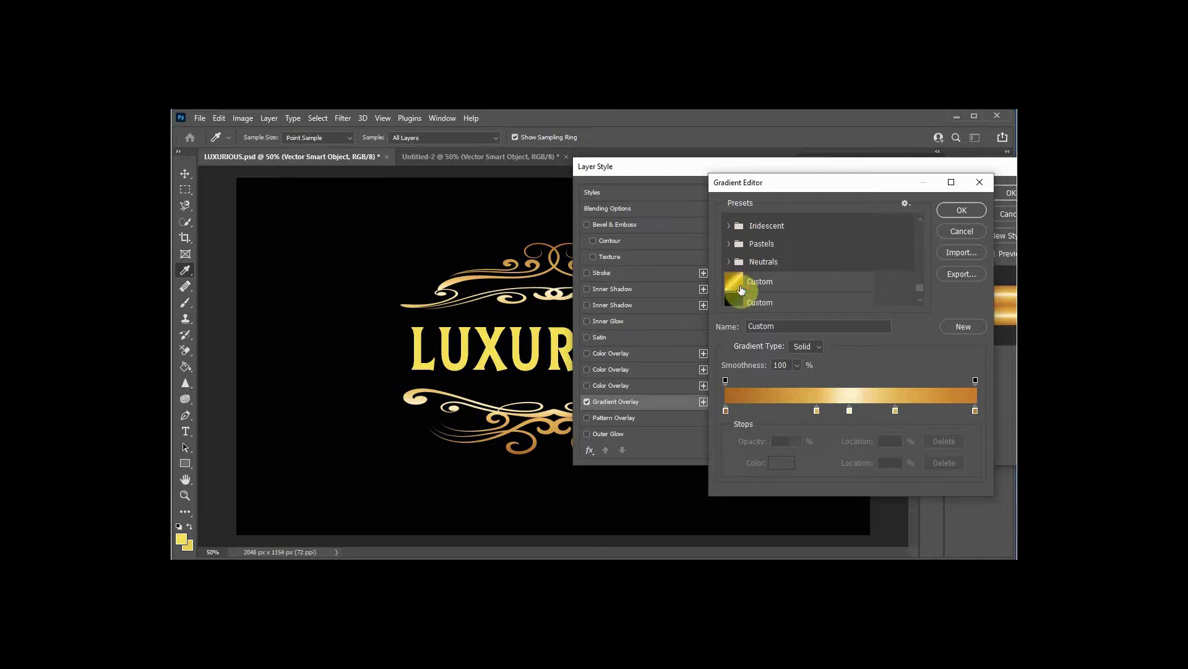
pyautogui.click(738, 284)
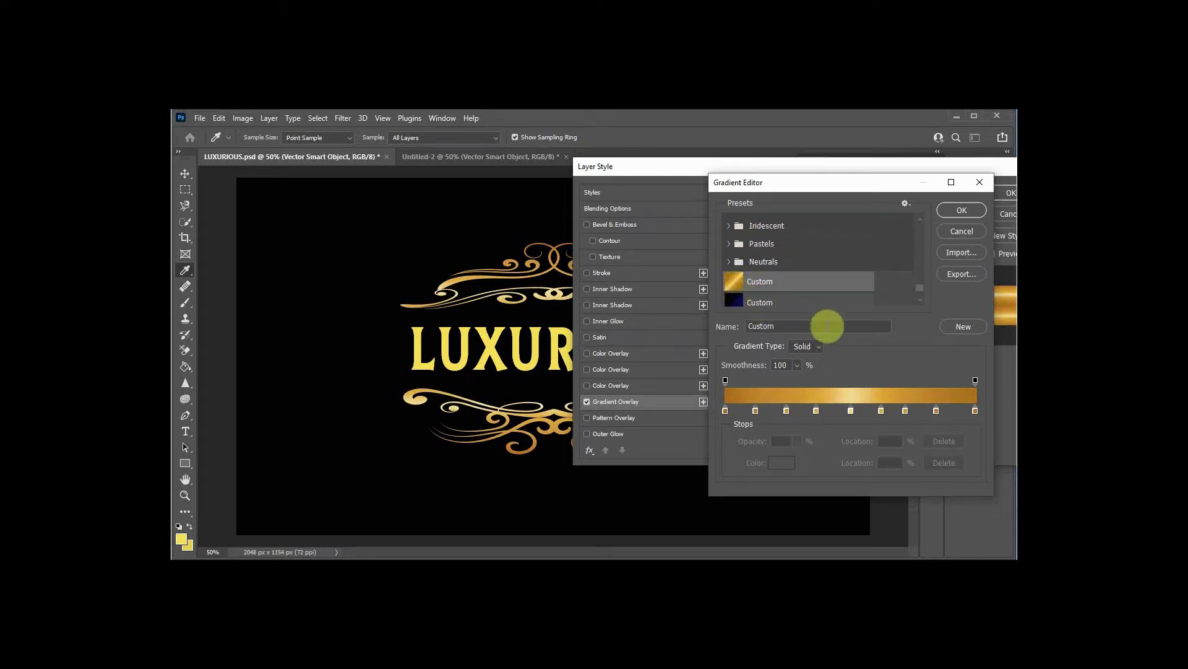
pyautogui.scroll(-1, 742, 282)
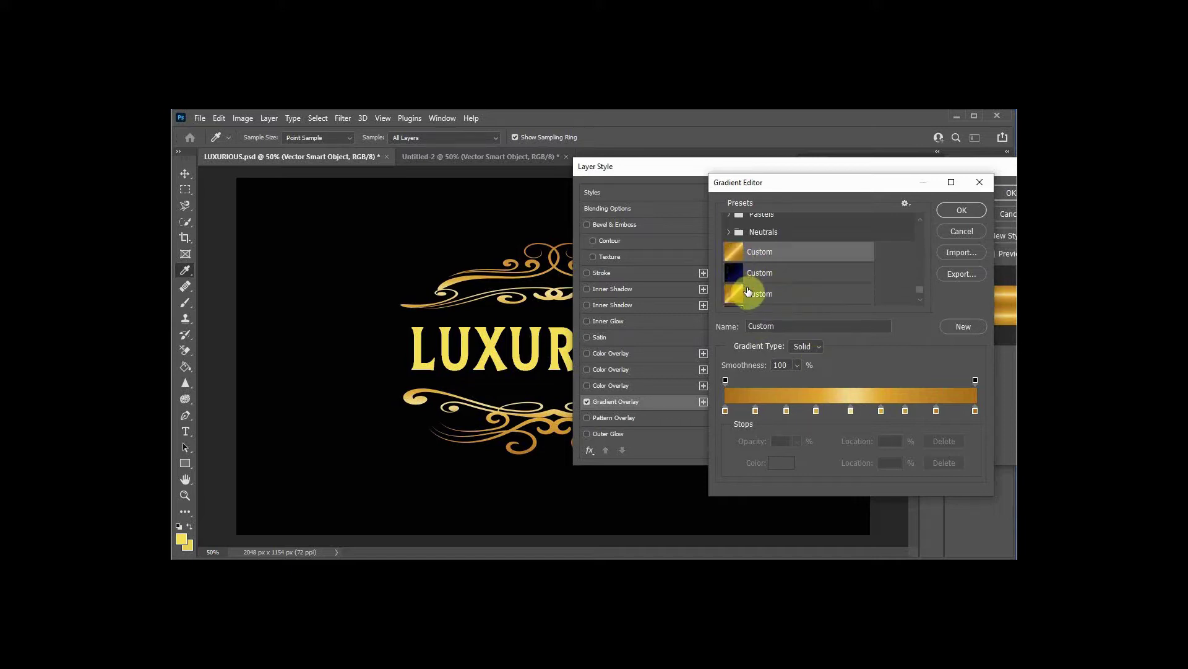
pyautogui.click(733, 297)
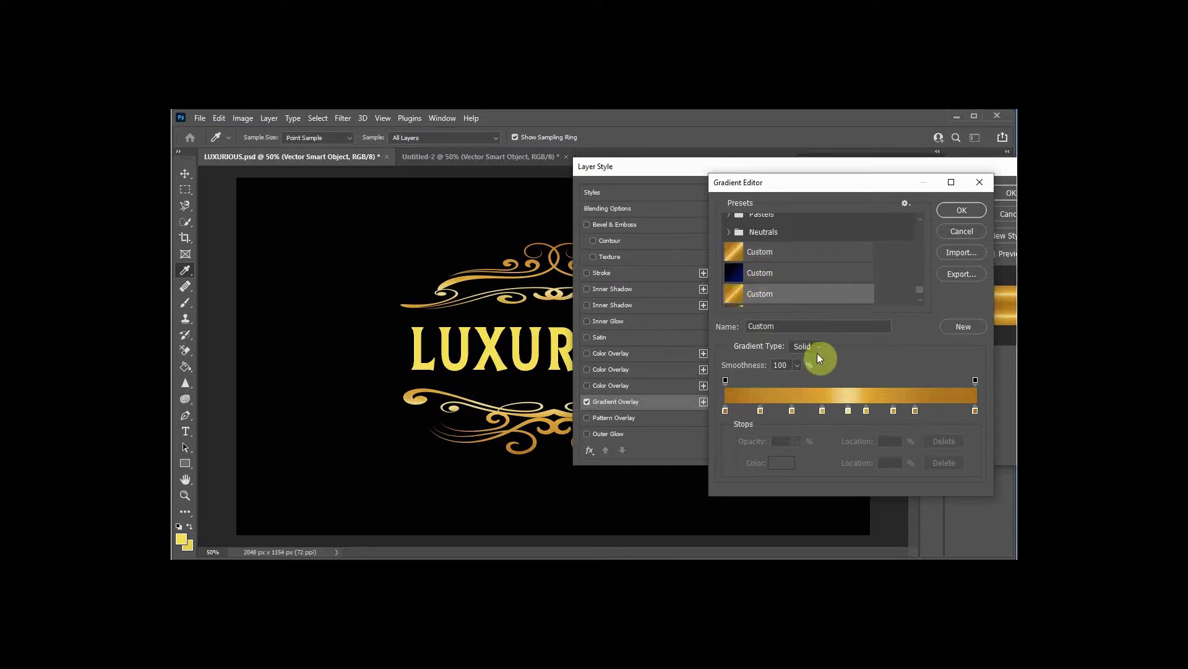
pyautogui.click(962, 211)
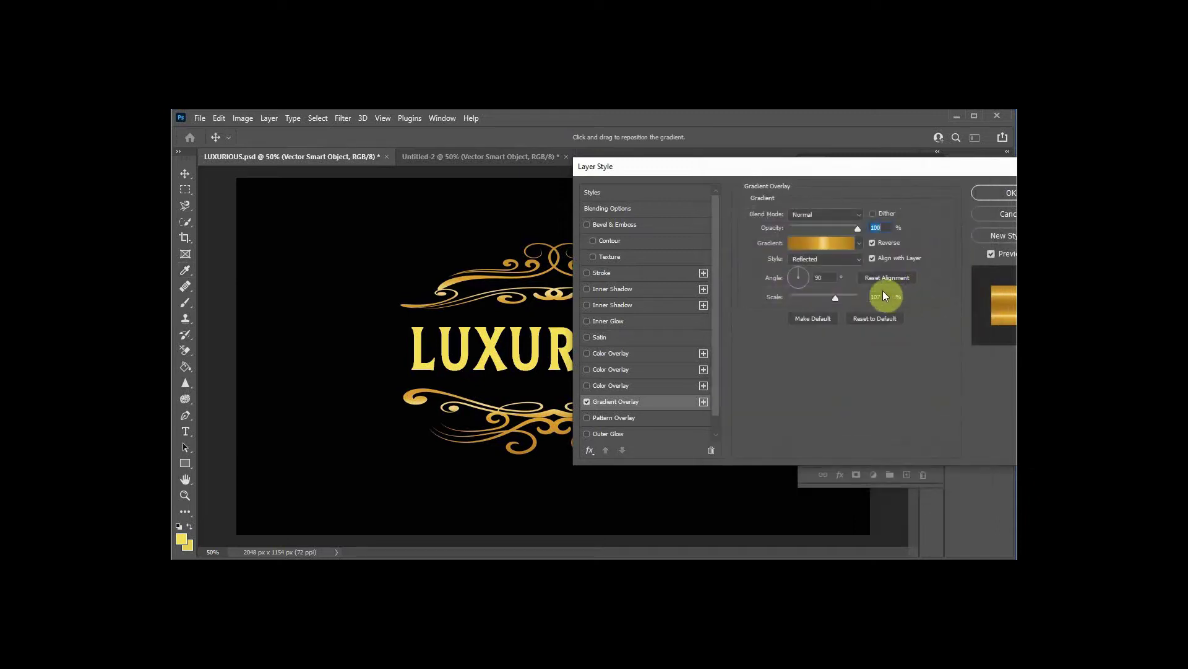
# Step: Try the Linear gradient style on the overlay, settle on Diamond, and set the scale to 112%
pyautogui.click(855, 258)
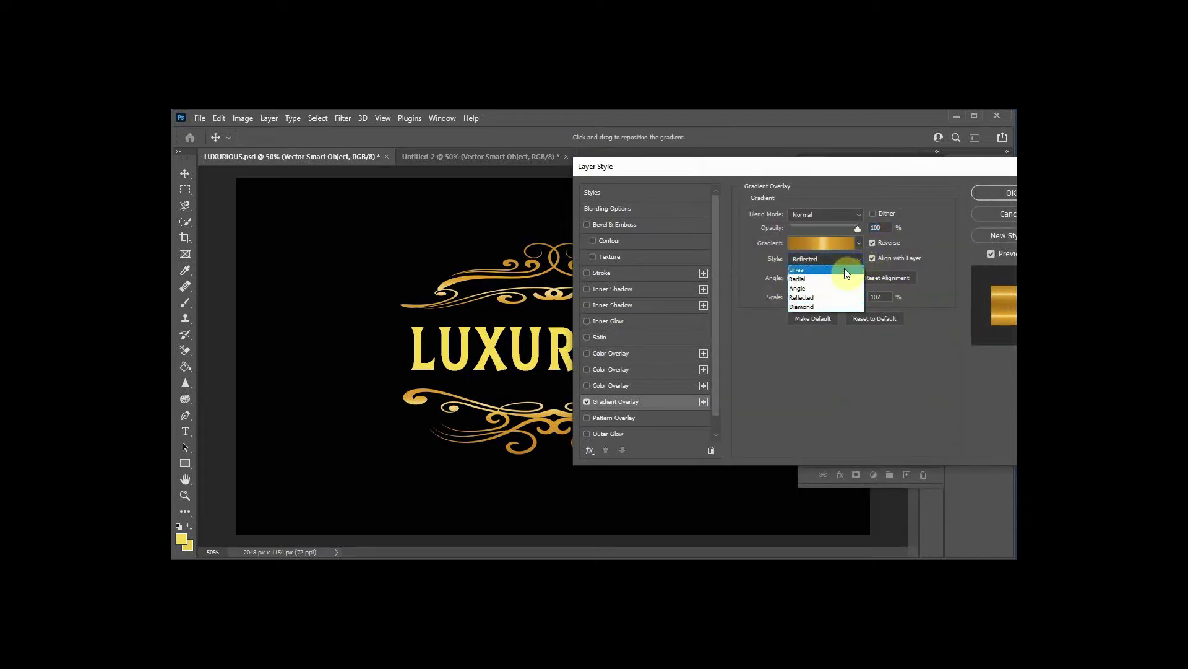
pyautogui.click(805, 270)
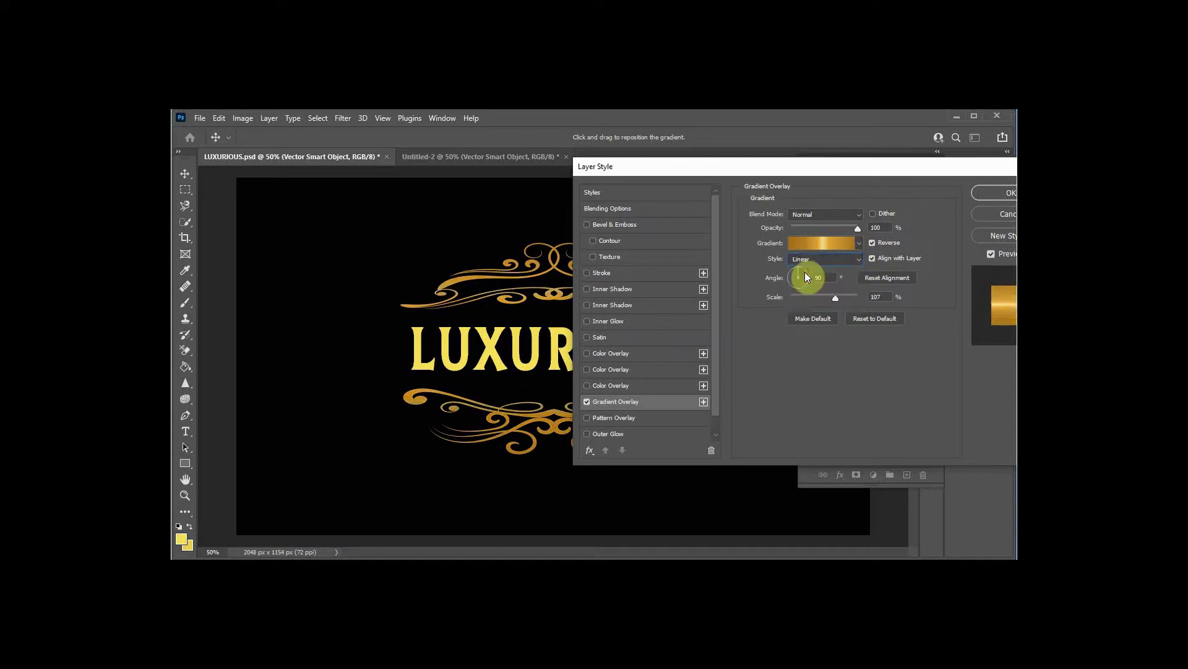
pyautogui.click(838, 258)
pyautogui.click(811, 306)
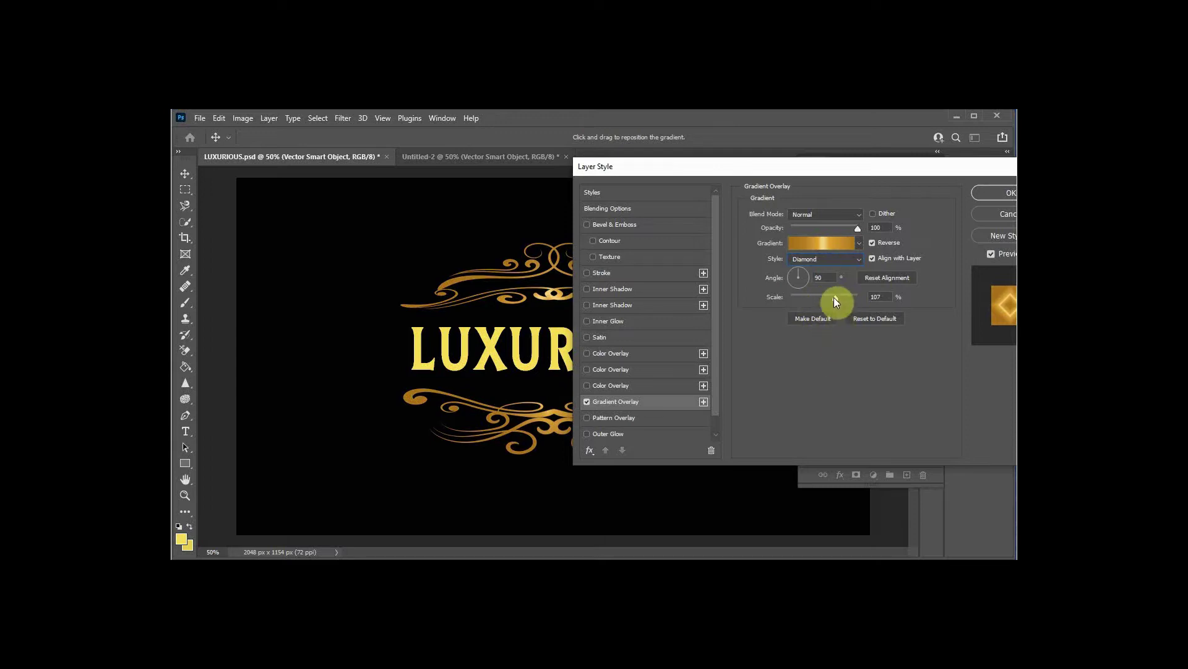
pyautogui.moveTo(835, 297)
pyautogui.mouseDown()
pyautogui.moveTo(816, 299)
pyautogui.moveTo(839, 299)
pyautogui.mouseUp()
# Step: Try the Exclusion, Multiply and Dissolve blend modes on the flourish's gradient overlay
pyautogui.click(857, 213)
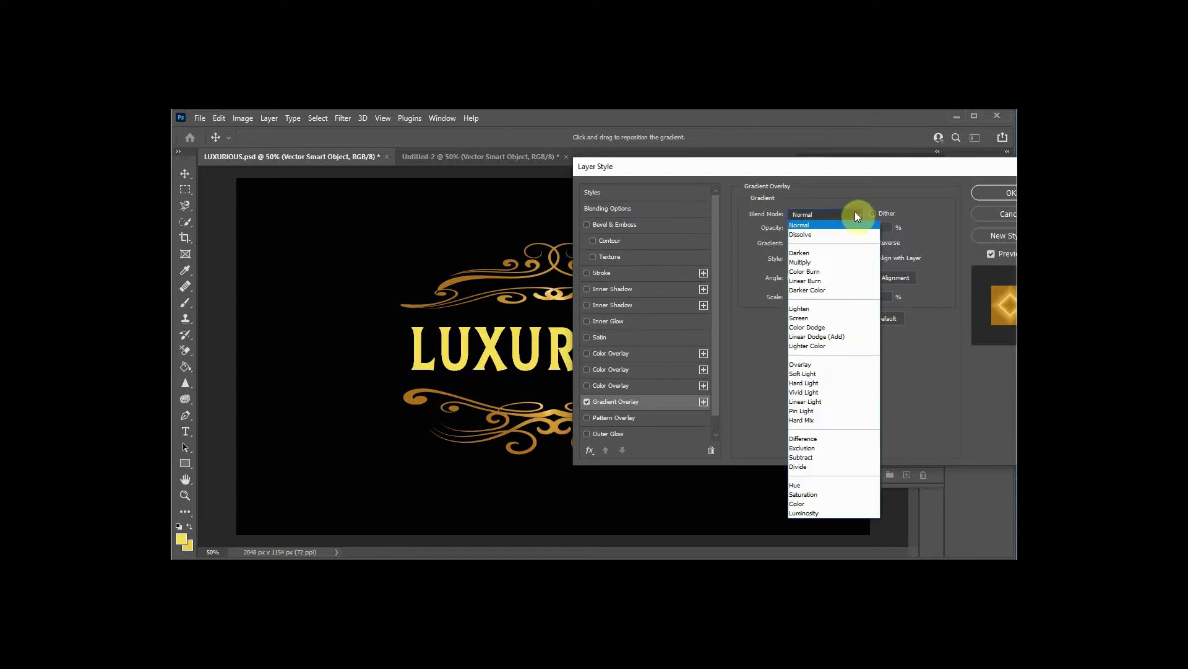
pyautogui.click(812, 447)
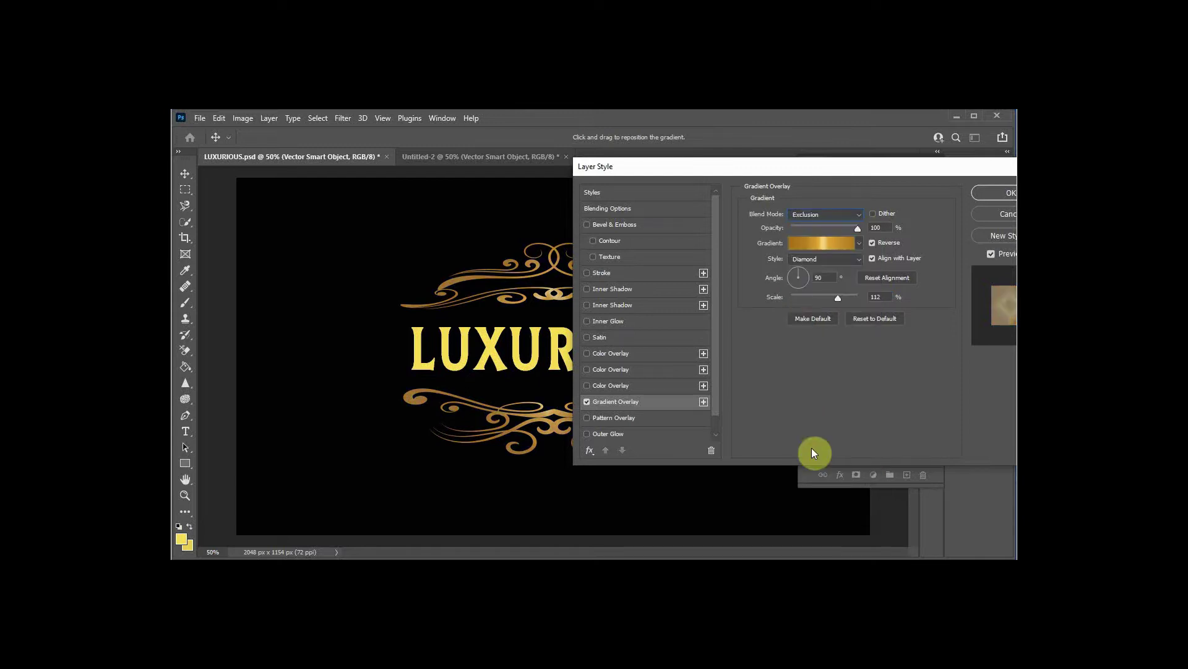
pyautogui.click(830, 217)
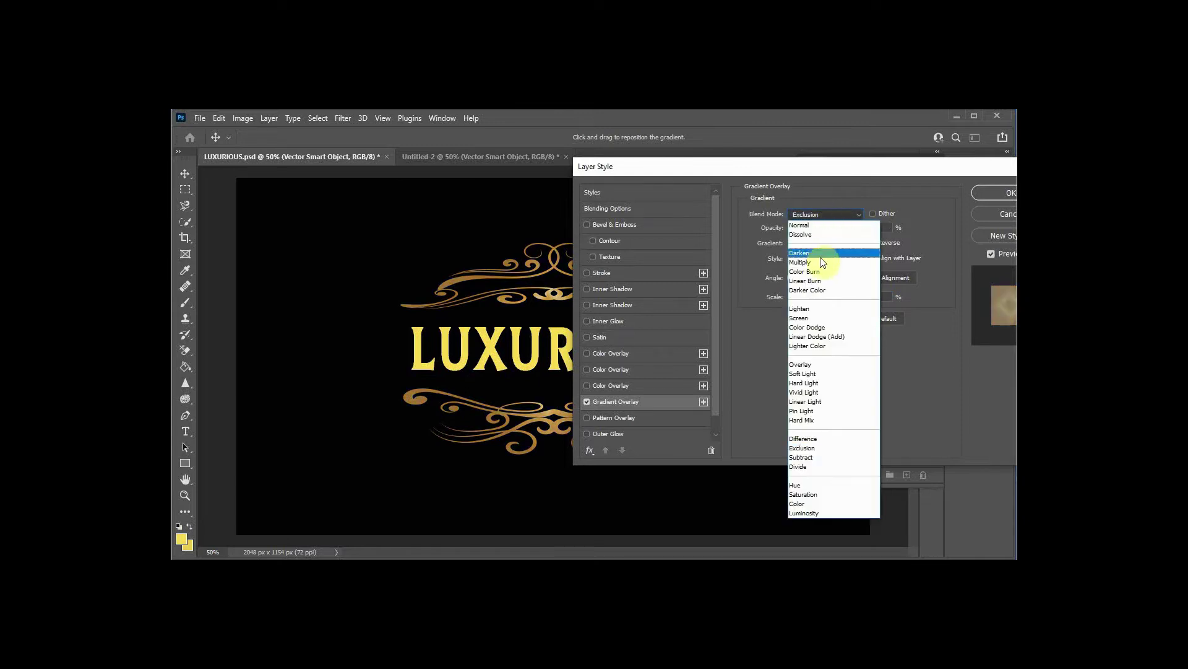
pyautogui.click(822, 263)
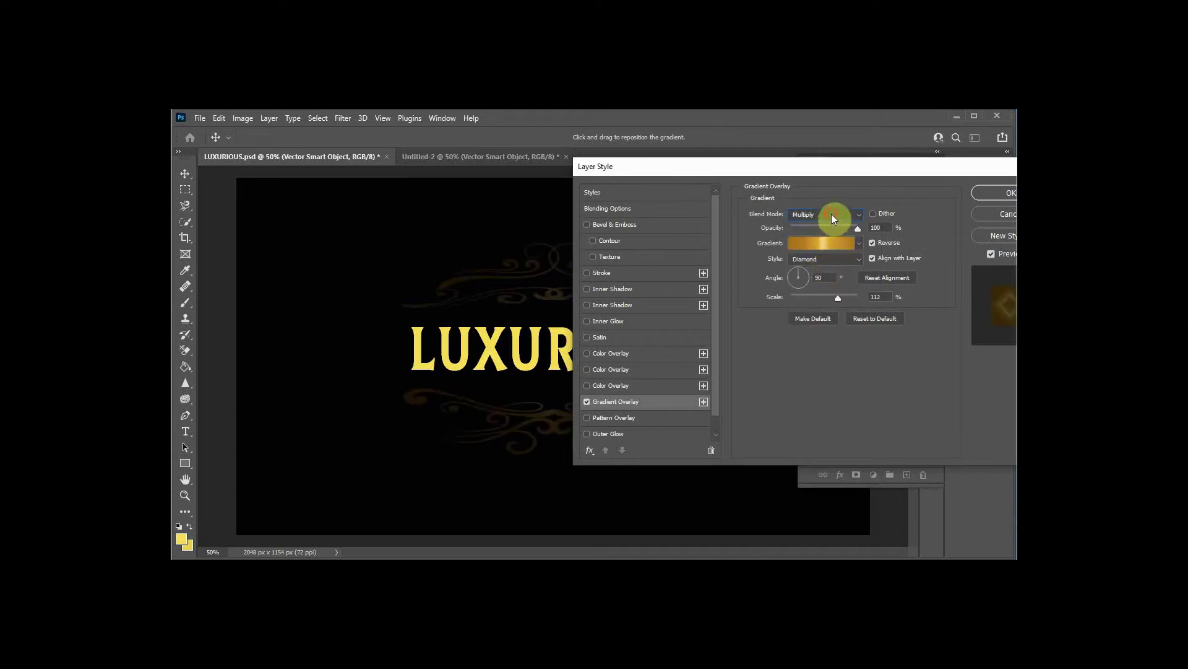
pyautogui.click(831, 214)
pyautogui.click(830, 235)
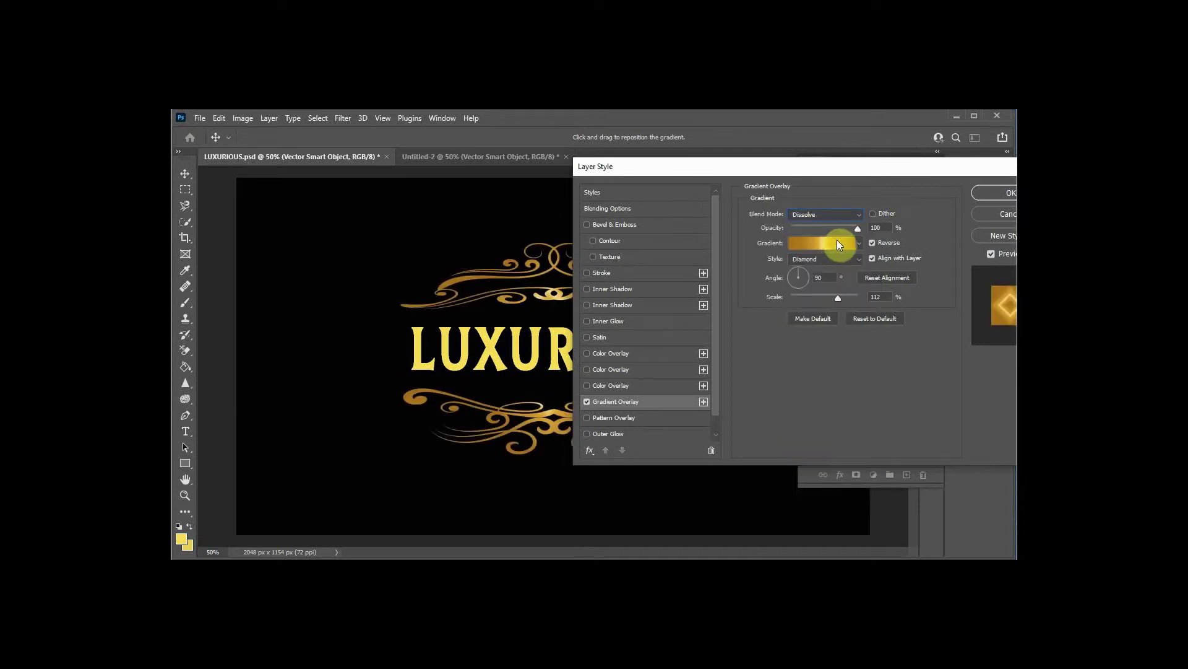
# Step: Try the Overlay, Hard Light, Linear Light and Difference blend modes on the flourish's gradient overlay
pyautogui.click(824, 216)
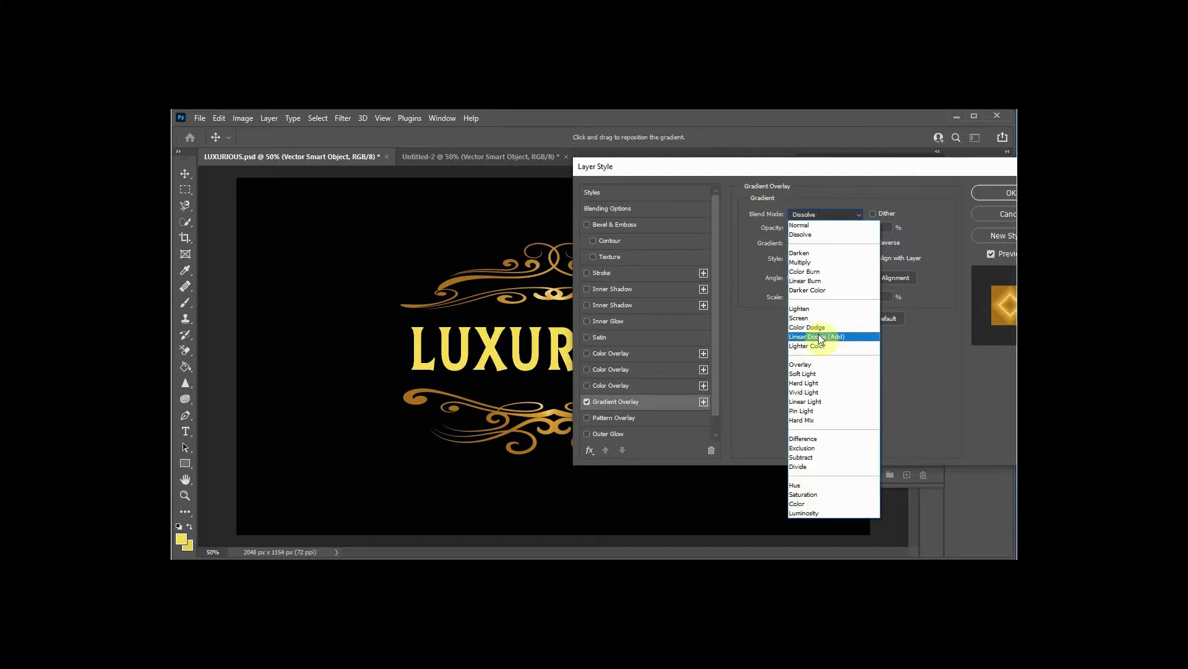
pyautogui.click(805, 364)
pyautogui.click(826, 216)
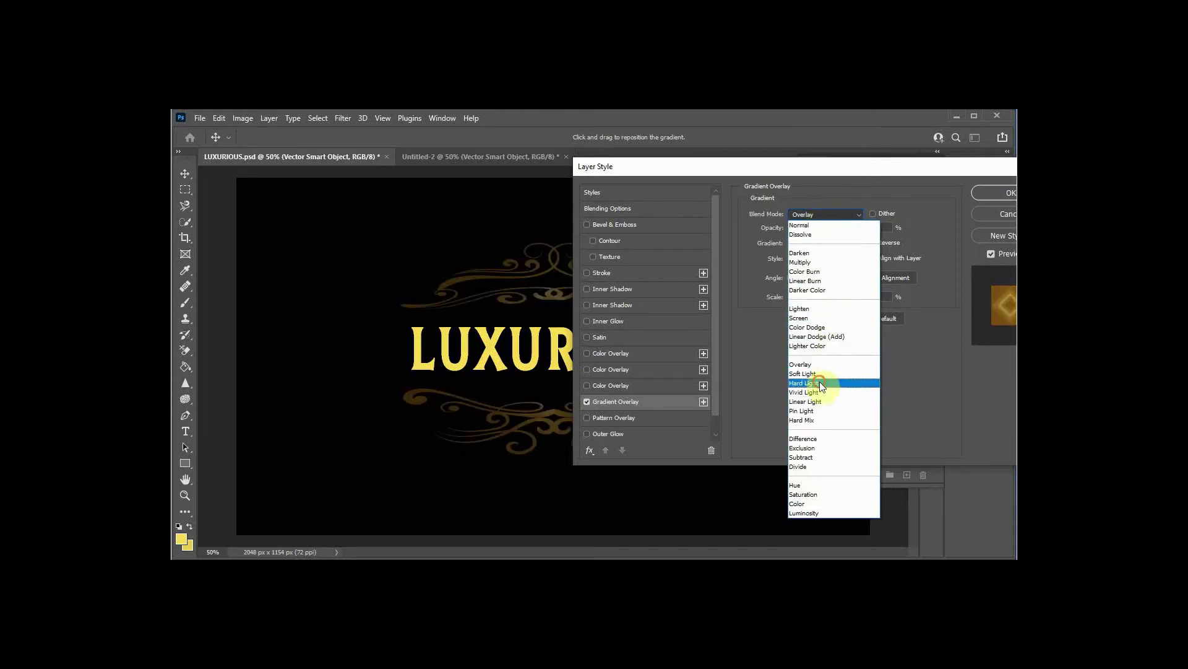
pyautogui.click(822, 384)
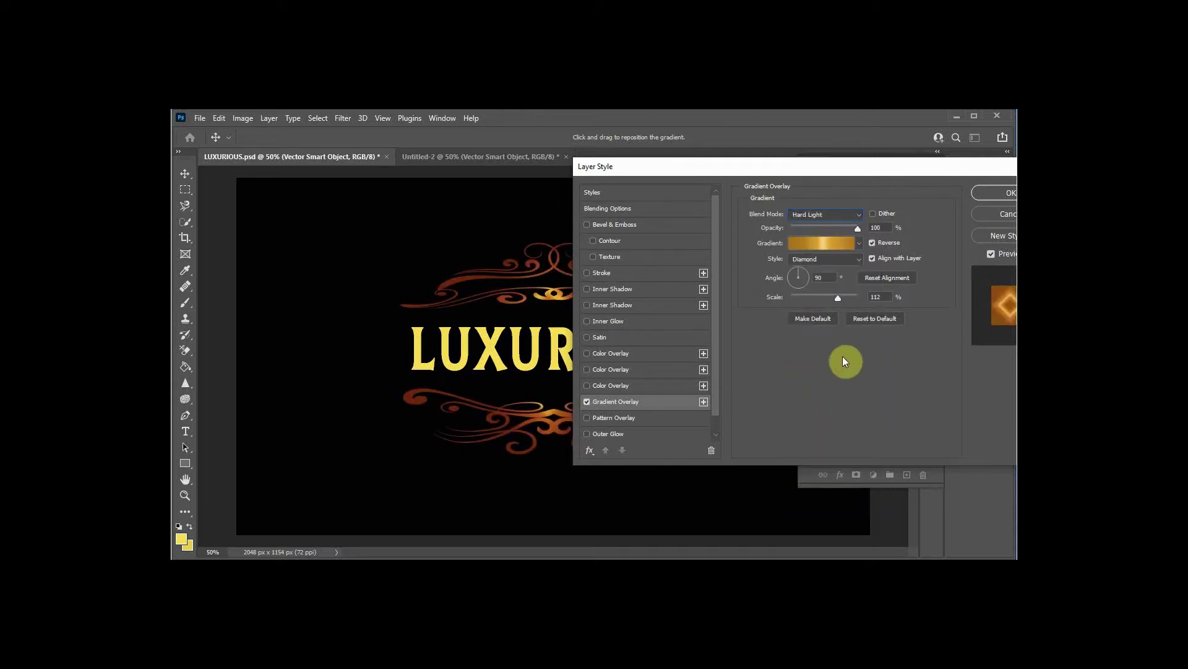
pyautogui.click(818, 213)
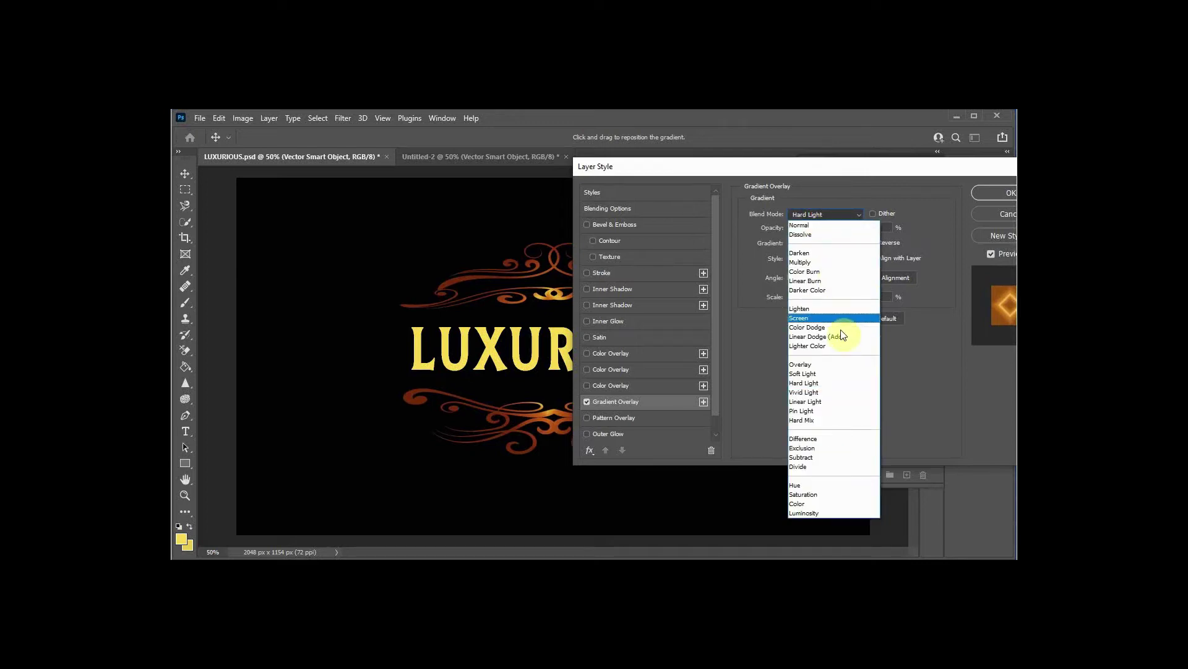
pyautogui.click(828, 401)
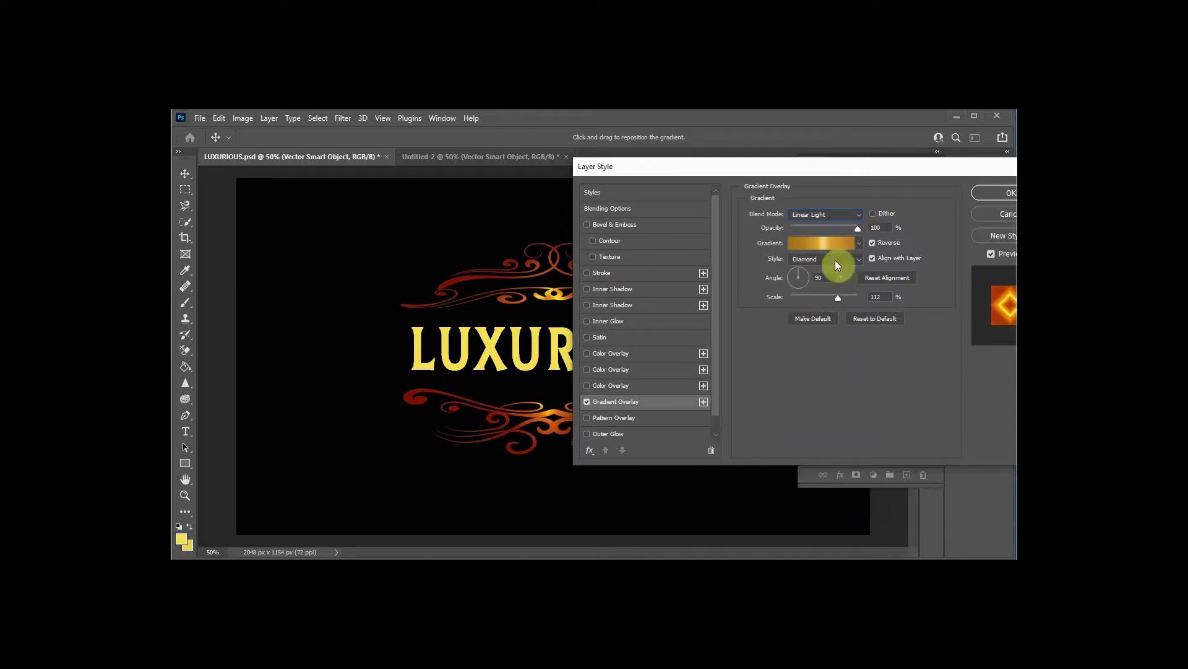
pyautogui.click(813, 215)
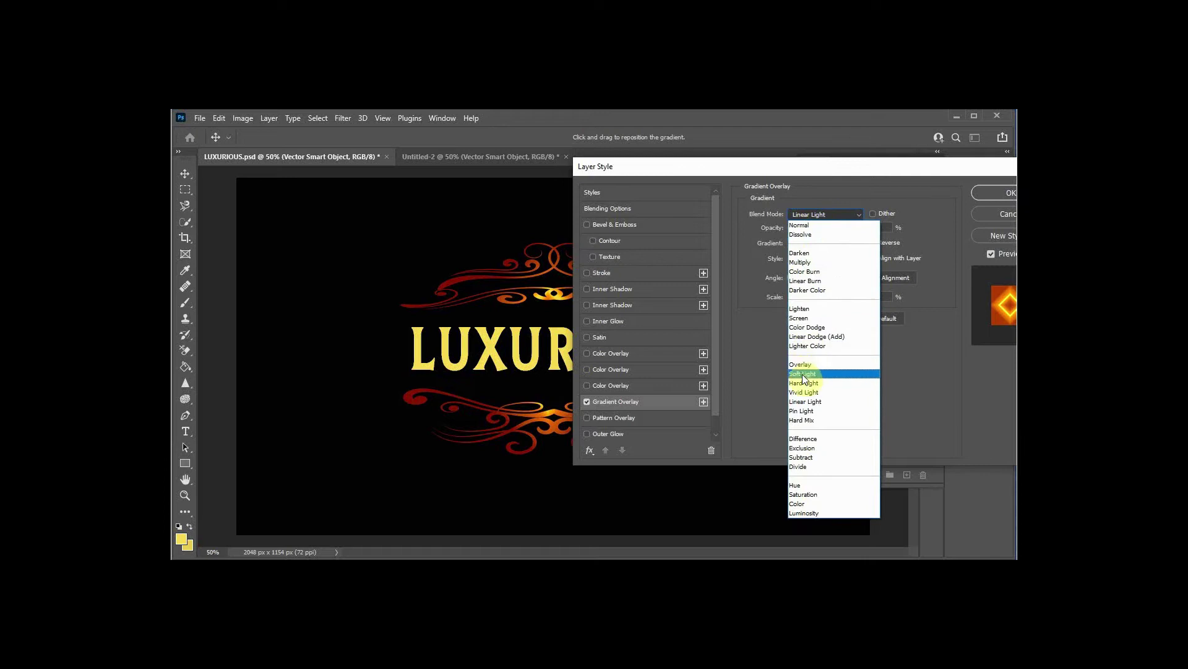
pyautogui.click(812, 438)
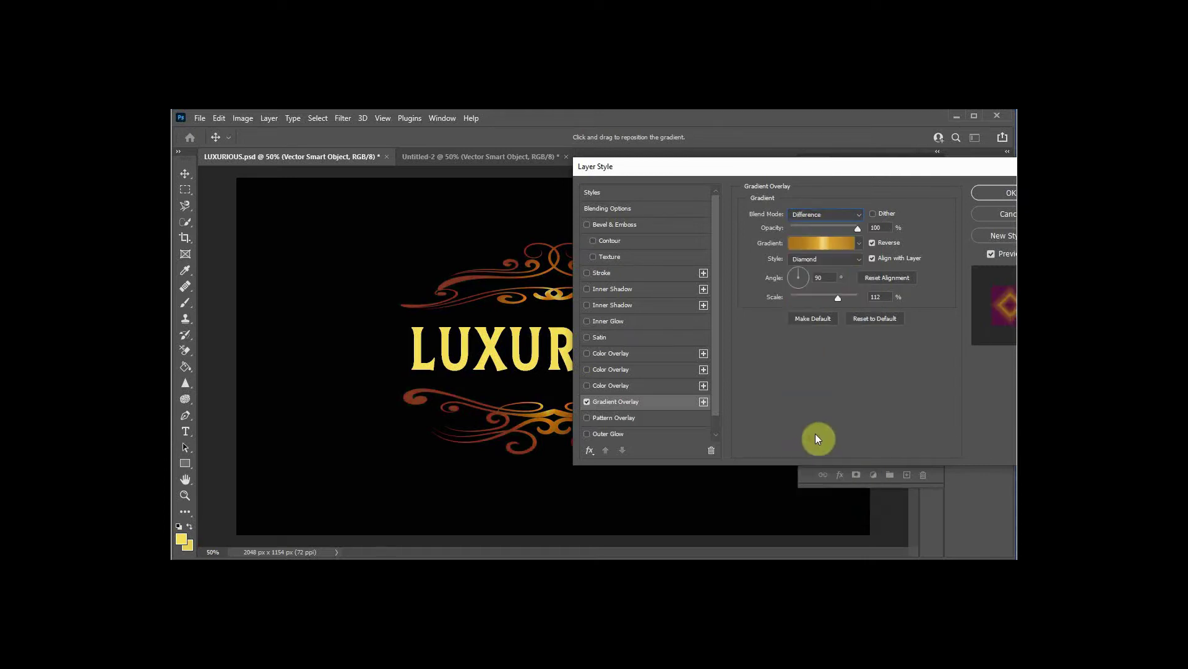
# Step: Set the overlay's blend mode to Normal and its scale to 150%, and apply the layer style to the flourish
pyautogui.click(831, 217)
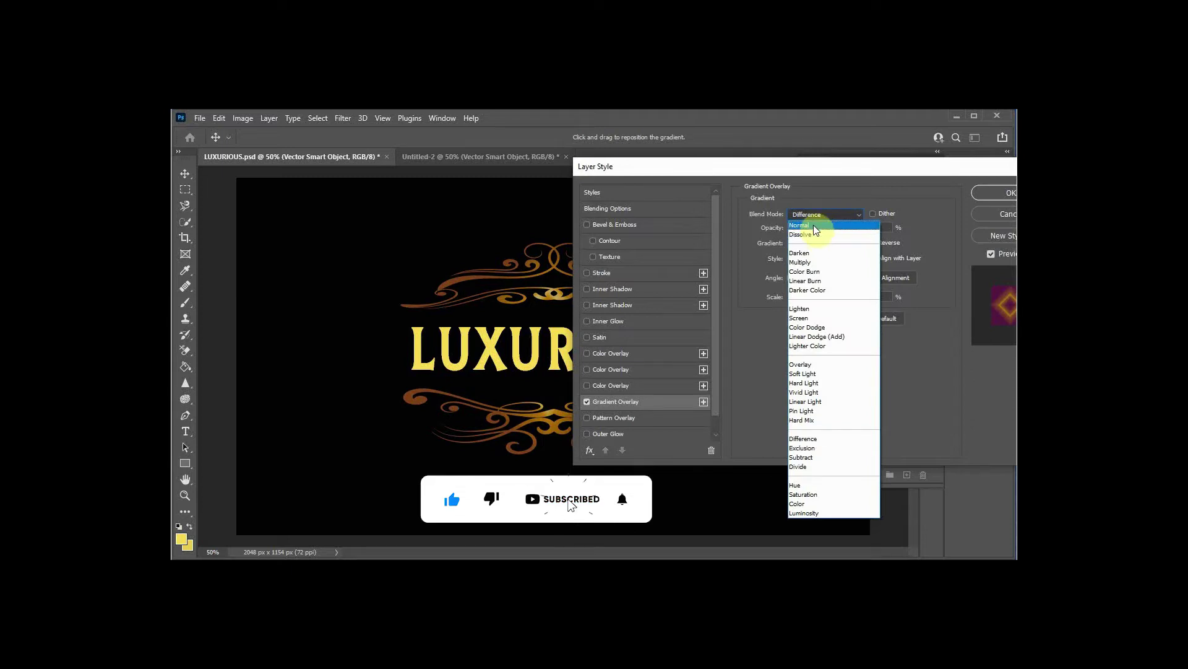
pyautogui.click(816, 226)
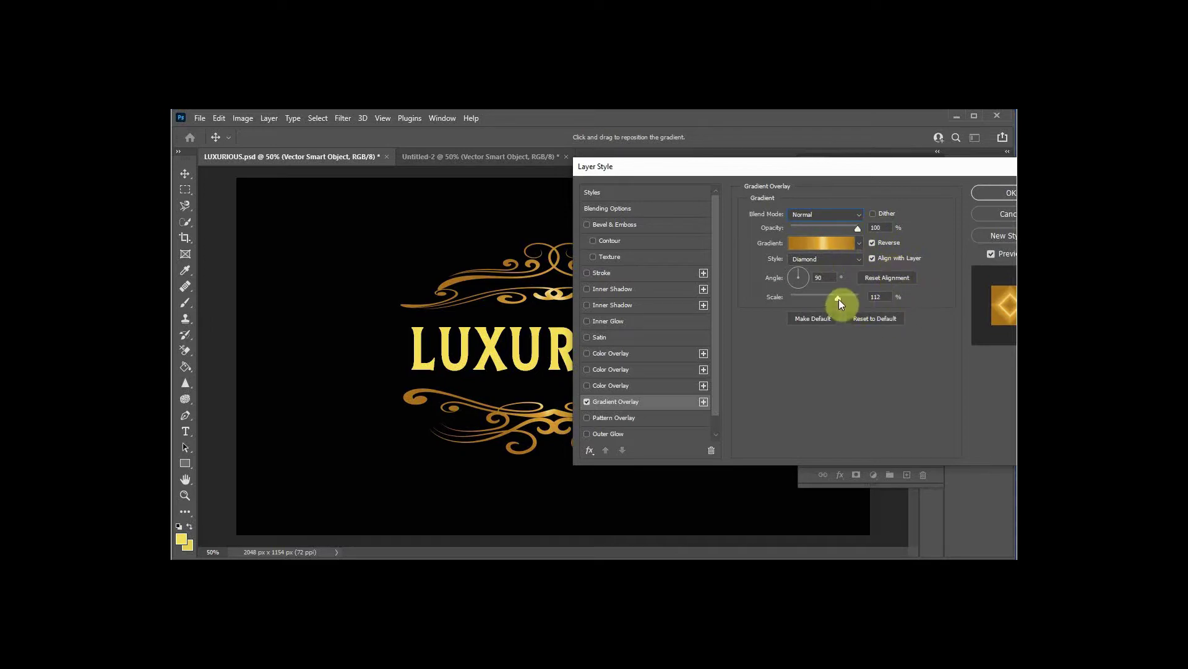
pyautogui.moveTo(839, 301); pyautogui.dragTo(858, 298)
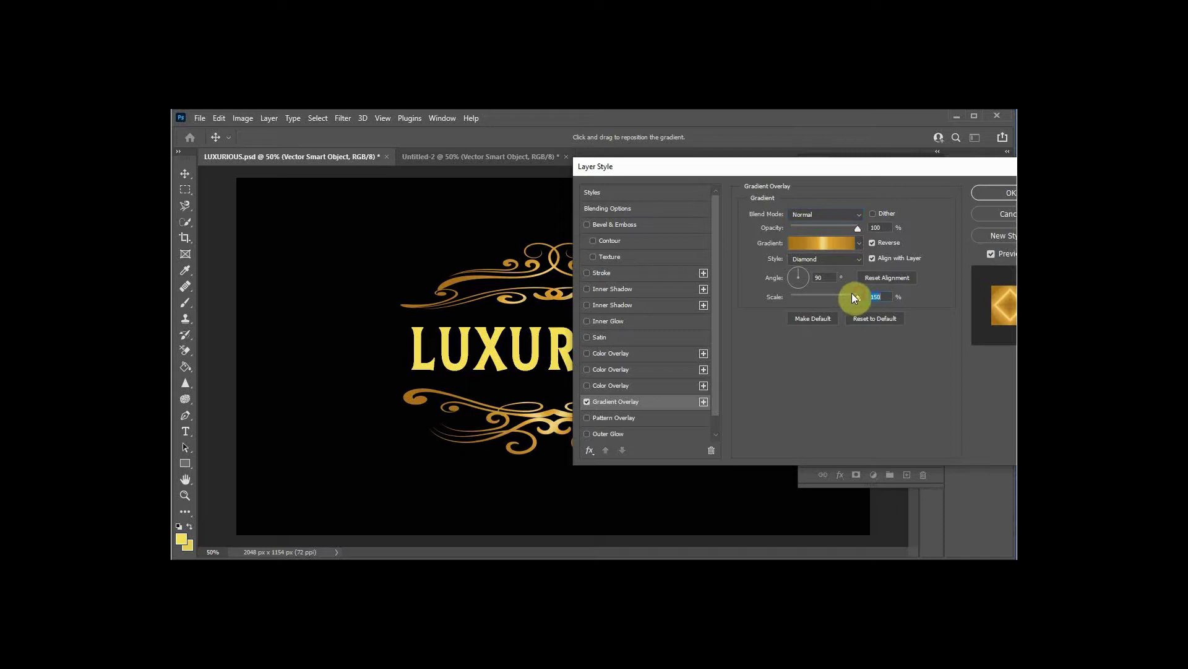
pyautogui.click(984, 197)
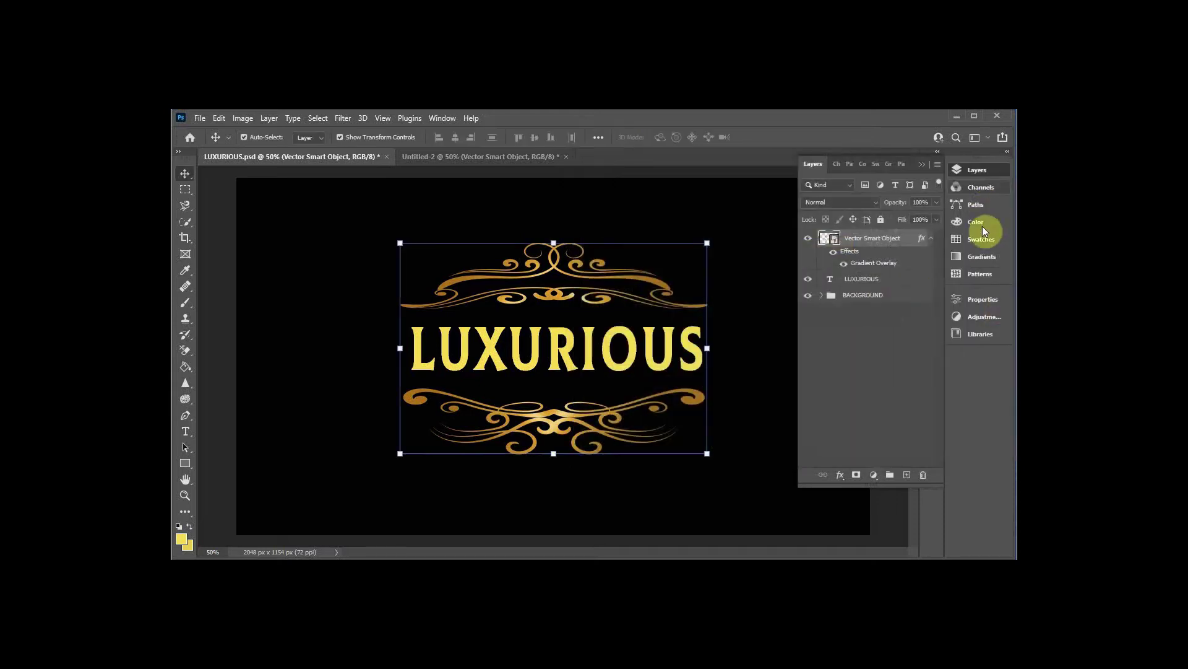
# Step: Add a Stroke effect to the flourish with a size of 3 px and a Linear gradient fill
pyautogui.click(842, 474)
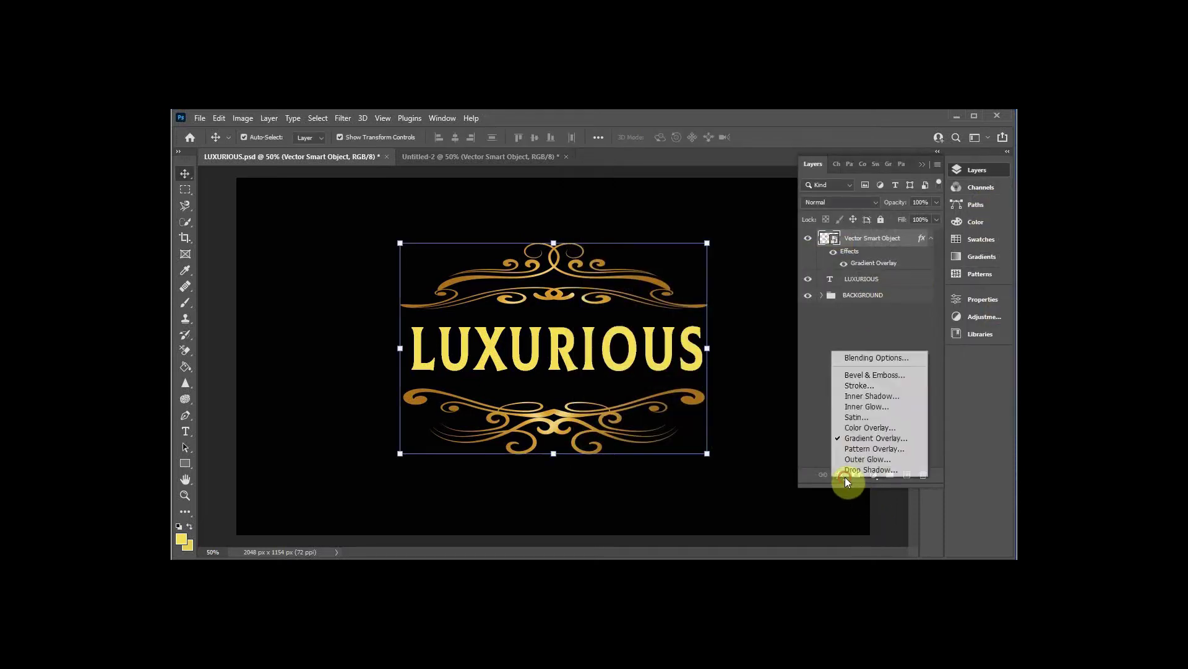
pyautogui.click(860, 385)
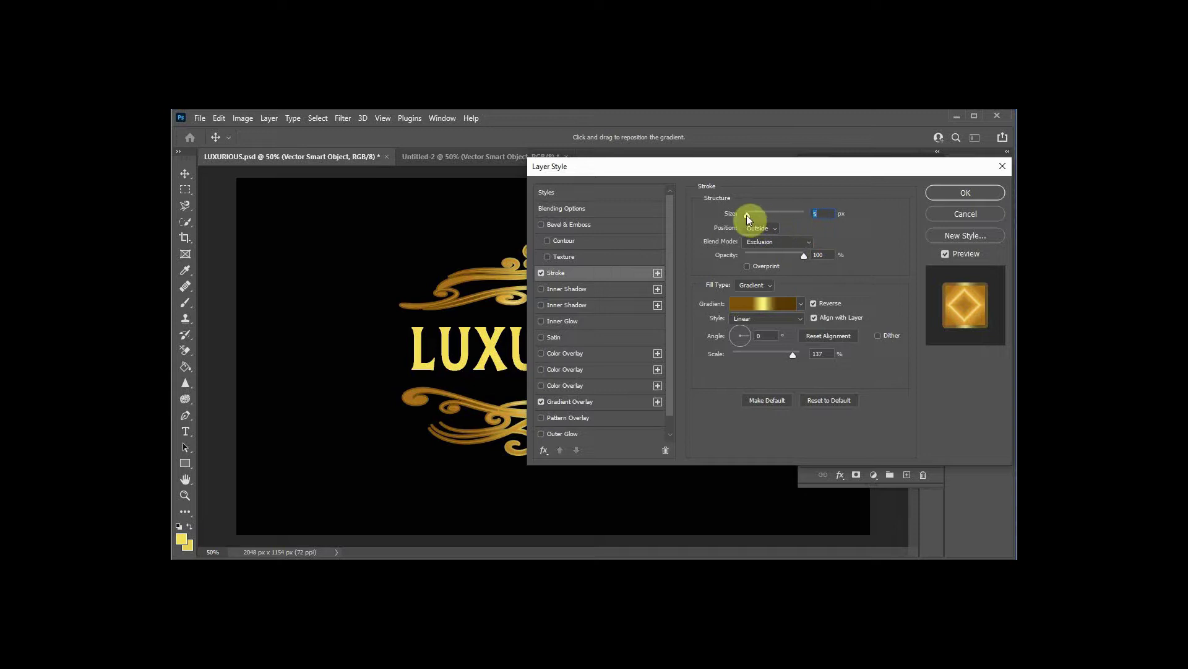
pyautogui.moveTo(747, 214); pyautogui.dragTo(747, 214)
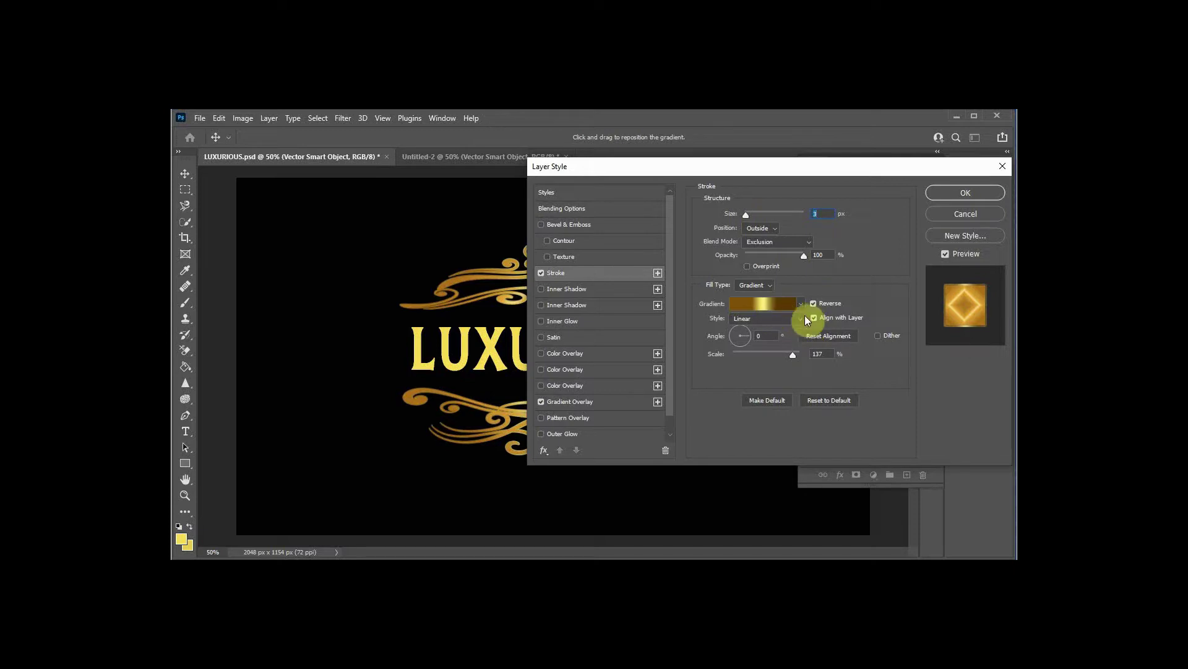
pyautogui.click(766, 286)
pyautogui.click(800, 318)
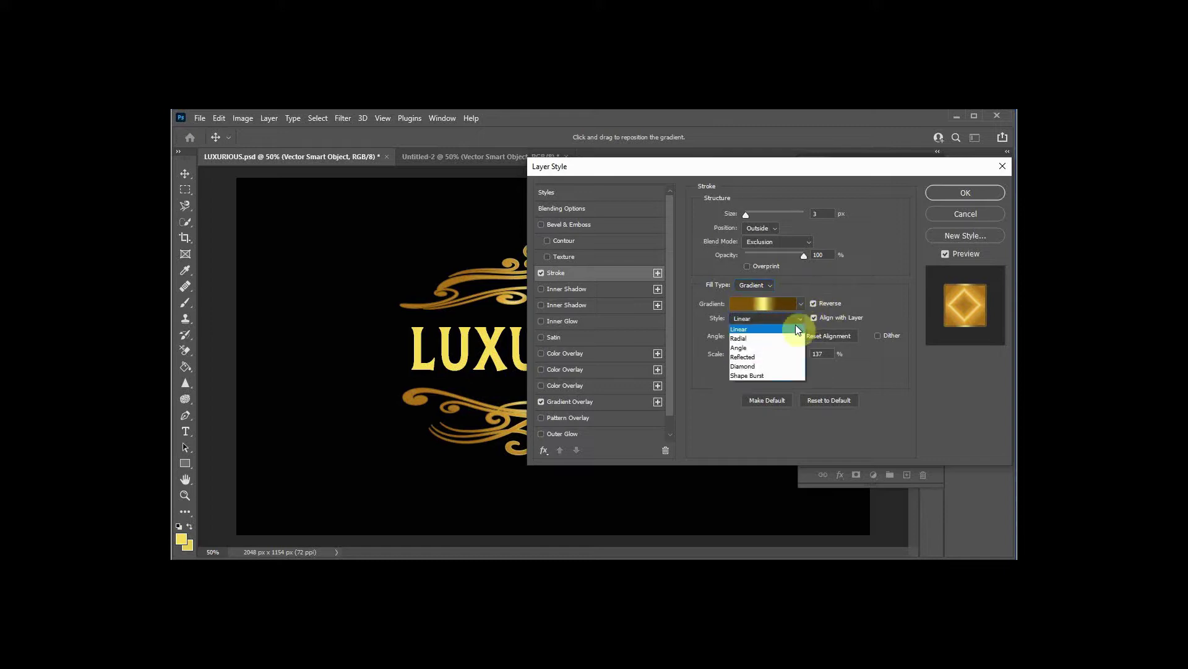
pyautogui.click(761, 332)
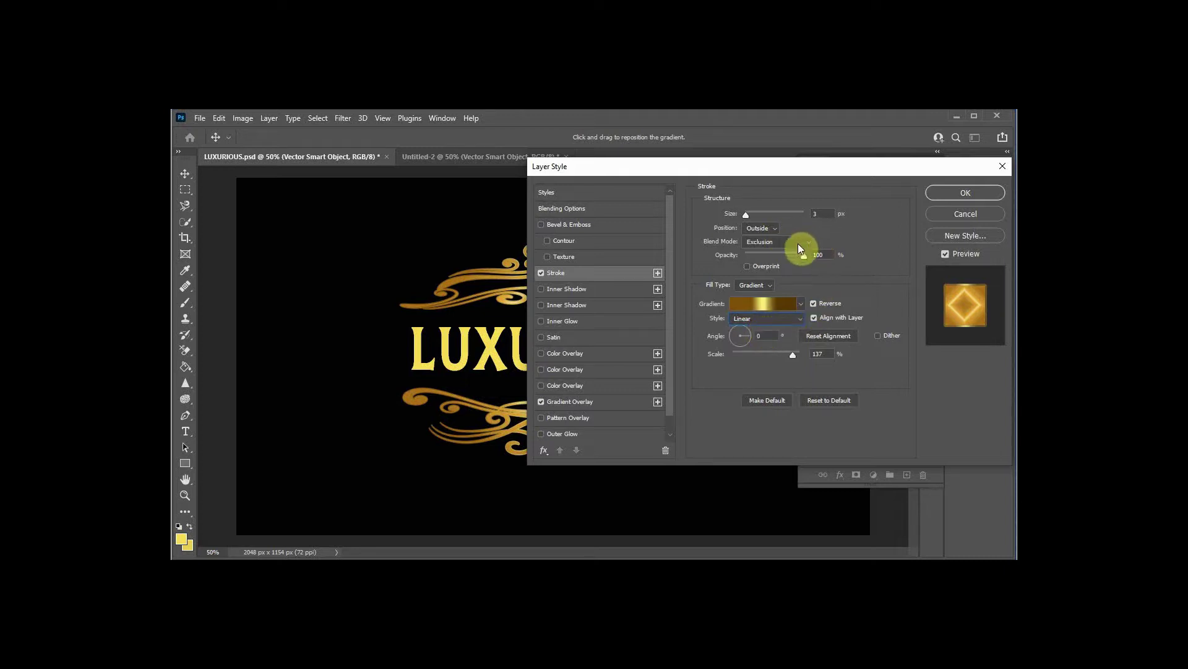
# Step: Set the stroke's blend mode to Pin Light and its opacity to 93%, keeping the flourish in view
pyautogui.moveTo(796, 170); pyautogui.dragTo(891, 175)
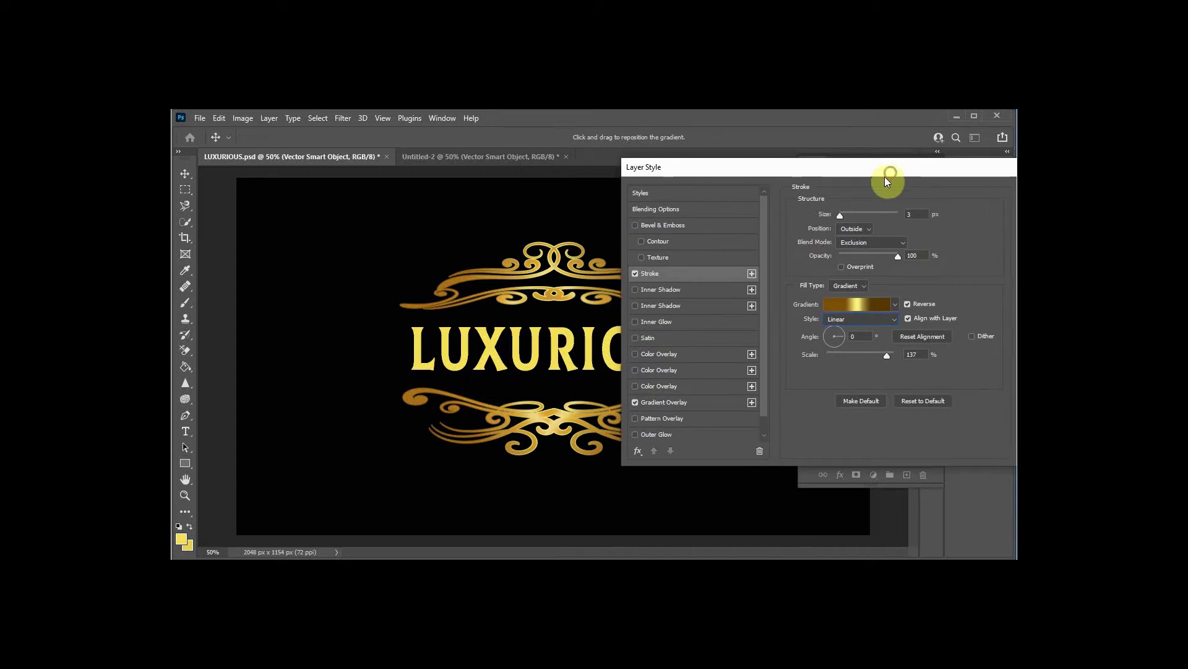
pyautogui.click(899, 242)
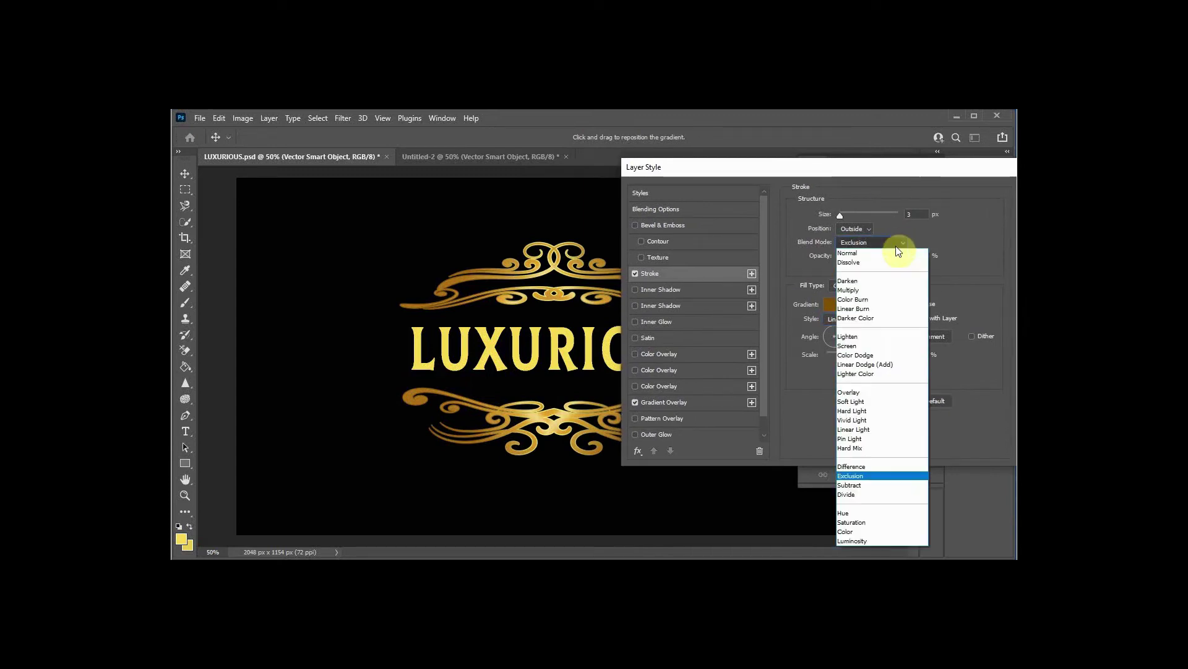
pyautogui.click(867, 438)
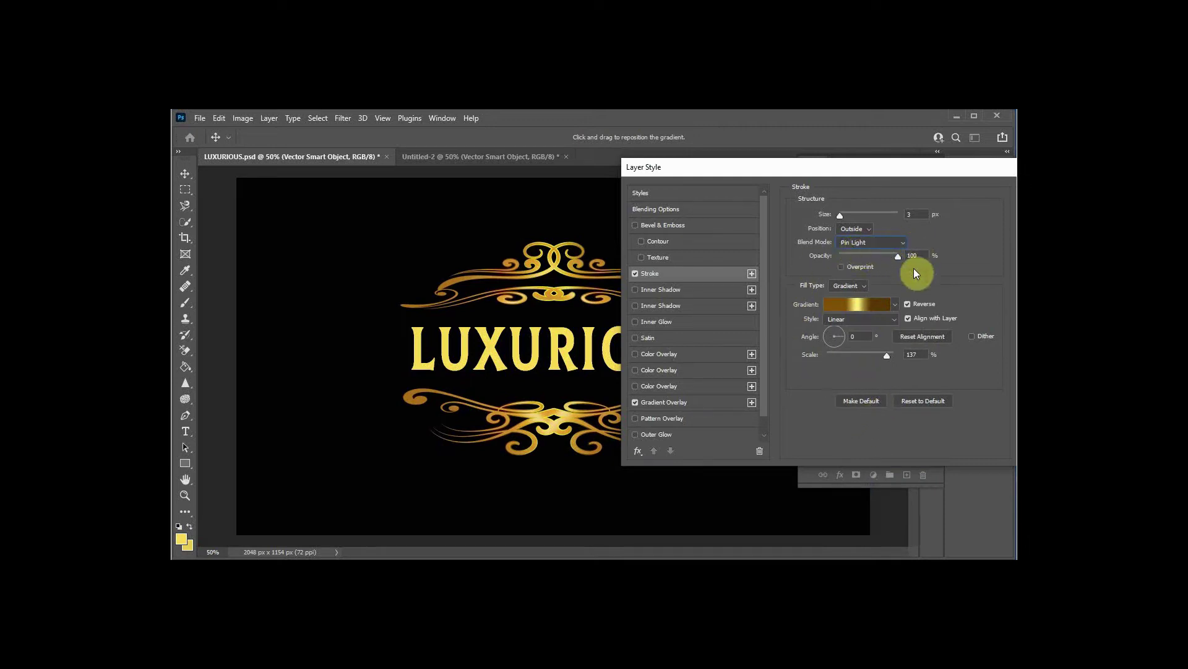
pyautogui.moveTo(900, 257); pyautogui.dragTo(877, 260)
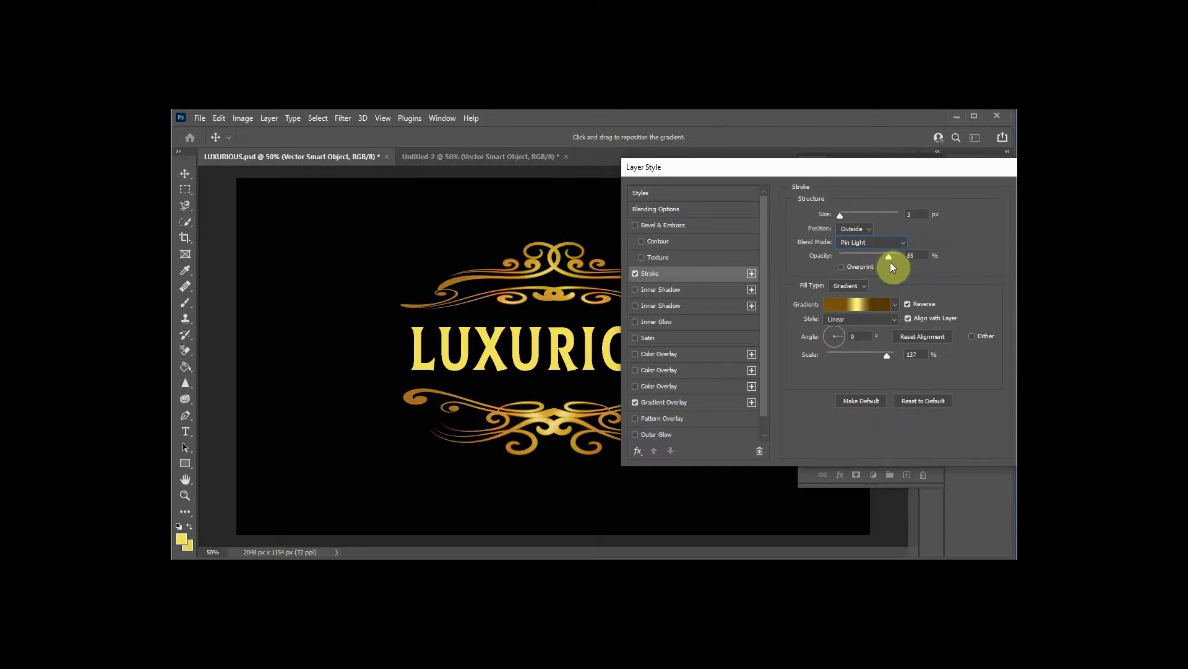
# Step: Compare the flourish's stroke gradient with Reverse off and on, leaving Reverse enabled
pyautogui.click(908, 304)
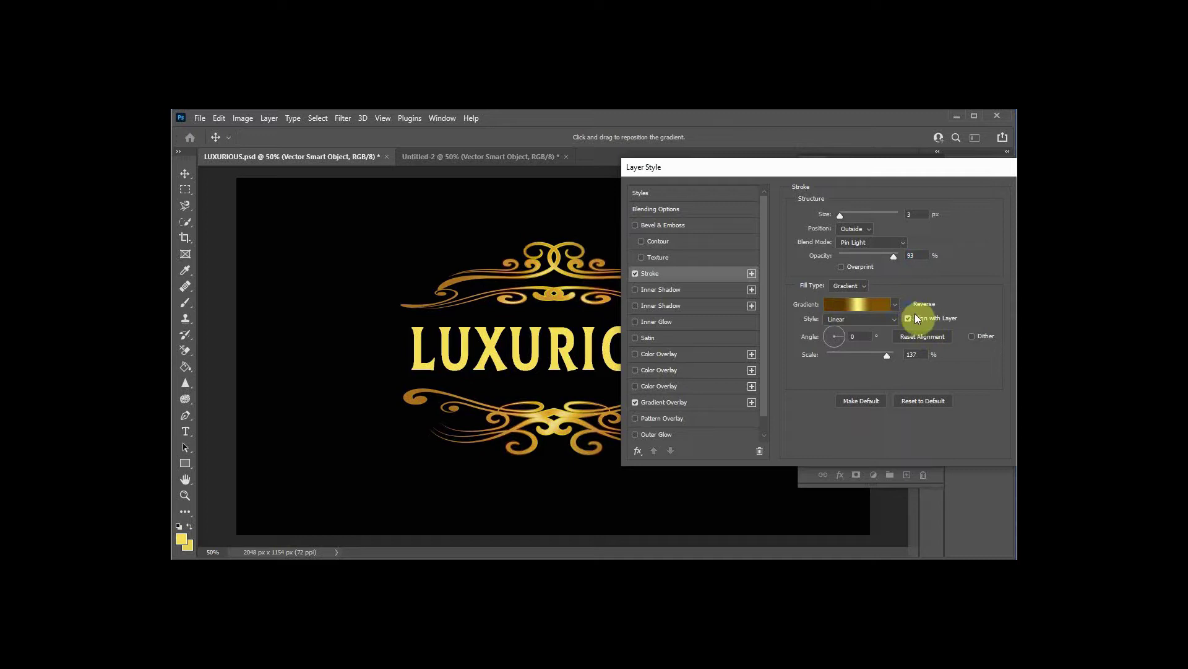
pyautogui.click(907, 304)
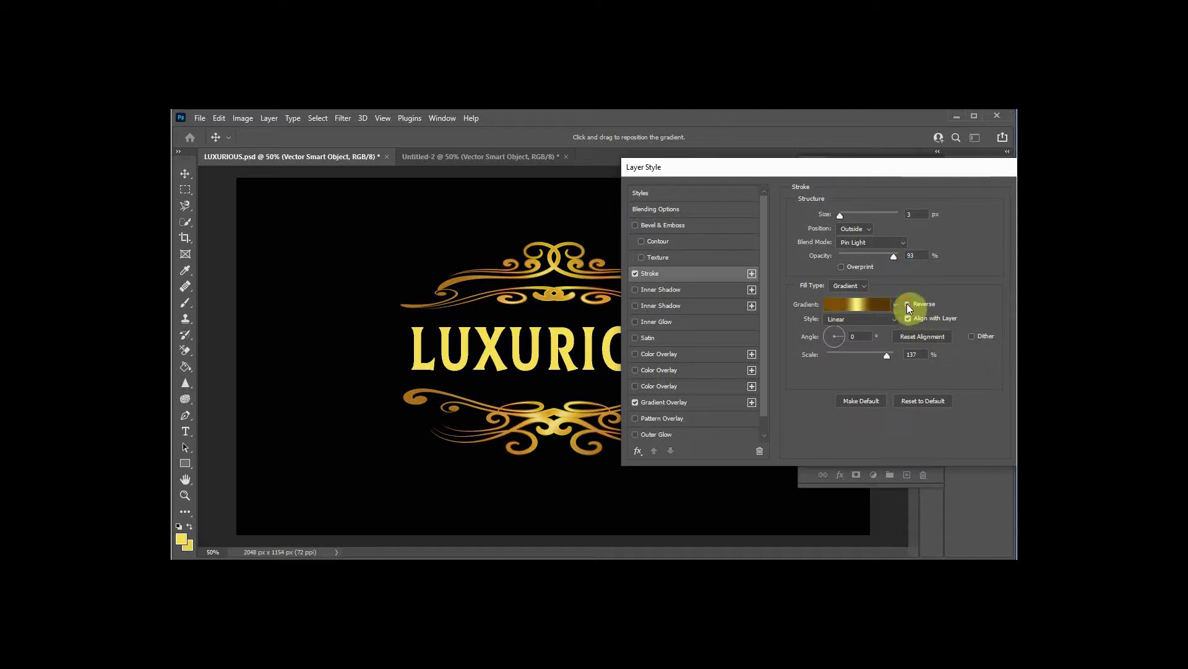
pyautogui.click(908, 304)
pyautogui.click(907, 303)
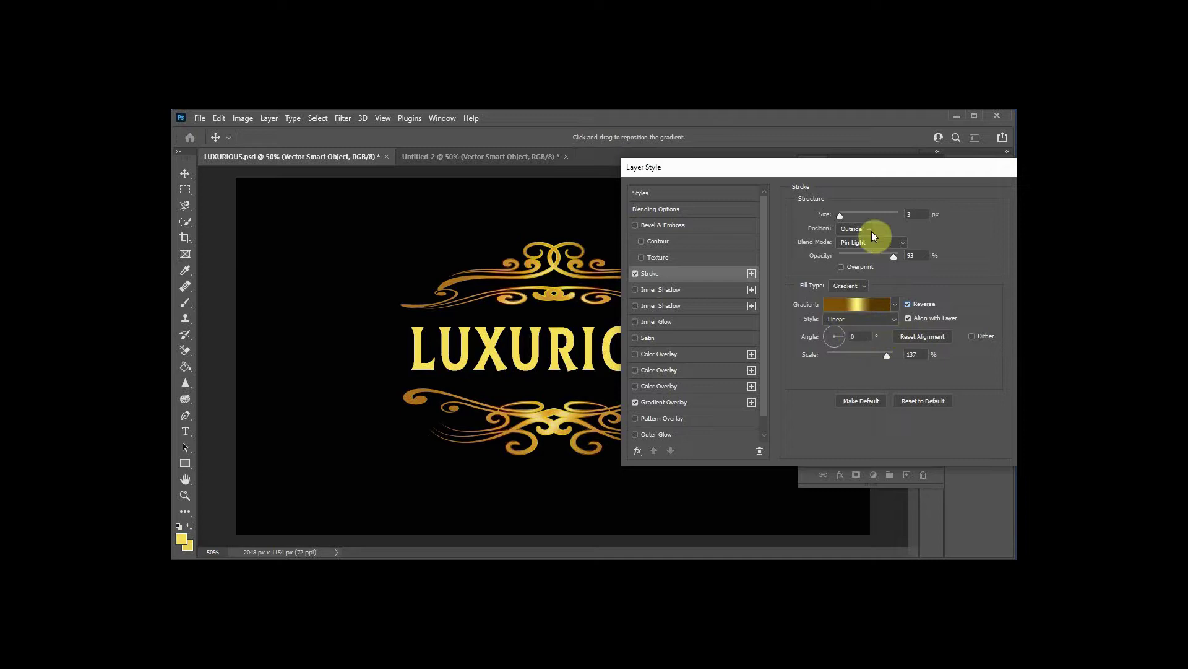
pyautogui.moveTo(891, 177); pyautogui.dragTo(893, 153)
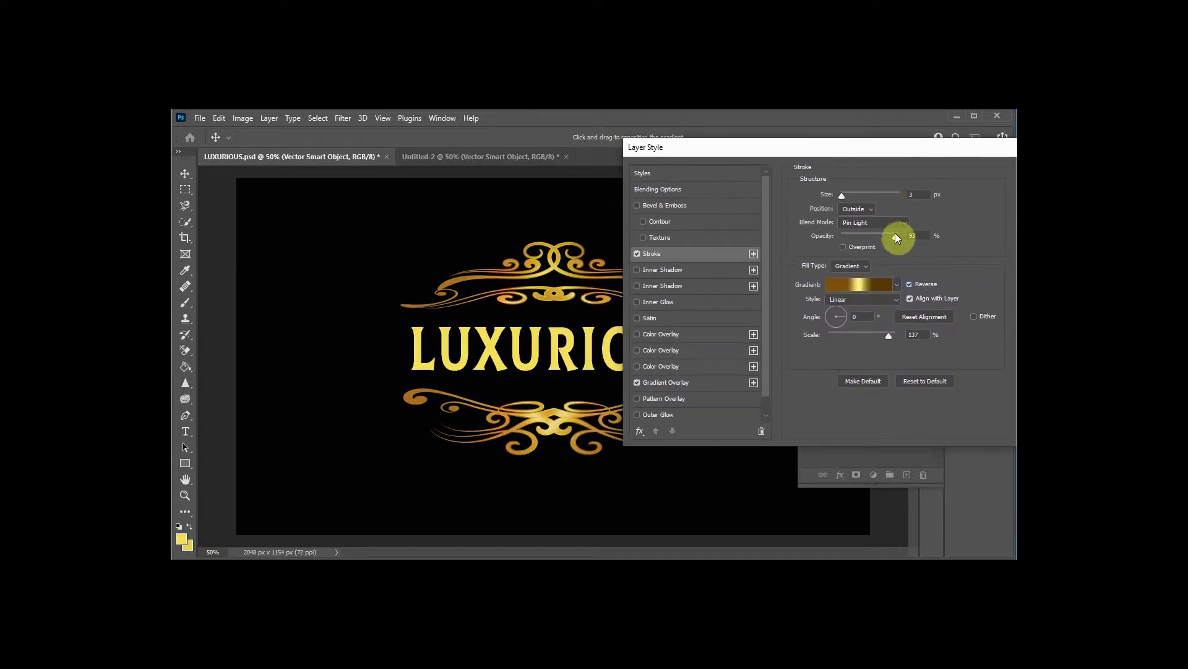
# Step: Open the stroke's gradient for editing and move its lighter brown stop to 74% and its dark brown stop to 32%
pyautogui.click(867, 285)
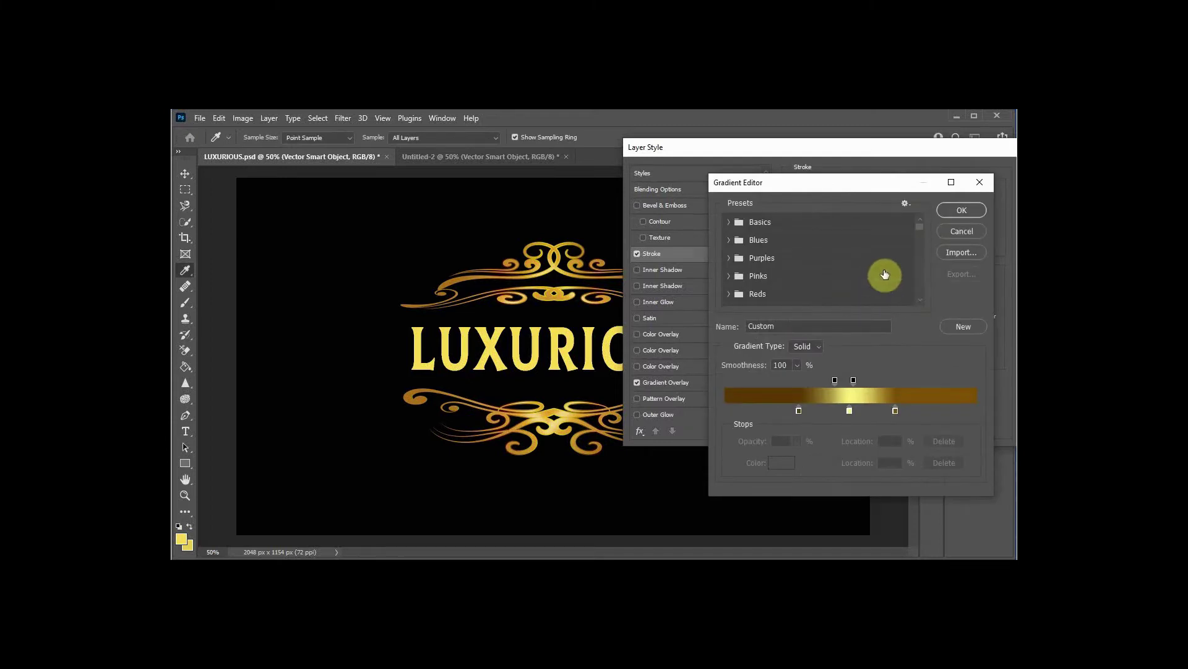
pyautogui.moveTo(798, 410); pyautogui.dragTo(783, 410)
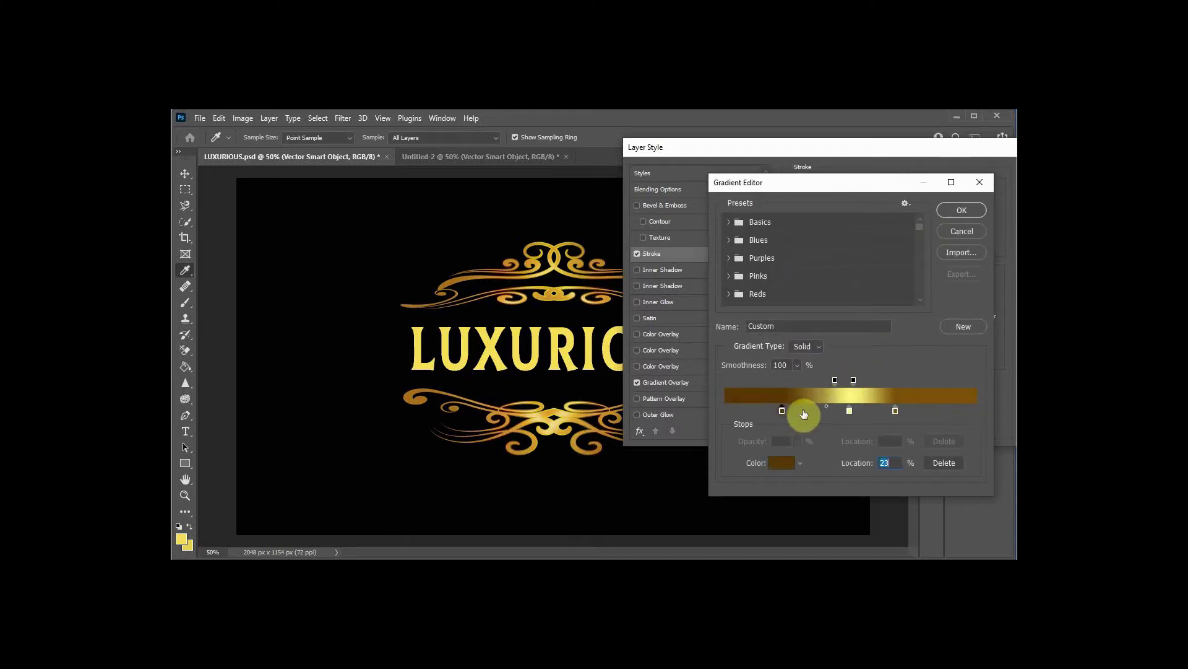
pyautogui.click(895, 411)
pyautogui.moveTo(909, 411); pyautogui.dragTo(911, 411)
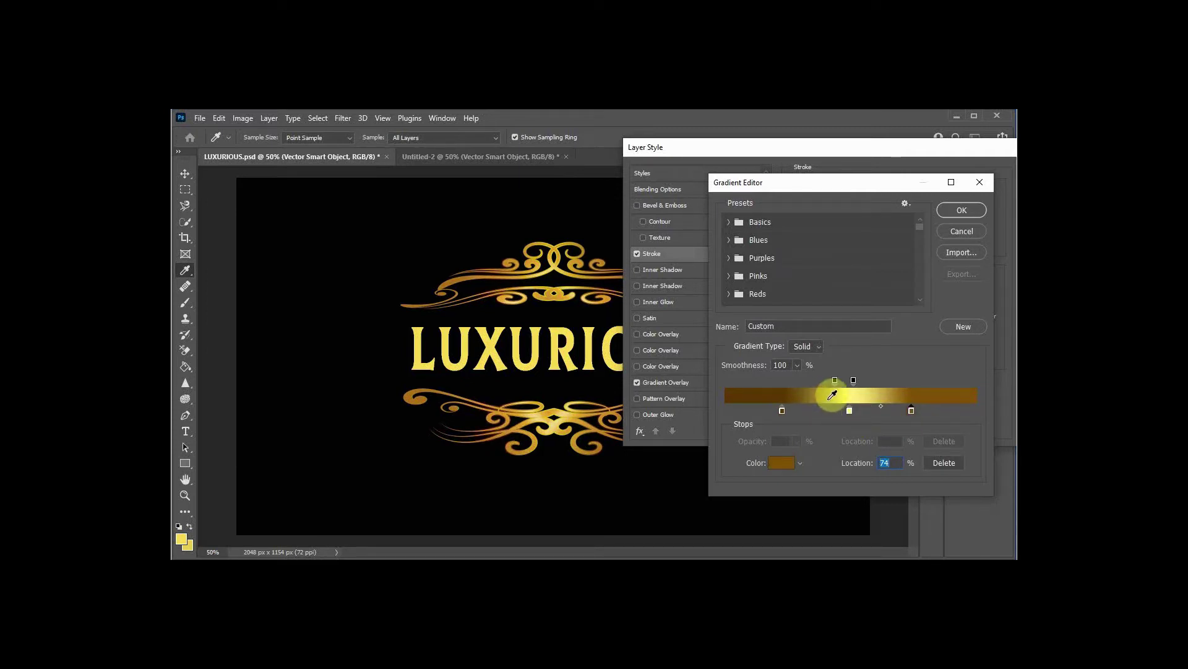
pyautogui.moveTo(784, 411); pyautogui.dragTo(848, 411)
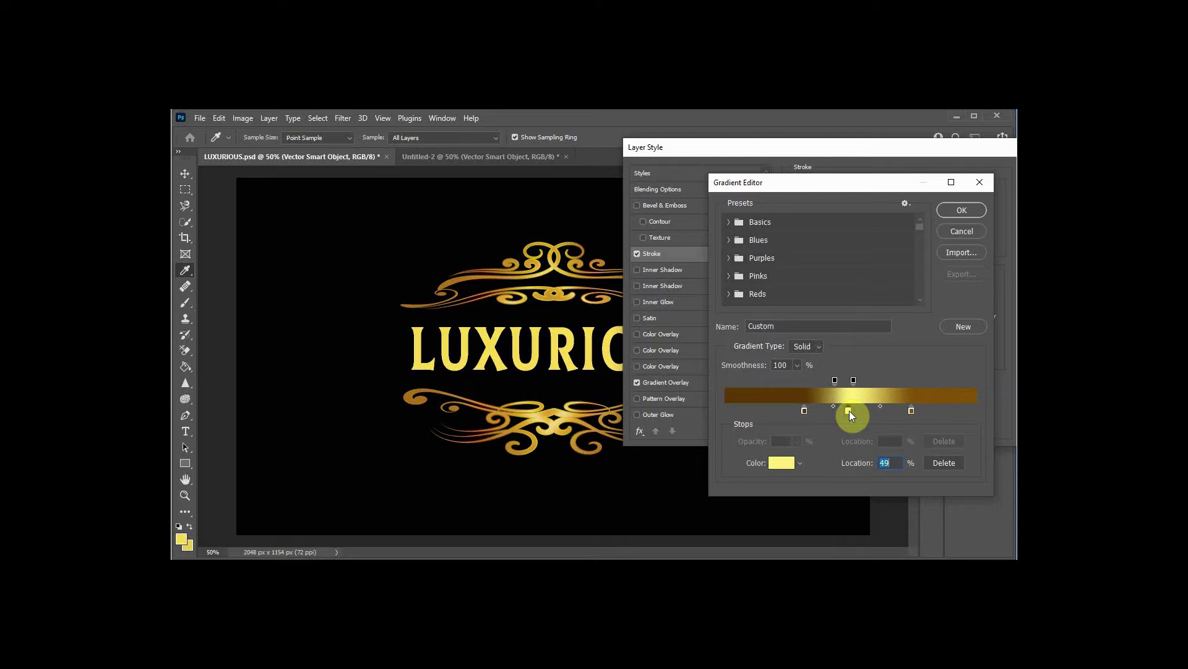
# Step: Set the gradient's midpoints to 25% on the lighter brown side of the yellow stop and 47% on the dark brown side
pyautogui.click(880, 406)
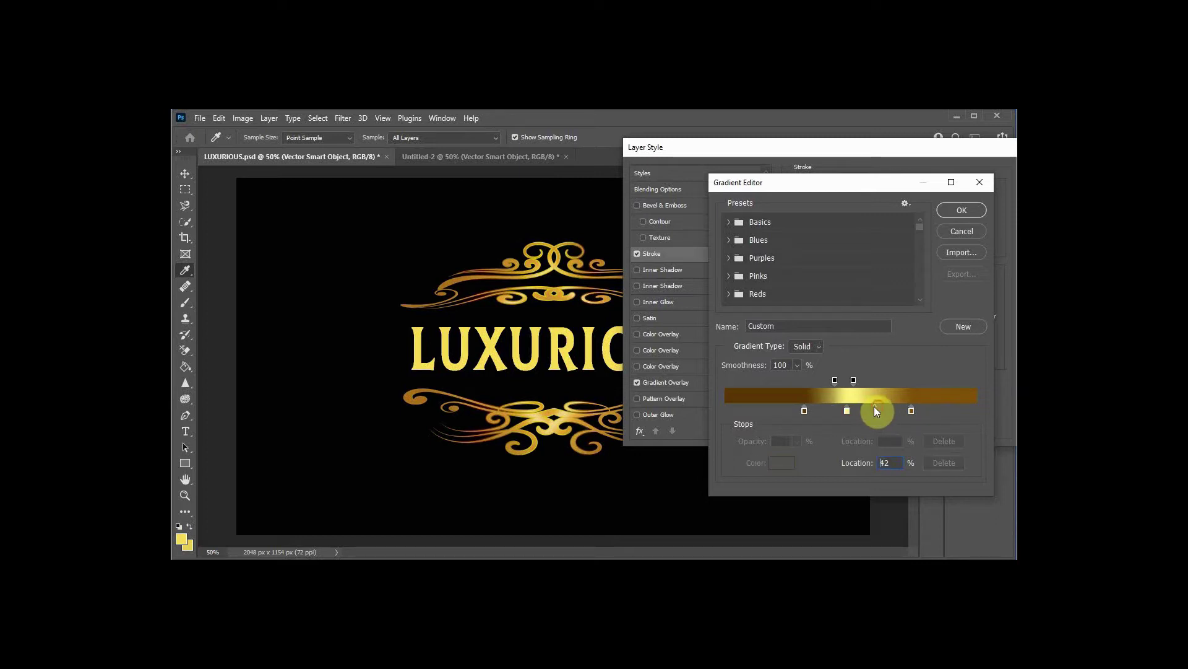
pyautogui.moveTo(869, 407); pyautogui.dragTo(864, 407)
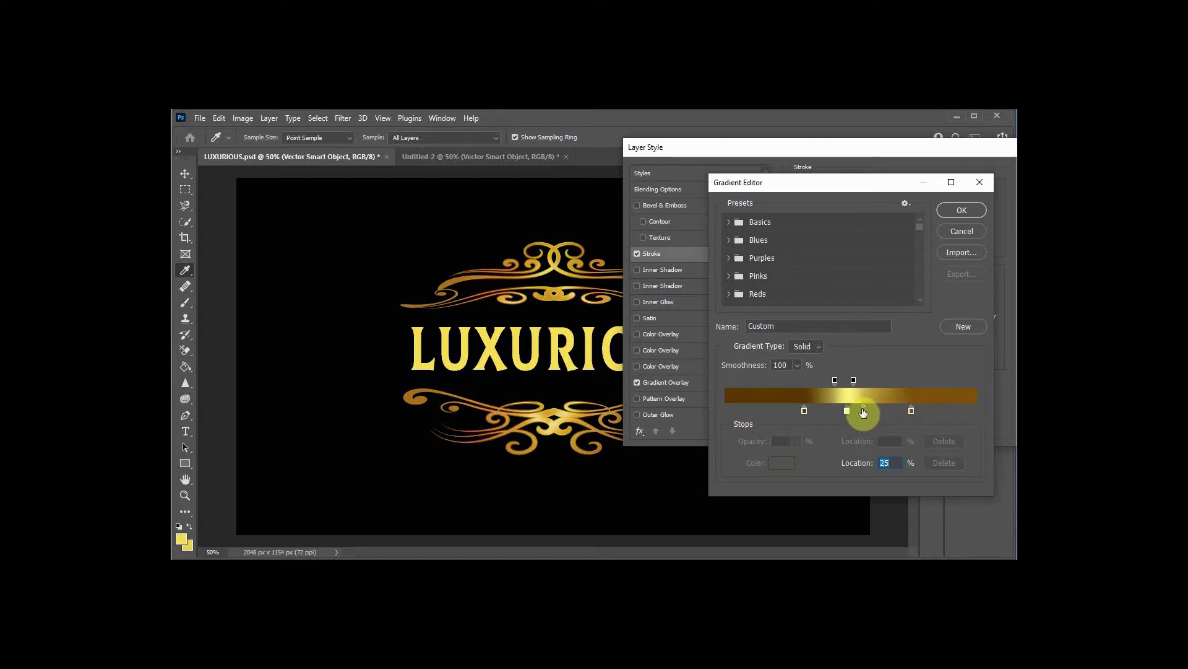
pyautogui.click(804, 410)
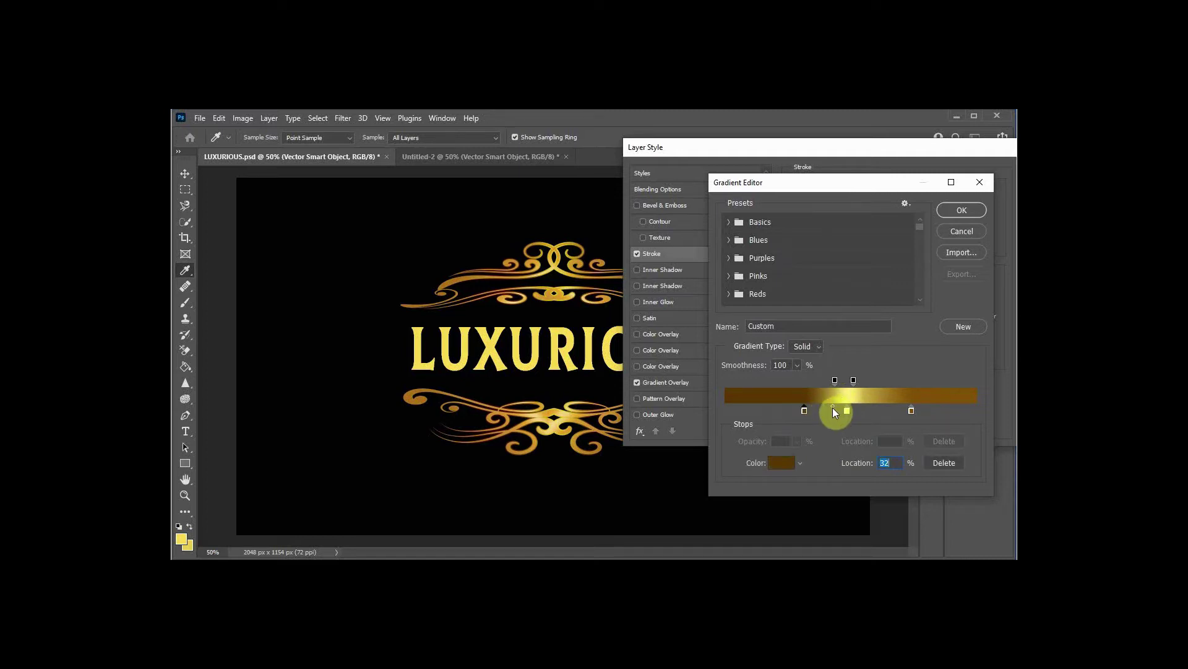
pyautogui.moveTo(833, 407); pyautogui.dragTo(828, 408)
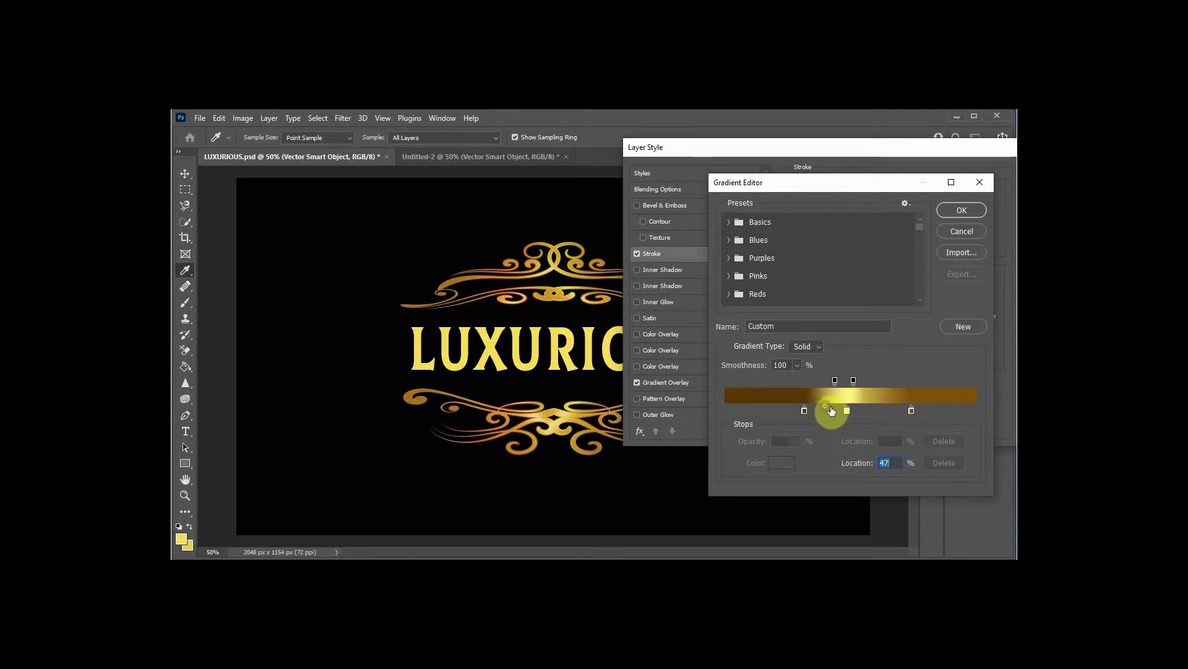
# Step: Reposition the stroke gradient's lighter brown stop to 69% and its dark brown stop to 30%
pyautogui.click(848, 410)
pyautogui.click(911, 410)
pyautogui.moveTo(911, 410); pyautogui.dragTo(896, 411)
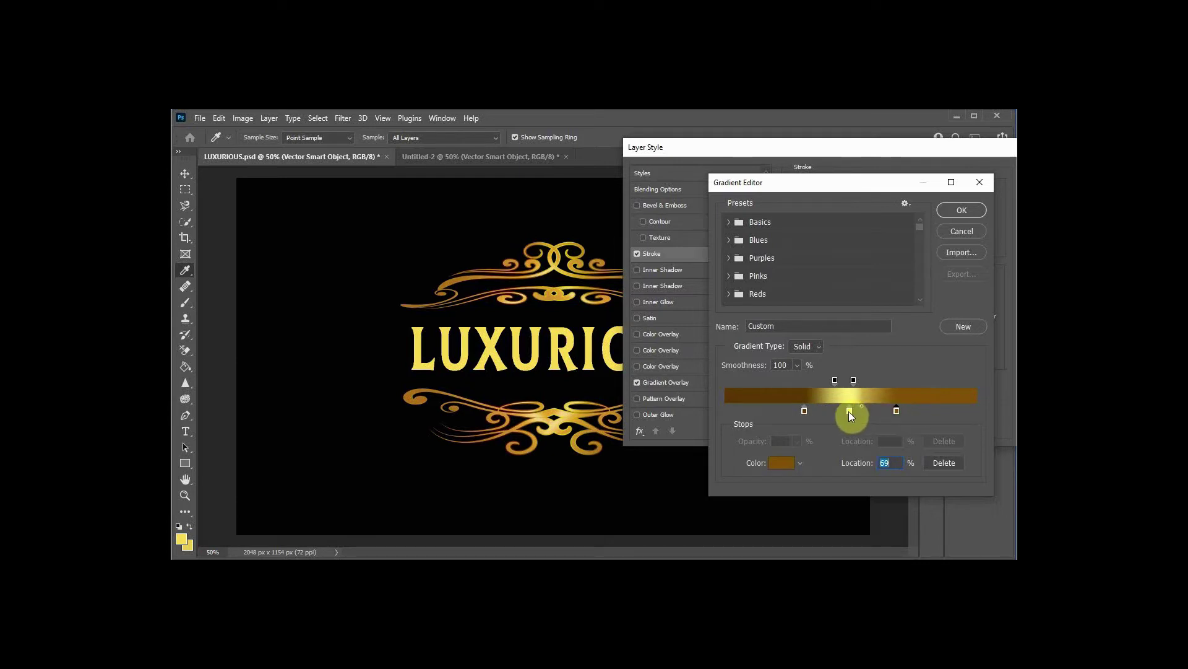
pyautogui.moveTo(805, 410); pyautogui.dragTo(801, 408)
# Step: Delete the stroke gradient's extra opacity stop at 36%, apply the gradient and set the stroke size to 4 px
pyautogui.moveTo(835, 381); pyautogui.dragTo(817, 380)
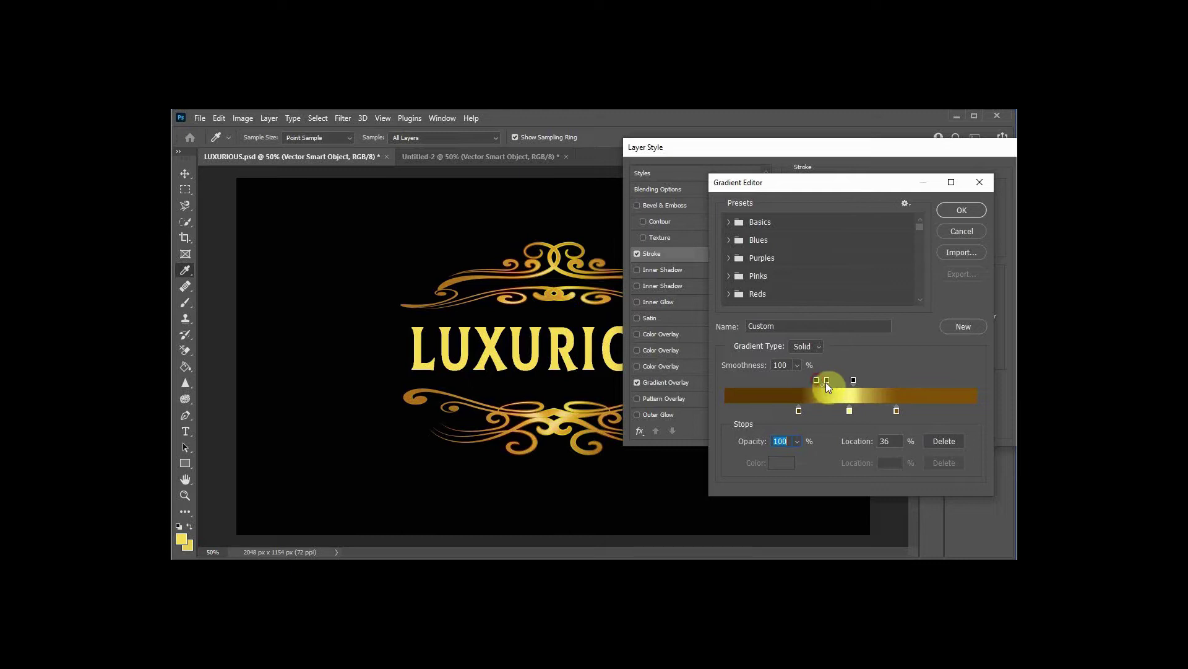
pyautogui.click(941, 440)
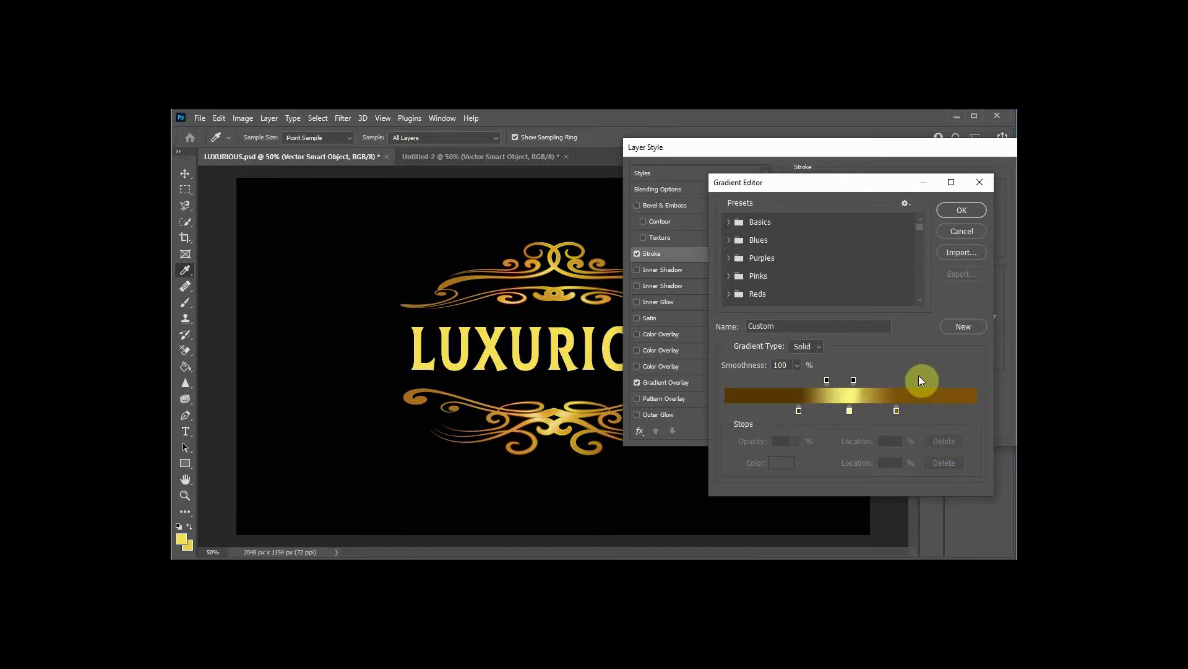
pyautogui.click(962, 211)
pyautogui.click(913, 195)
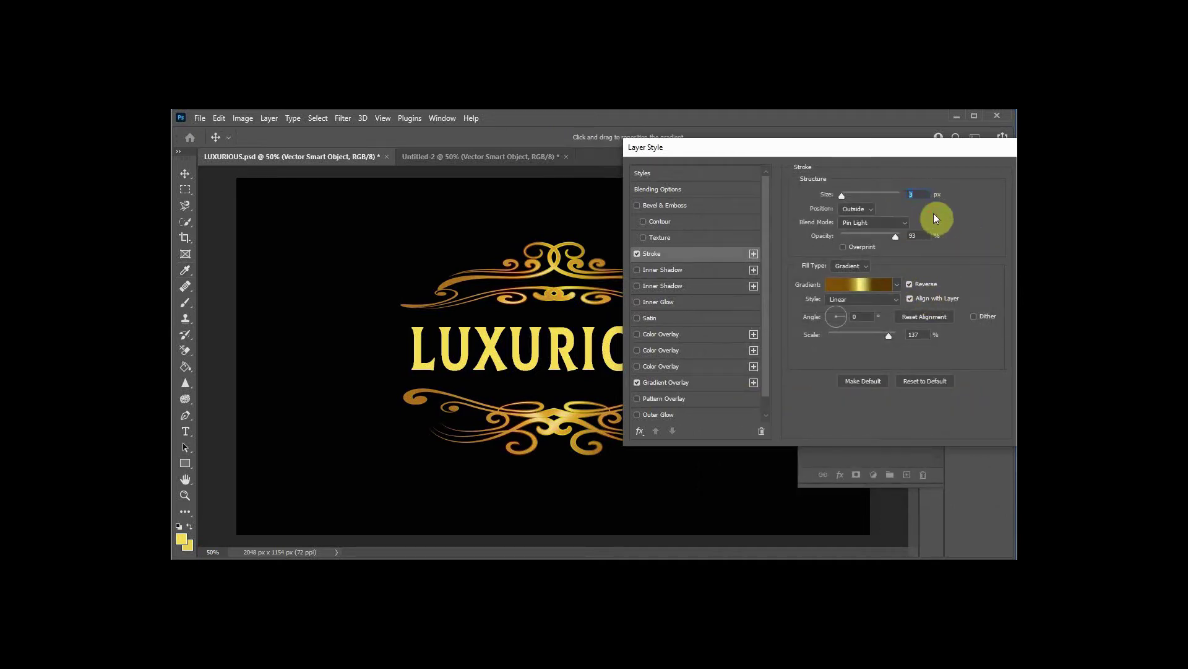
pyautogui.write('4')
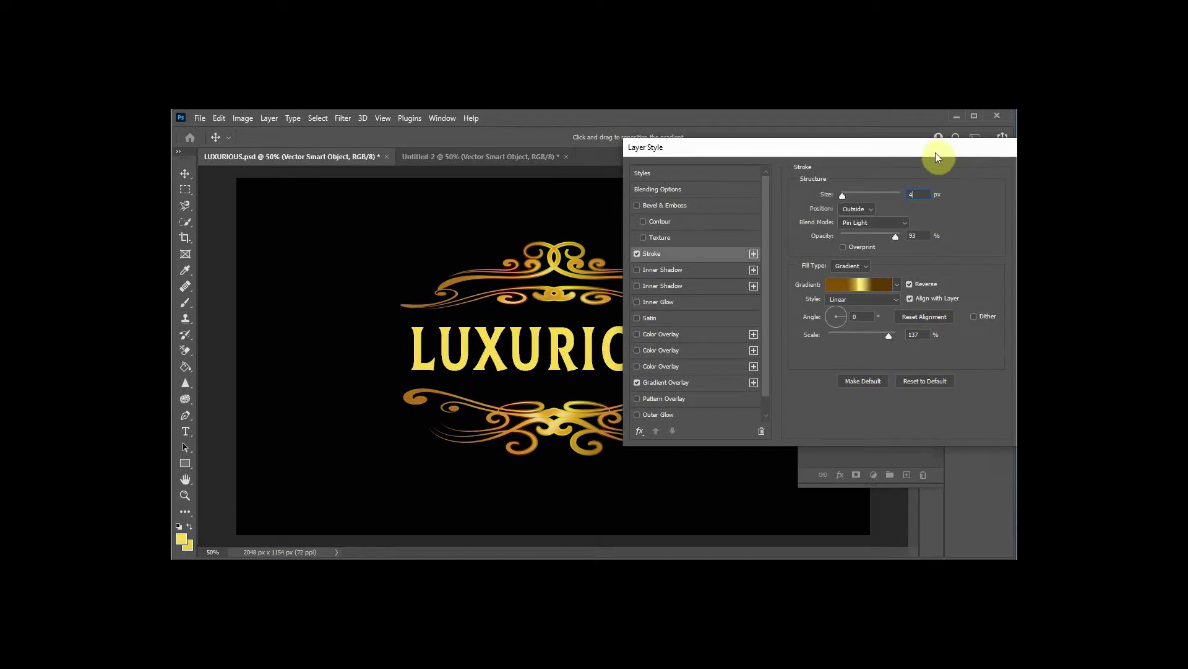
# Step: Recolor the stroke gradient's dark brown stop at 30% to gold #c6941a
pyautogui.click(874, 285)
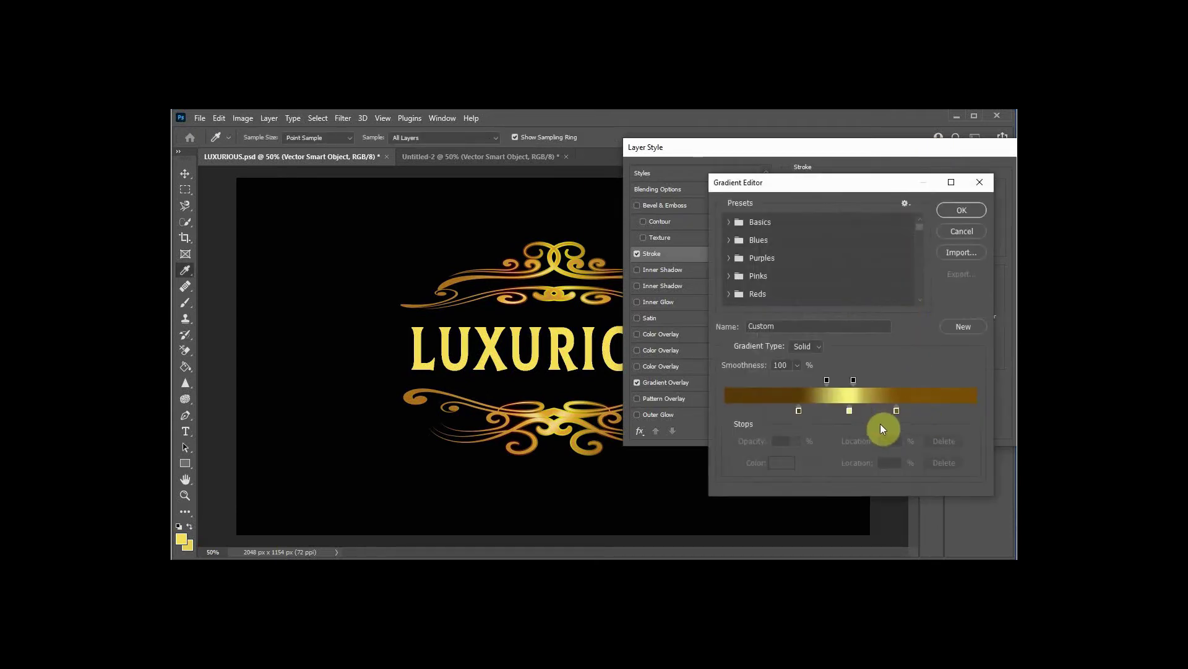
pyautogui.click(799, 411)
pyautogui.doubleClick(798, 410)
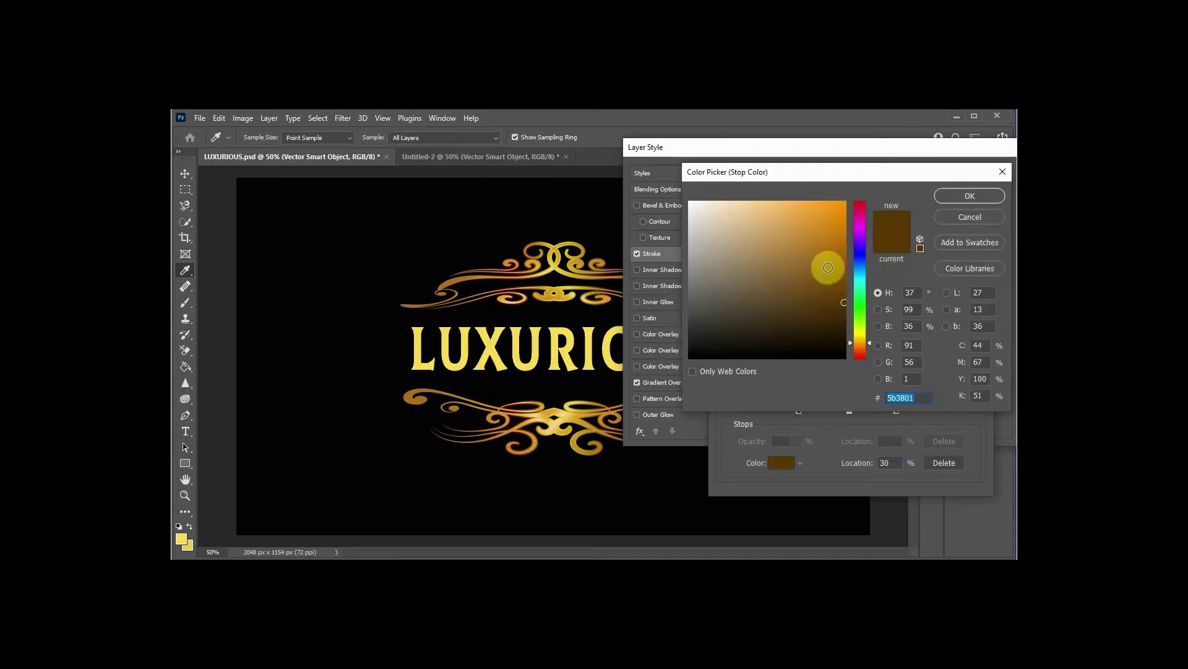
pyautogui.click(830, 284)
pyautogui.click(823, 255)
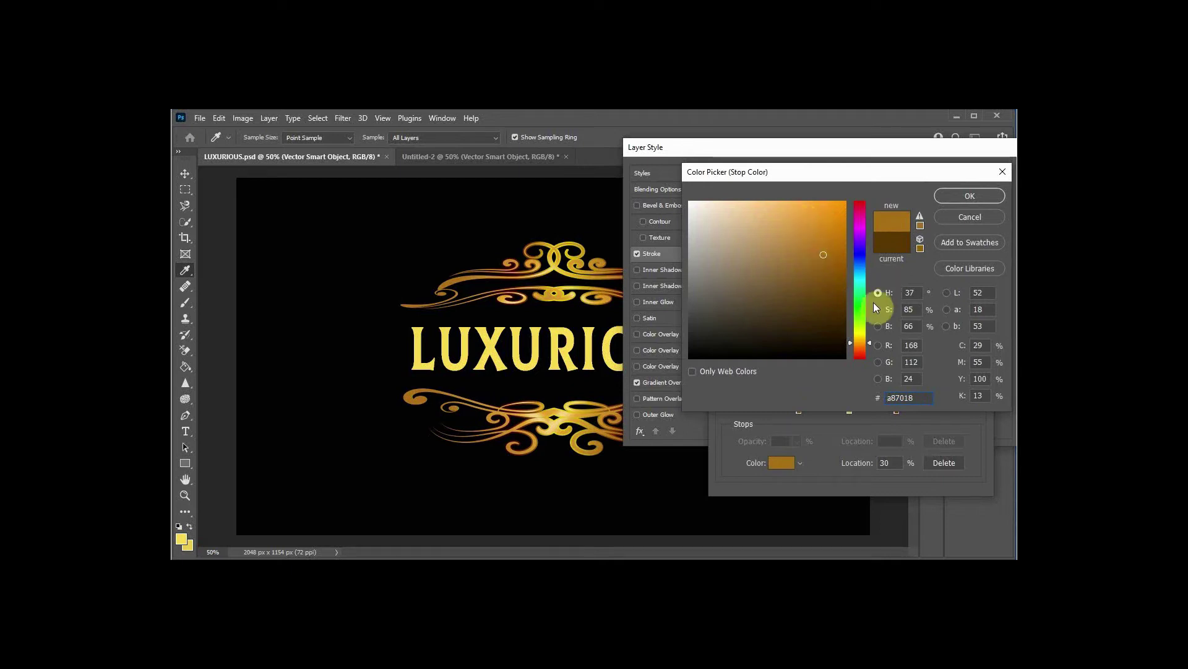
pyautogui.click(870, 340)
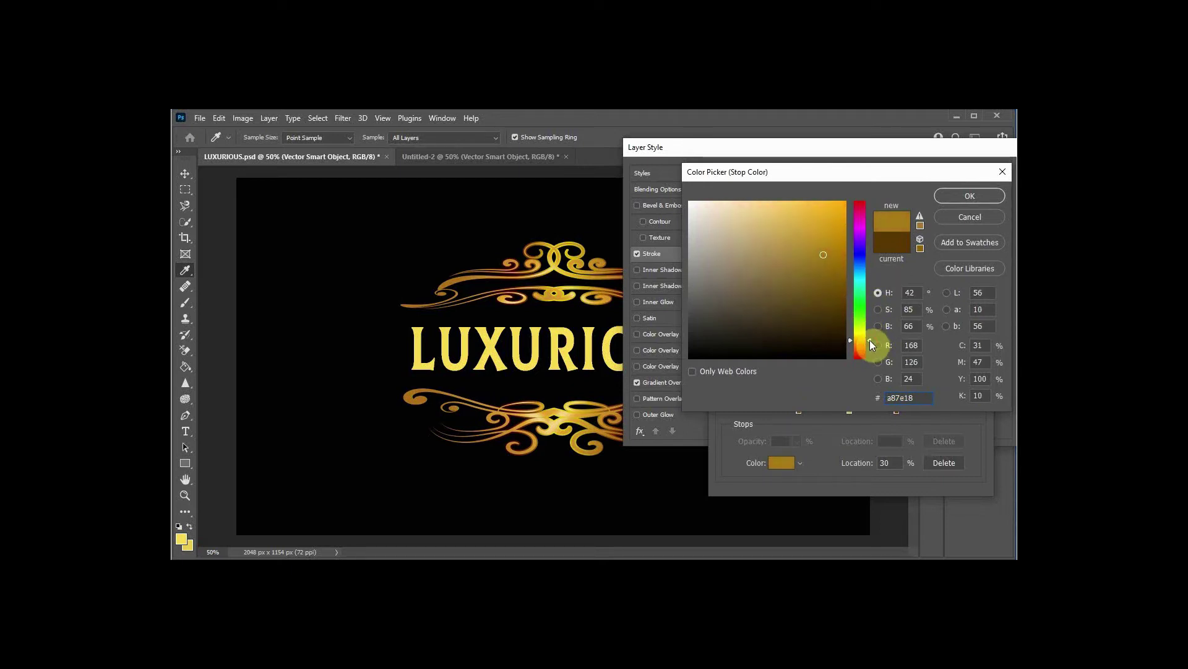
pyautogui.click(825, 235)
pyautogui.click(952, 197)
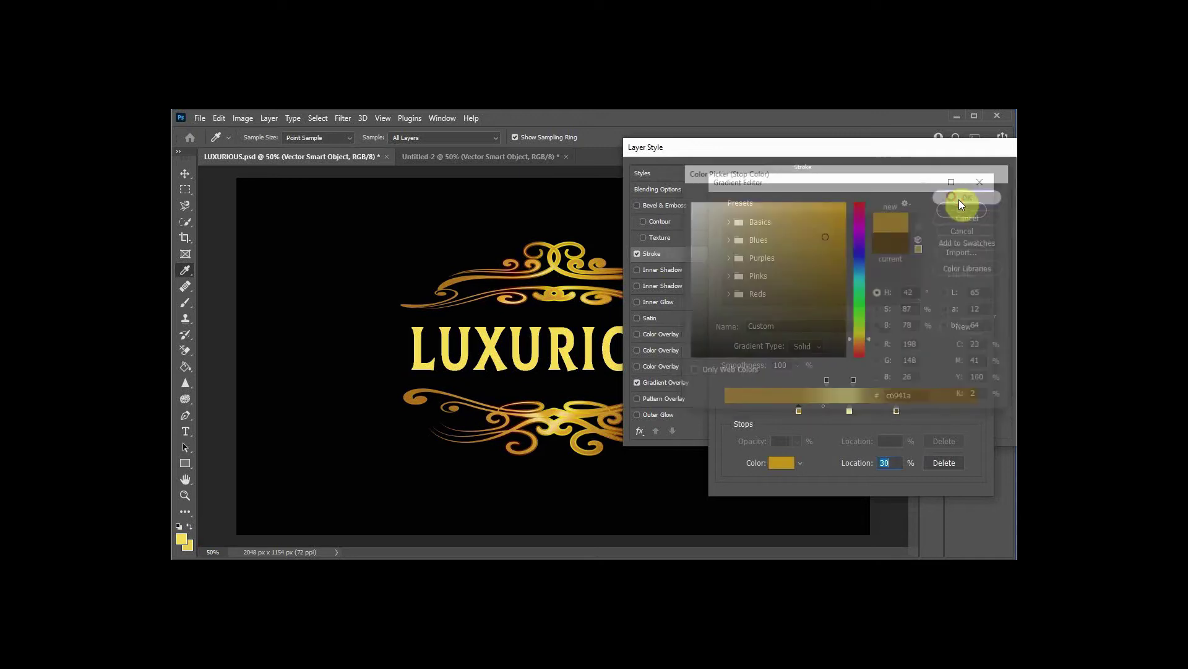
# Step: Recolor the stroke gradient's brown stop at 69% to gold #c5a510
pyautogui.click(897, 411)
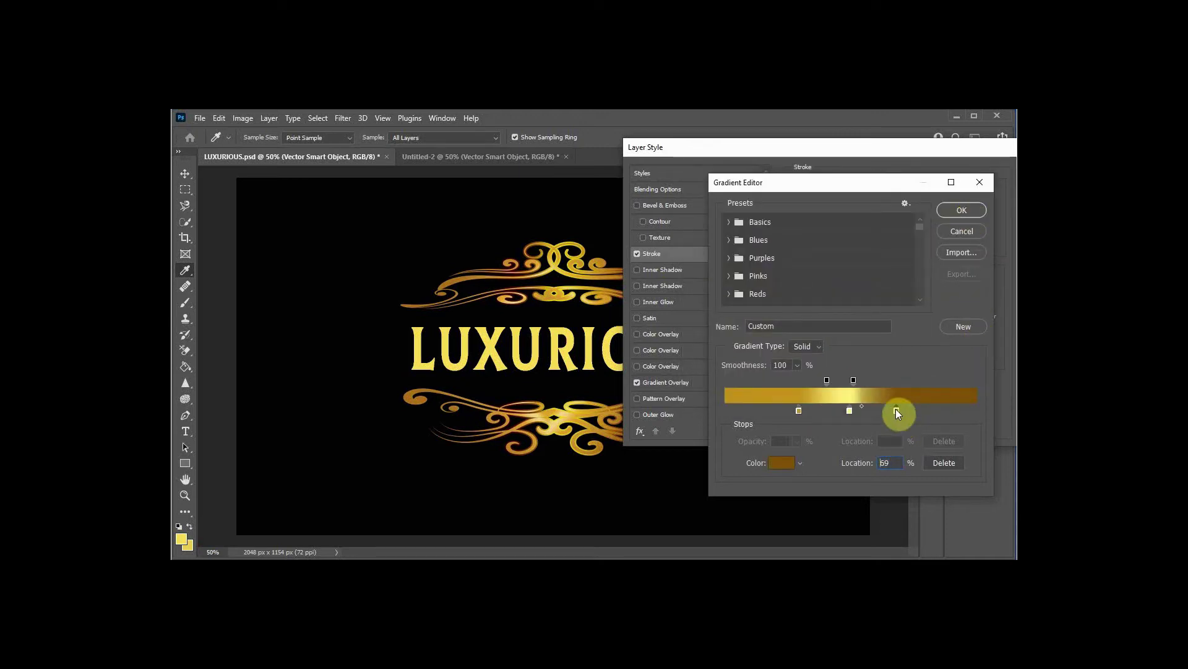
pyautogui.doubleClick(896, 410)
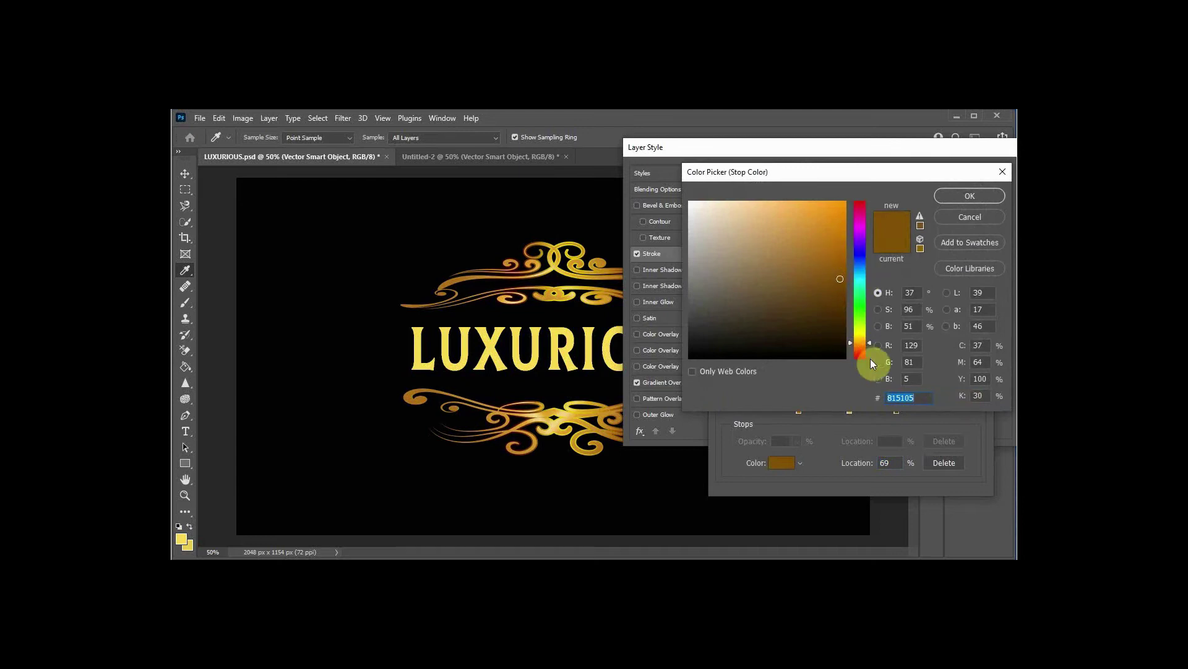
pyautogui.moveTo(869, 342); pyautogui.dragTo(867, 337)
pyautogui.click(828, 255)
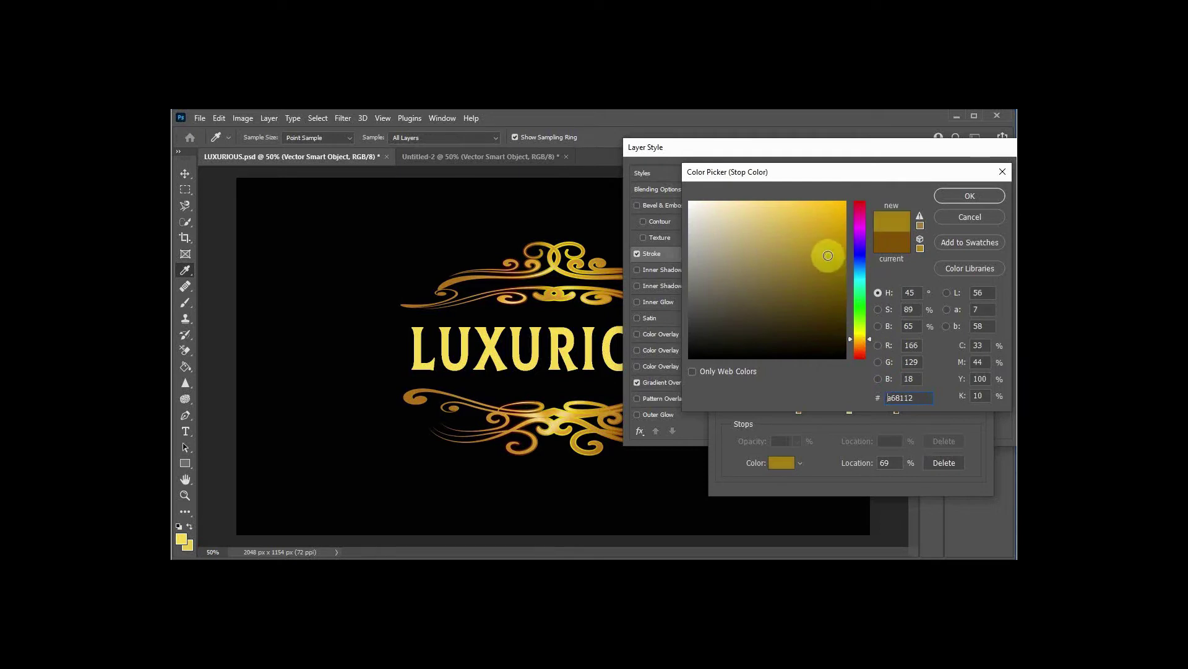
pyautogui.click(836, 235)
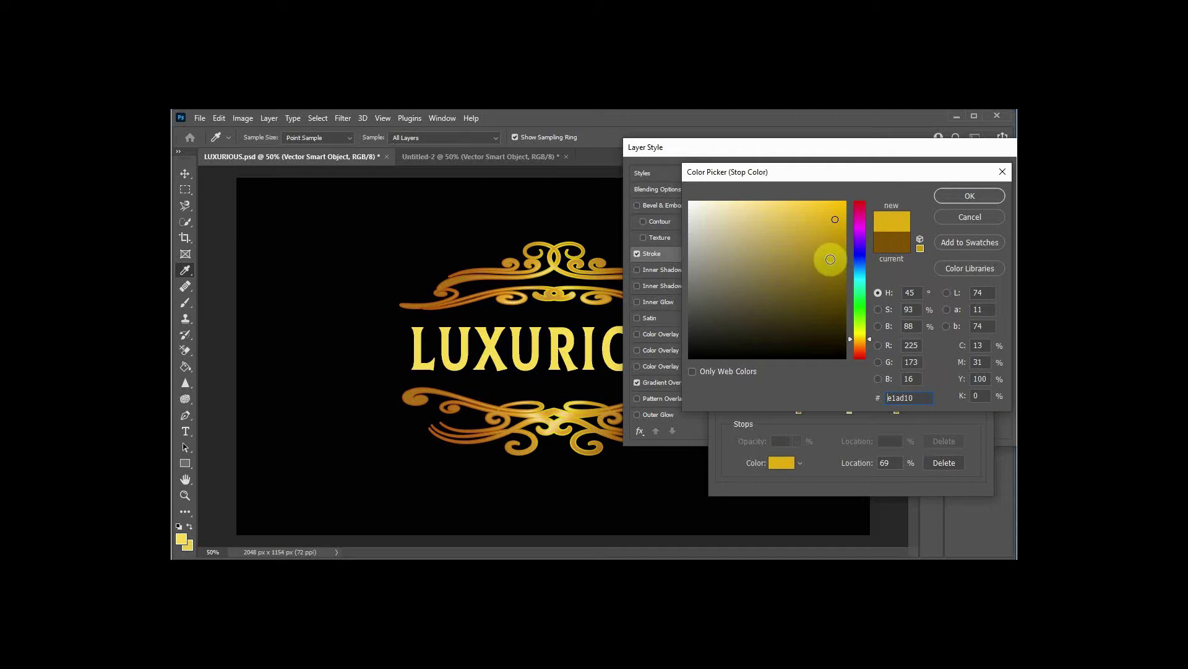
pyautogui.click(830, 259)
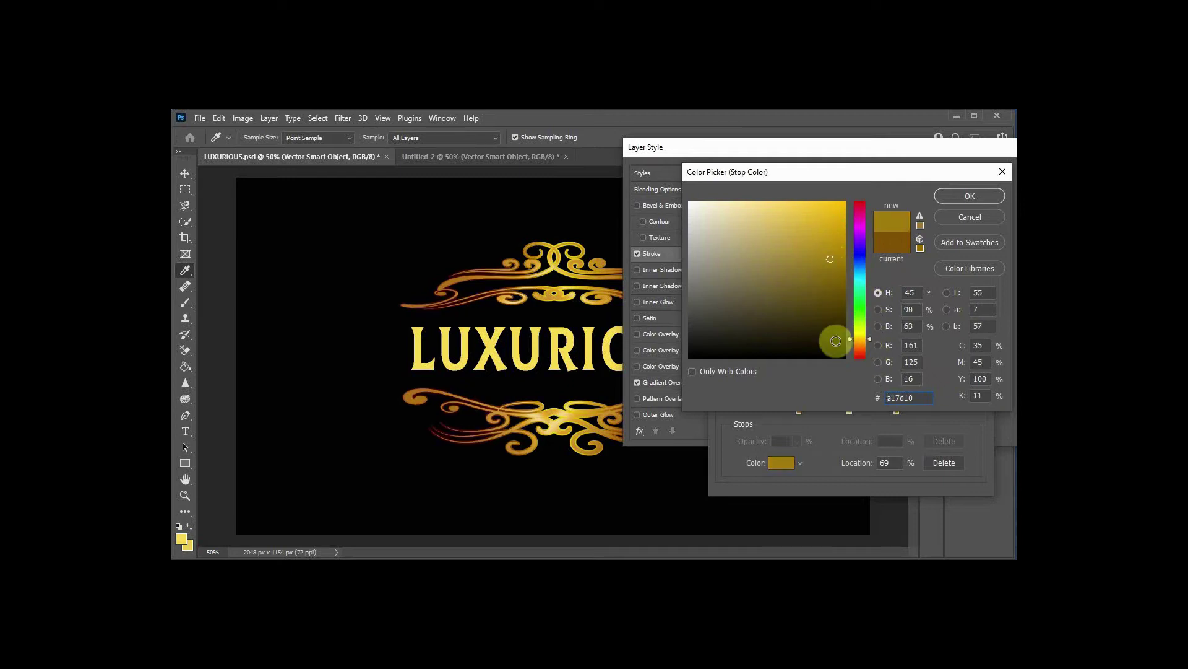
pyautogui.click(869, 337)
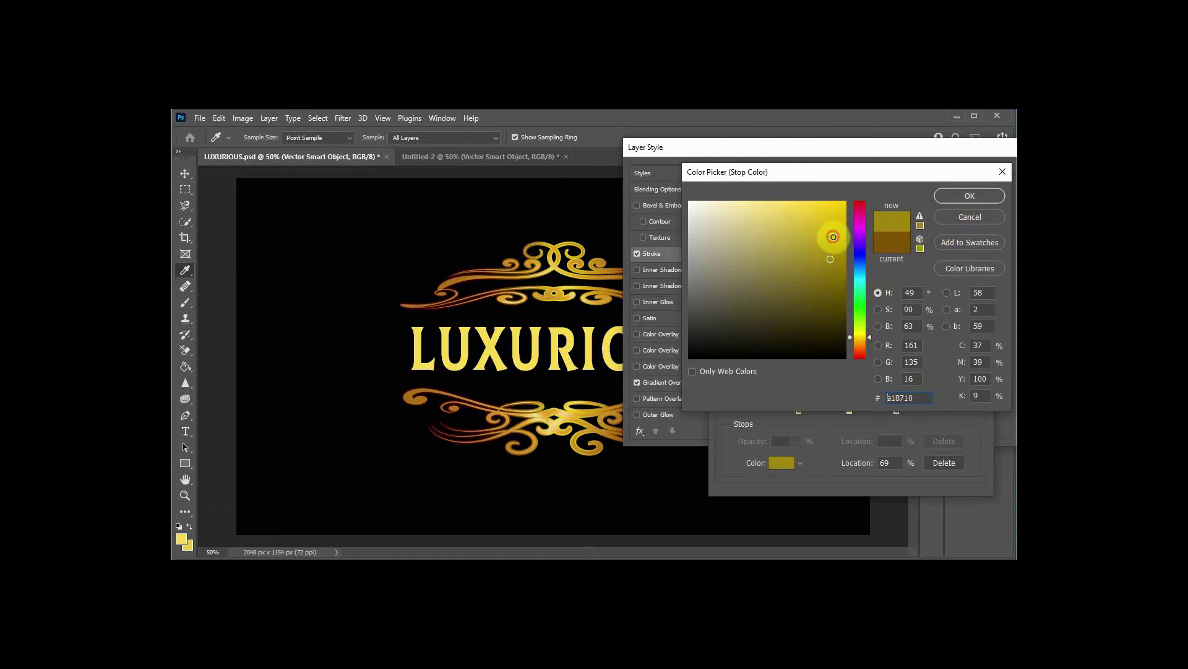
pyautogui.click(833, 237)
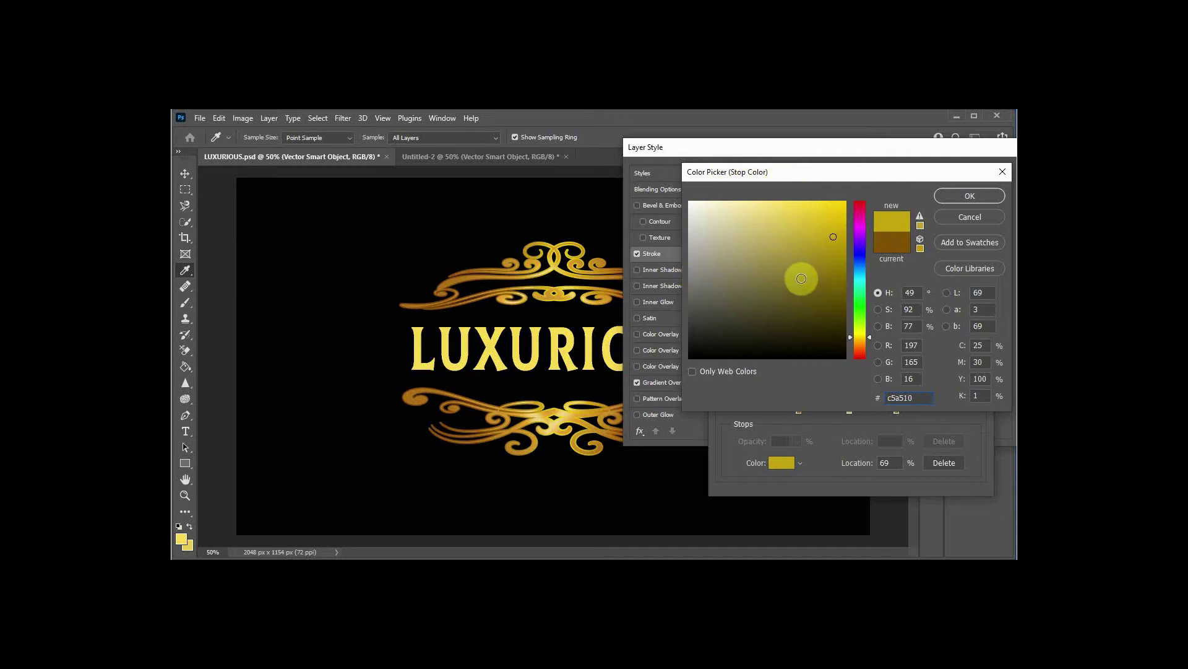
pyautogui.click(966, 197)
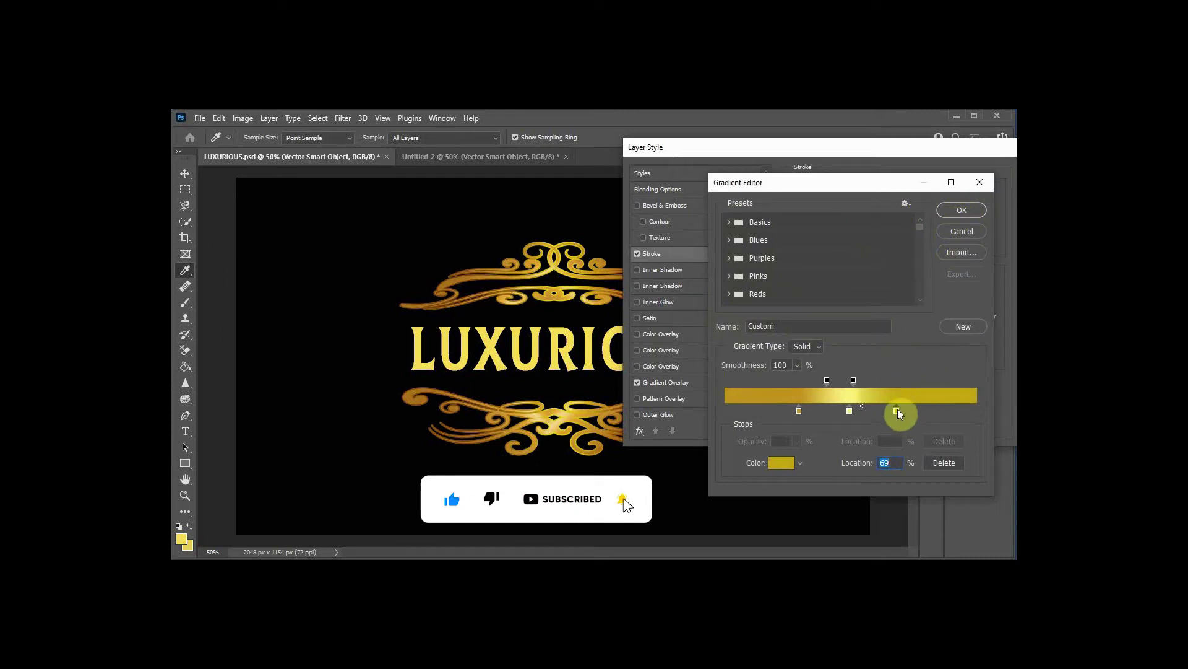
# Step: Move the stroke gradient's #c5a510 stop to 80%, its second opacity stop to 61% and its yellow stop to 57%, and apply the gradient
pyautogui.moveTo(897, 409); pyautogui.dragTo(926, 407)
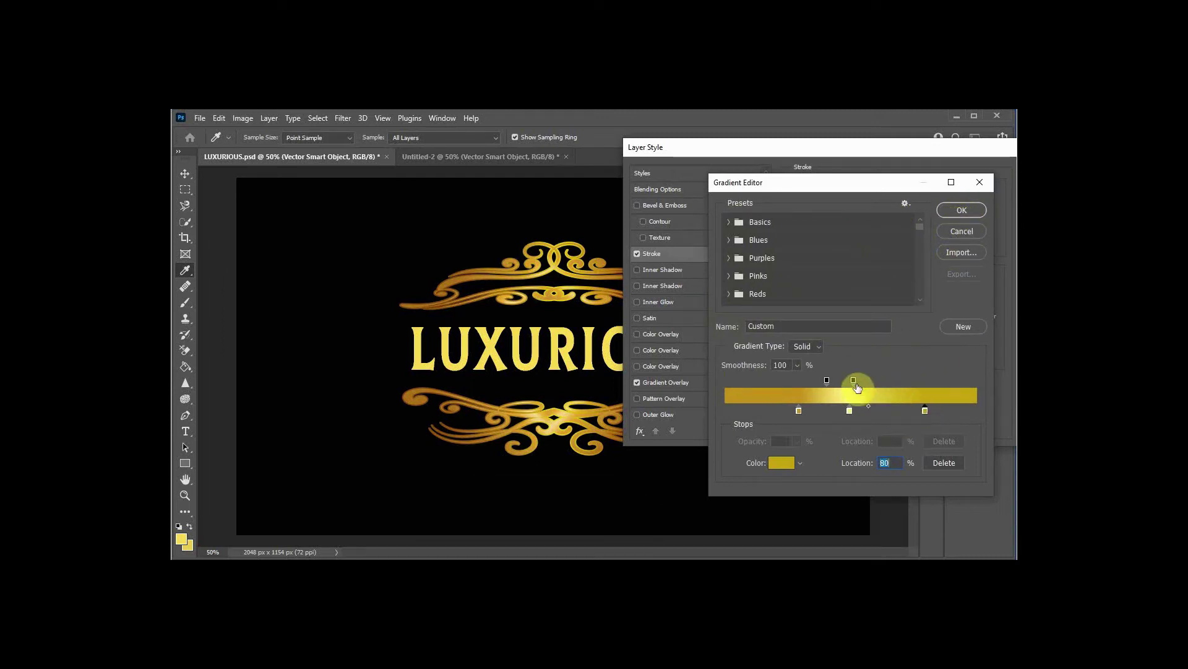
pyautogui.moveTo(854, 380); pyautogui.dragTo(879, 380)
pyautogui.click(827, 381)
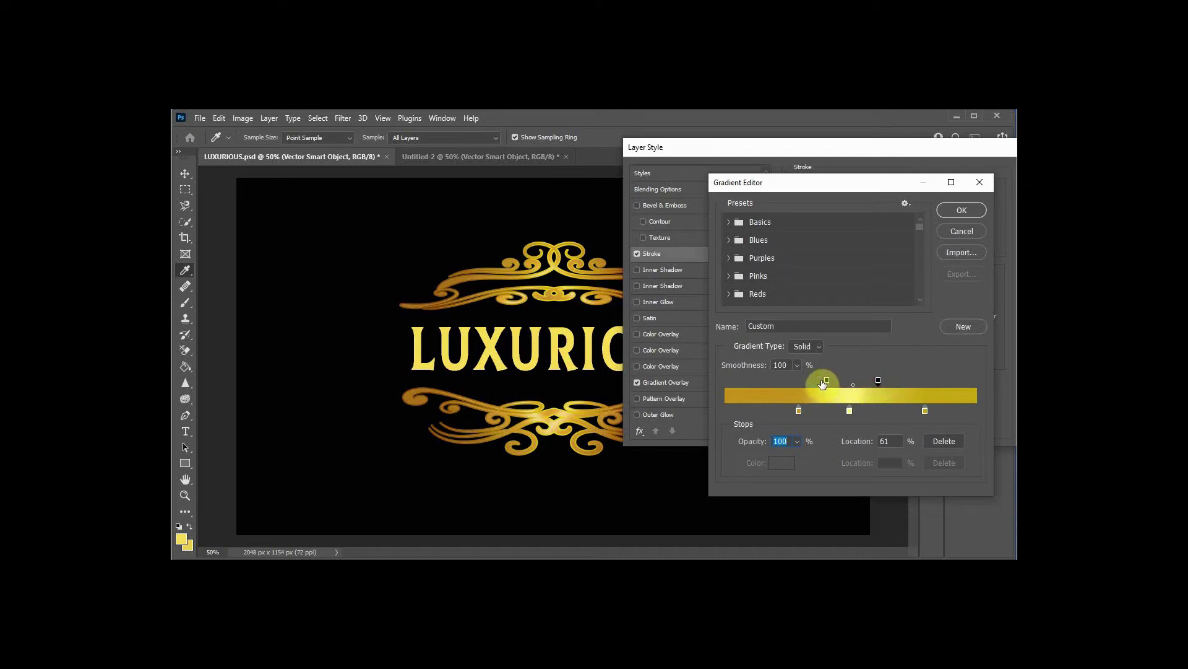
pyautogui.moveTo(850, 410); pyautogui.dragTo(868, 410)
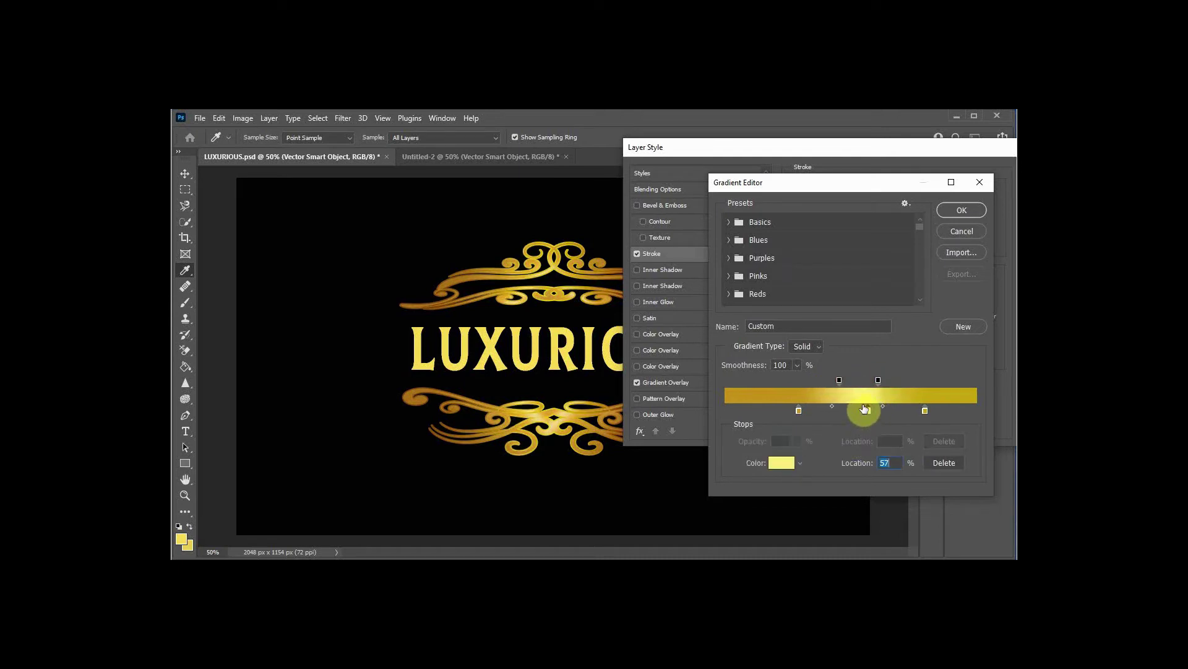
pyautogui.click(962, 211)
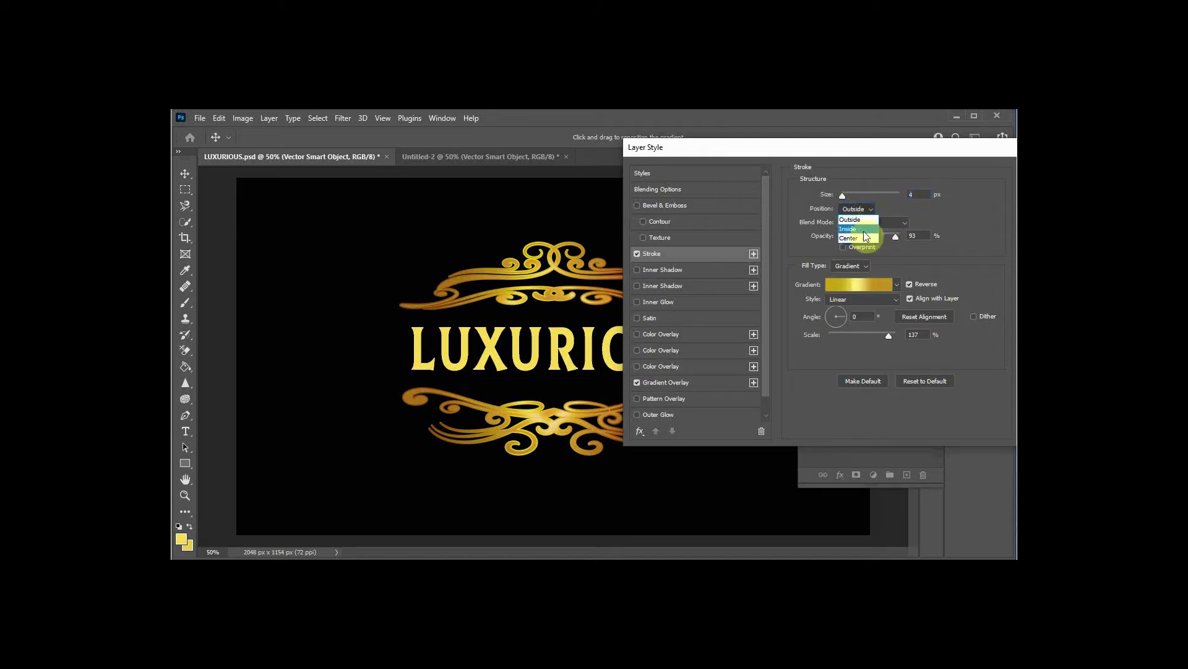
# Step: Set the stroke position to Center and, after trying Multiply, its blend mode to Screen
pyautogui.click(863, 239)
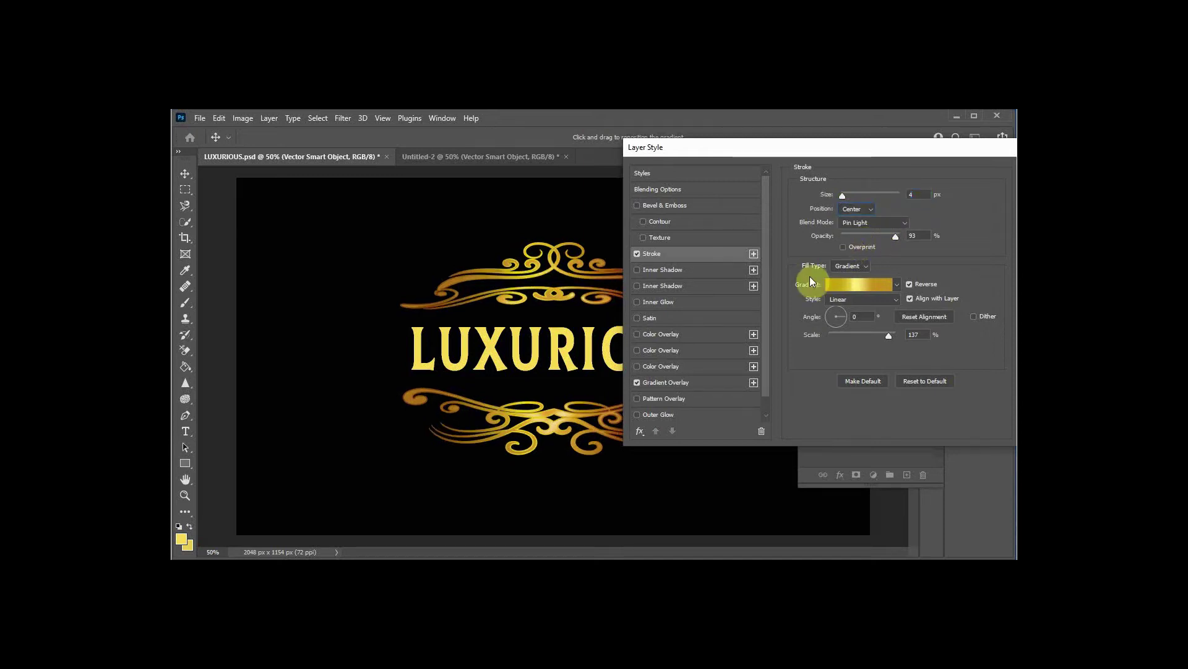
pyautogui.click(901, 222)
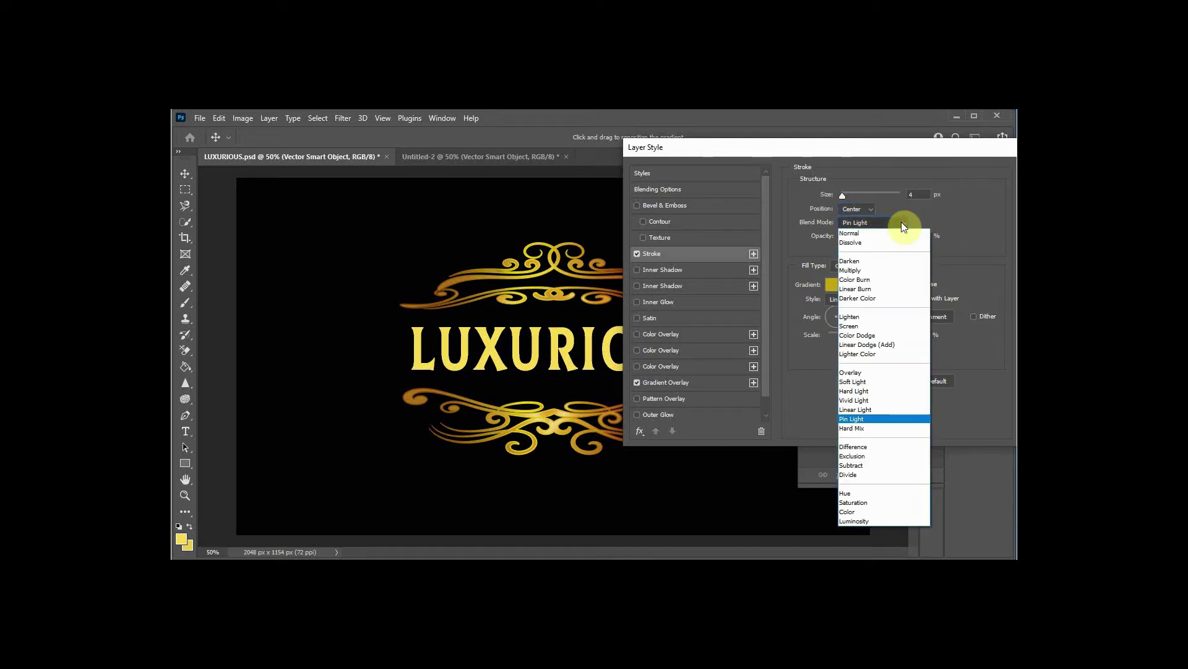
pyautogui.click(876, 268)
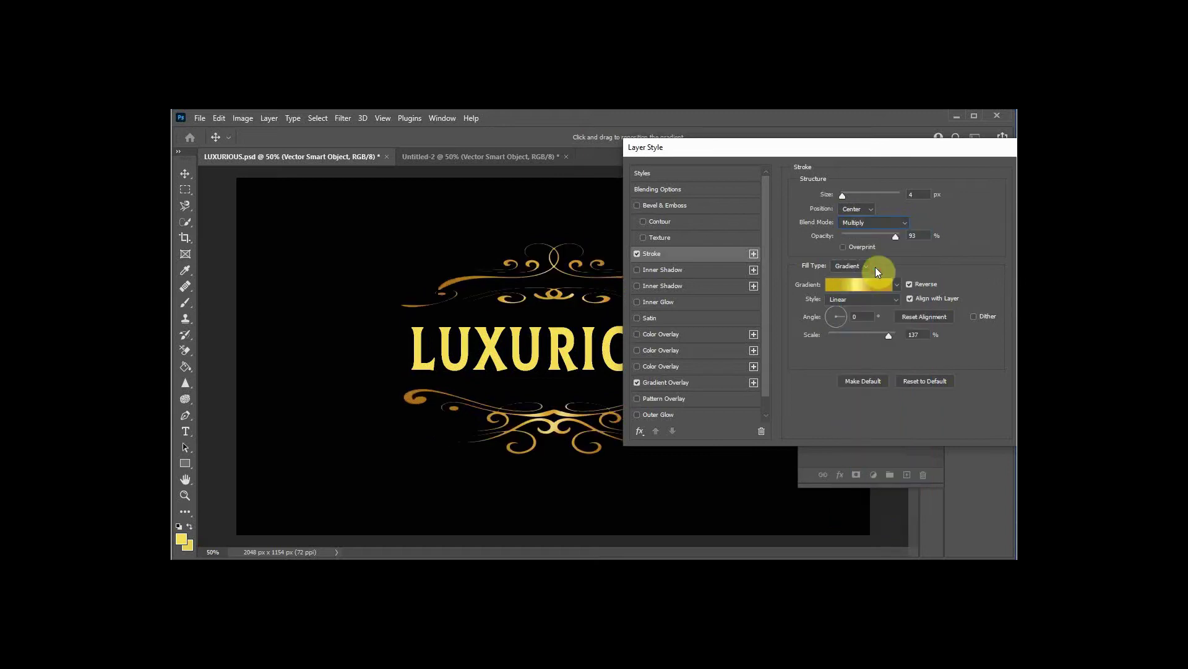
pyautogui.click(868, 224)
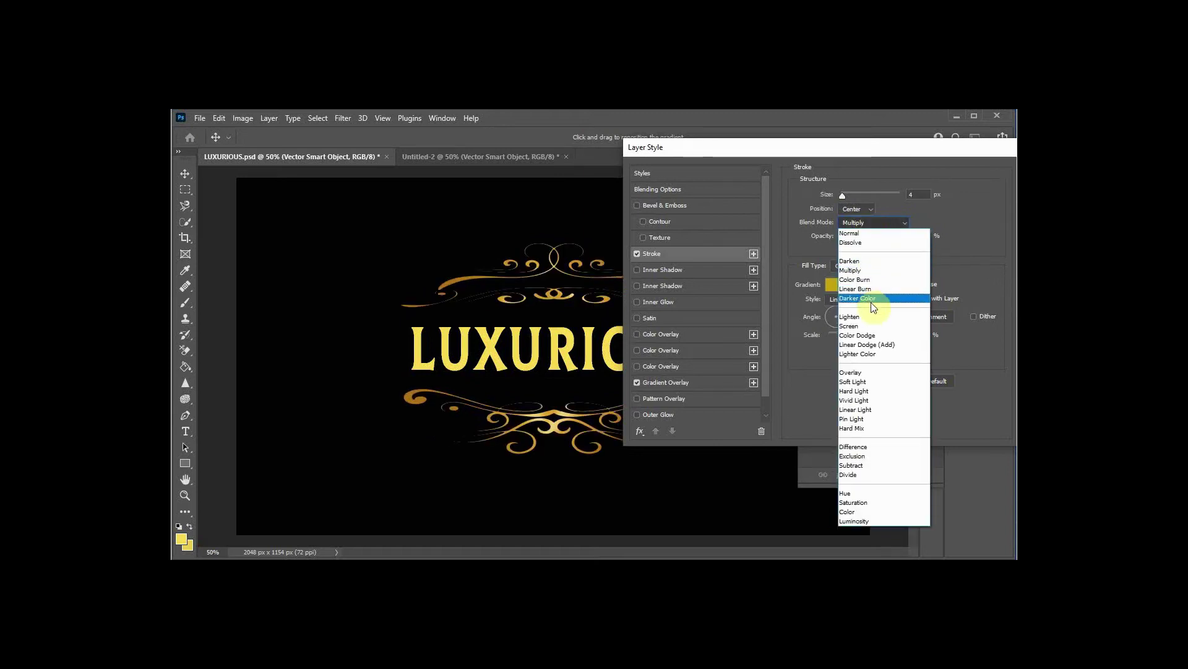
pyautogui.click(866, 323)
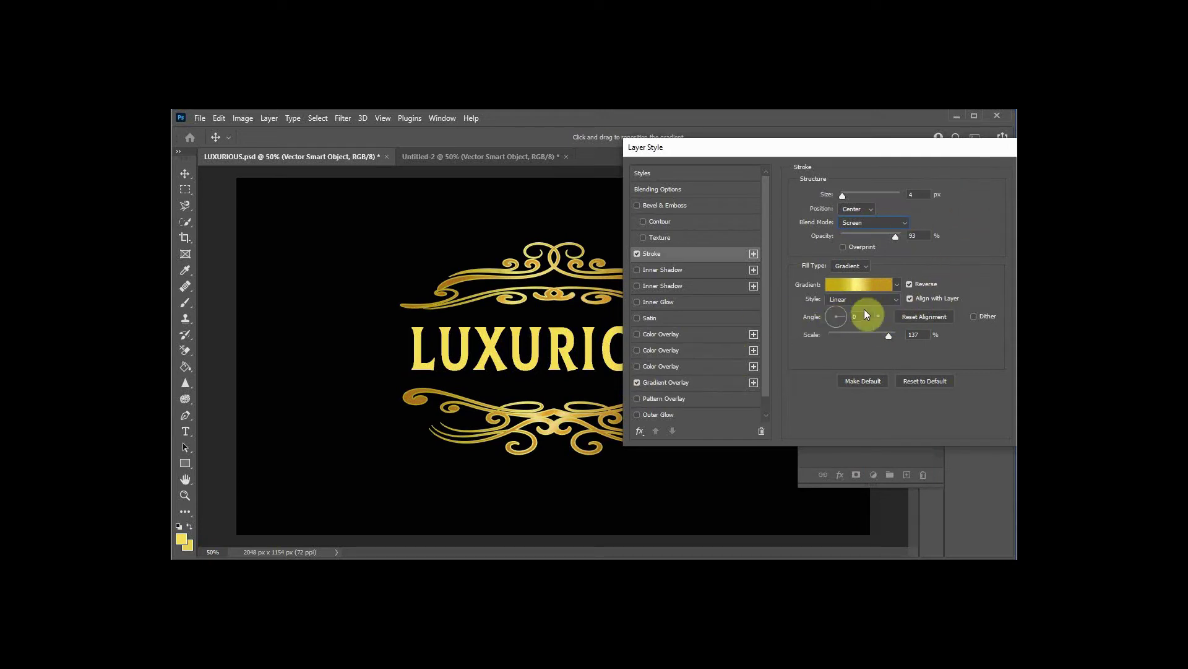
# Step: Set the stroke gradient's scale to 63% and the stroke opacity to 79%
pyautogui.moveTo(909, 150); pyautogui.dragTo(802, 161)
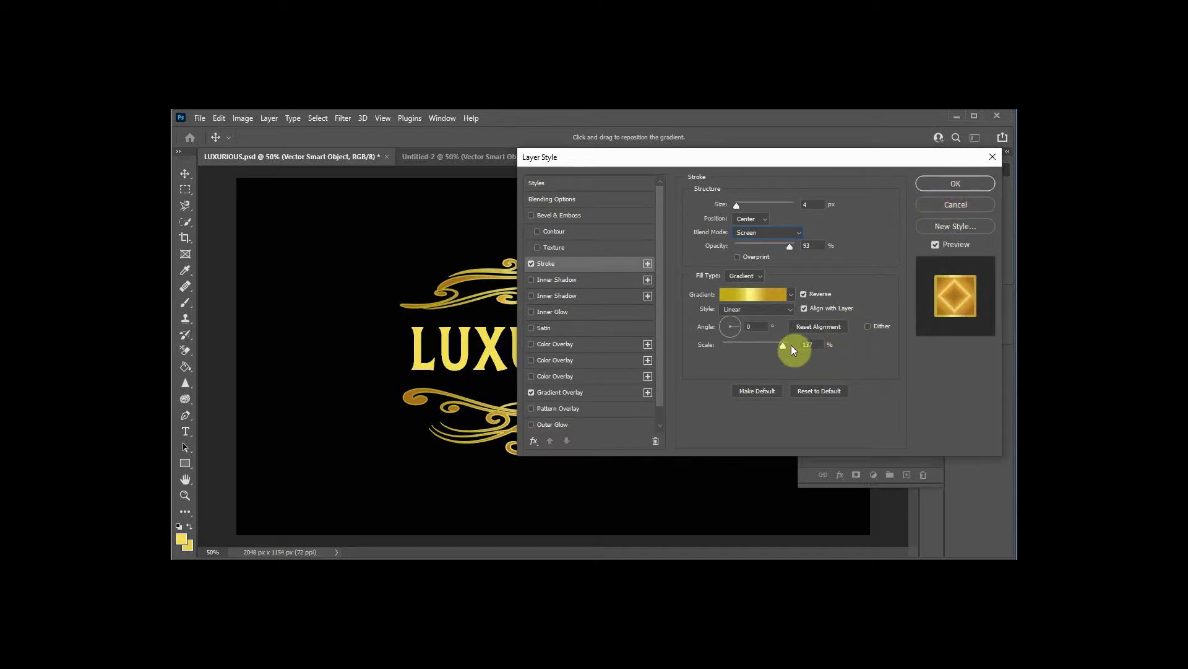
pyautogui.moveTo(768, 344); pyautogui.dragTo(745, 345)
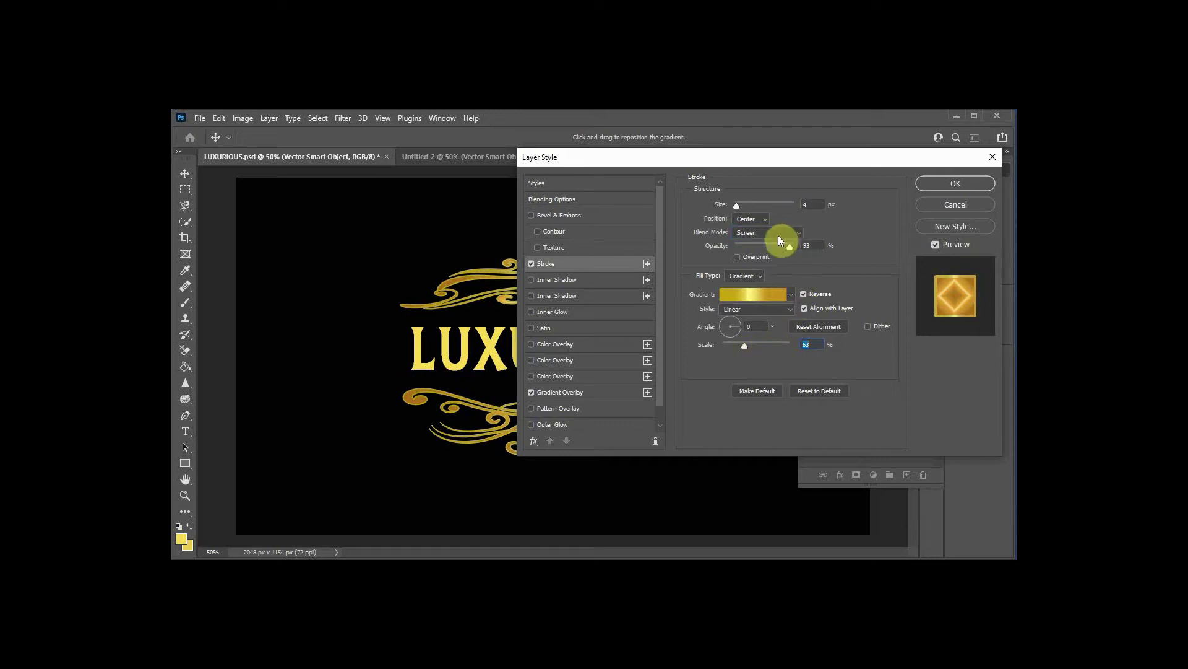
pyautogui.moveTo(794, 245); pyautogui.dragTo(775, 249)
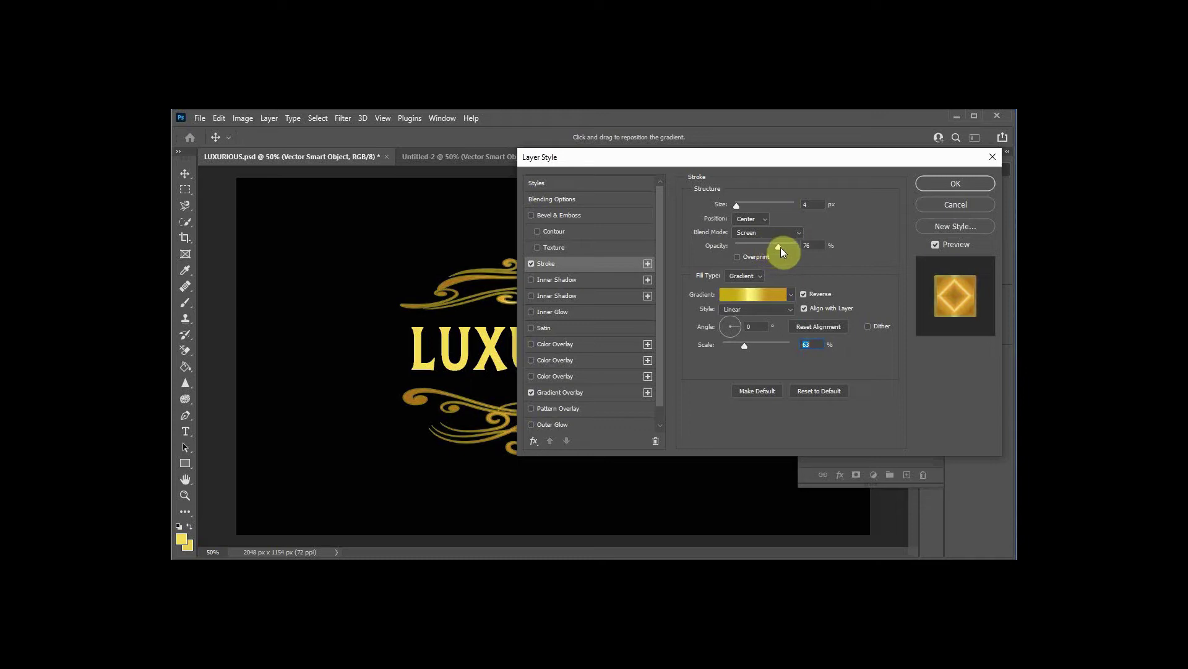
pyautogui.moveTo(782, 247); pyautogui.dragTo(783, 246)
# Step: Try the Lighter Color, Hard Light and Pin Light blend modes on the flourish's stroke
pyautogui.moveTo(774, 163); pyautogui.dragTo(819, 161)
pyautogui.click(818, 235)
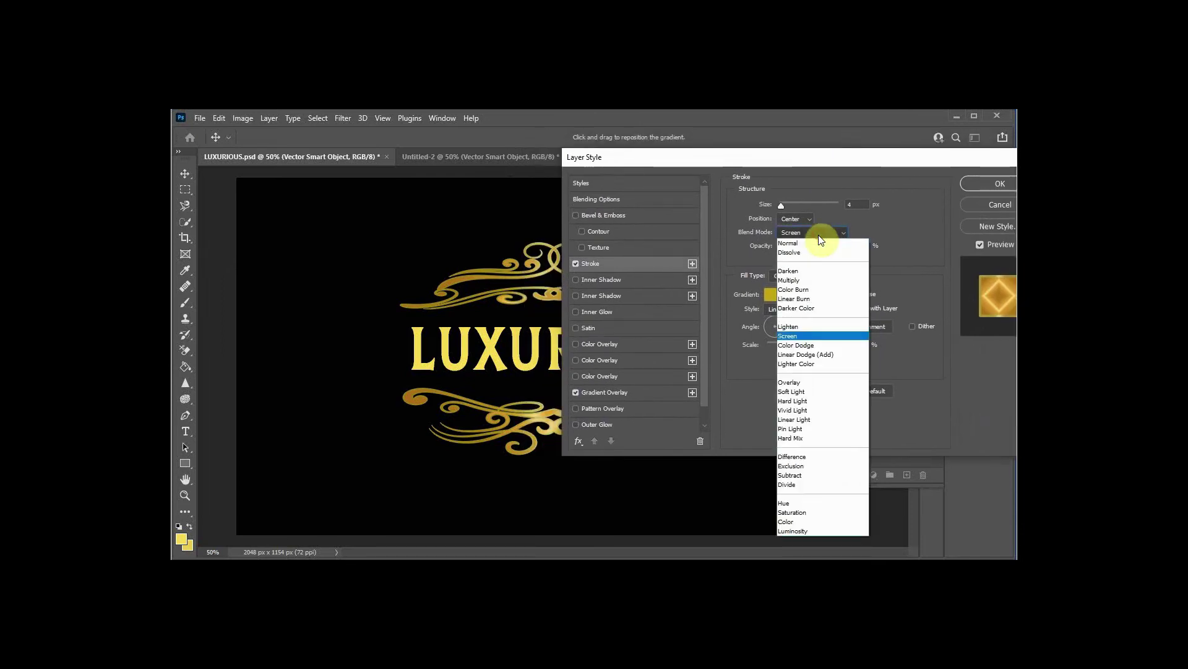
pyautogui.click(806, 368)
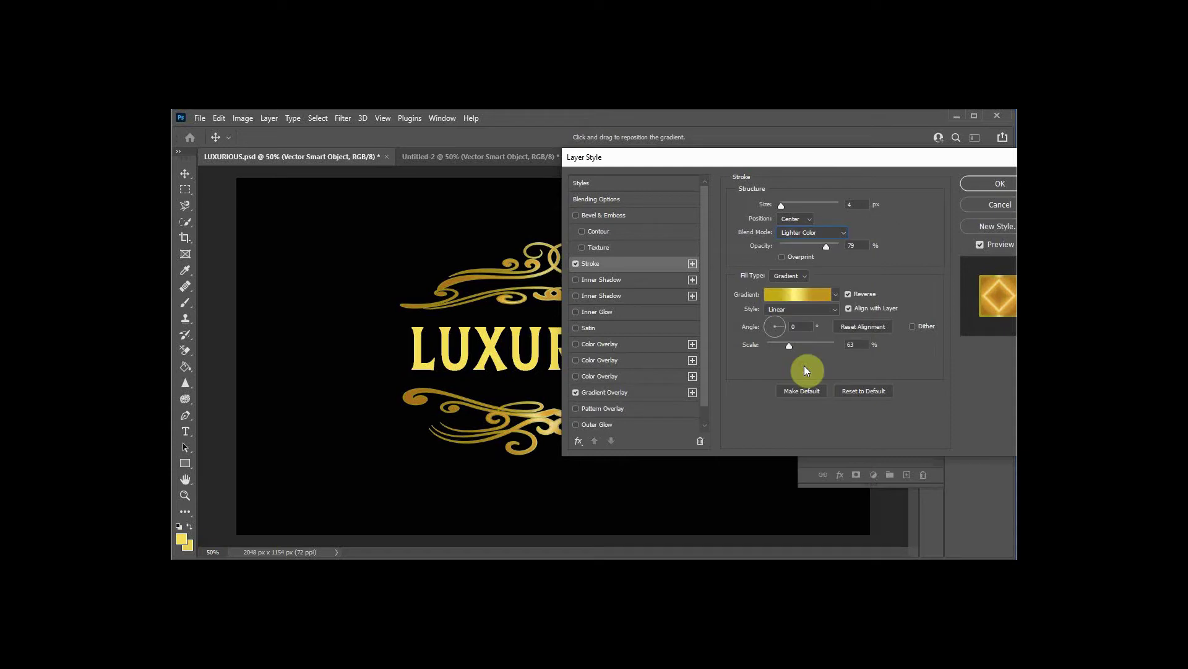
pyautogui.click(808, 236)
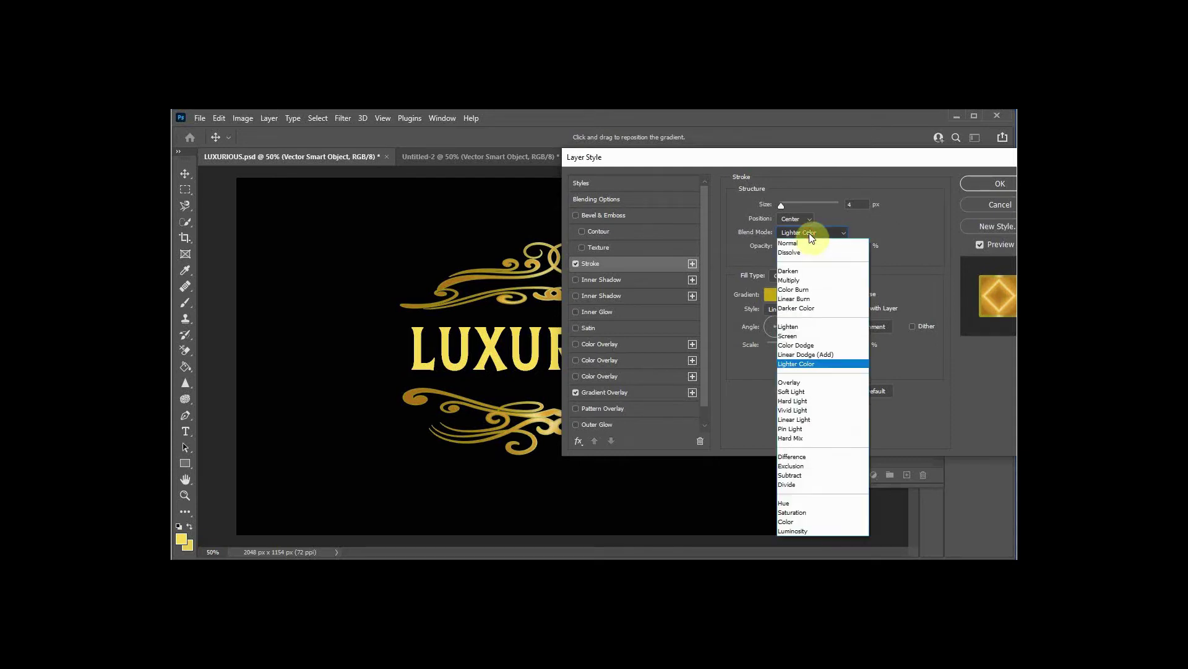
pyautogui.click(801, 401)
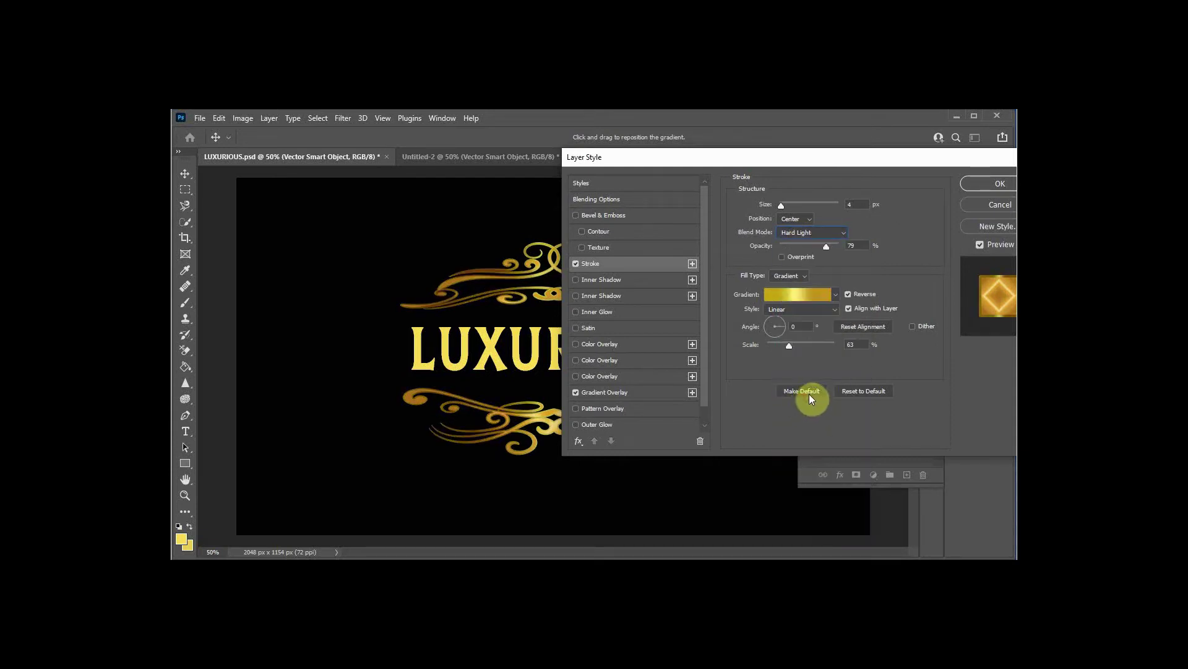
pyautogui.click(809, 234)
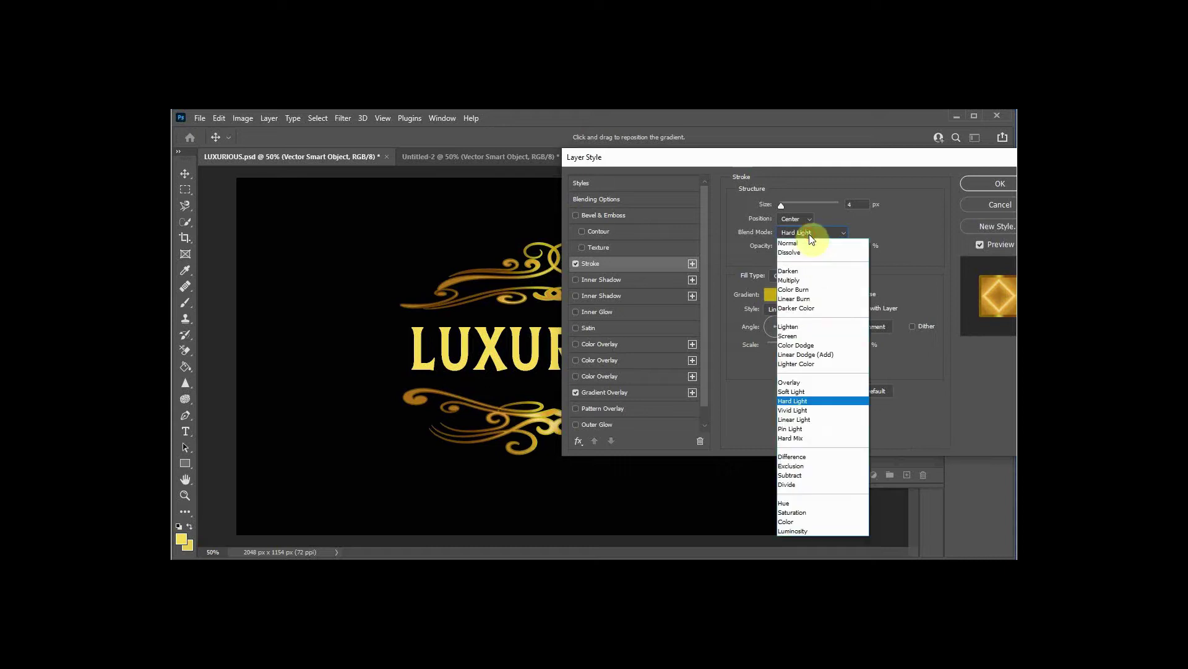
pyautogui.click(803, 429)
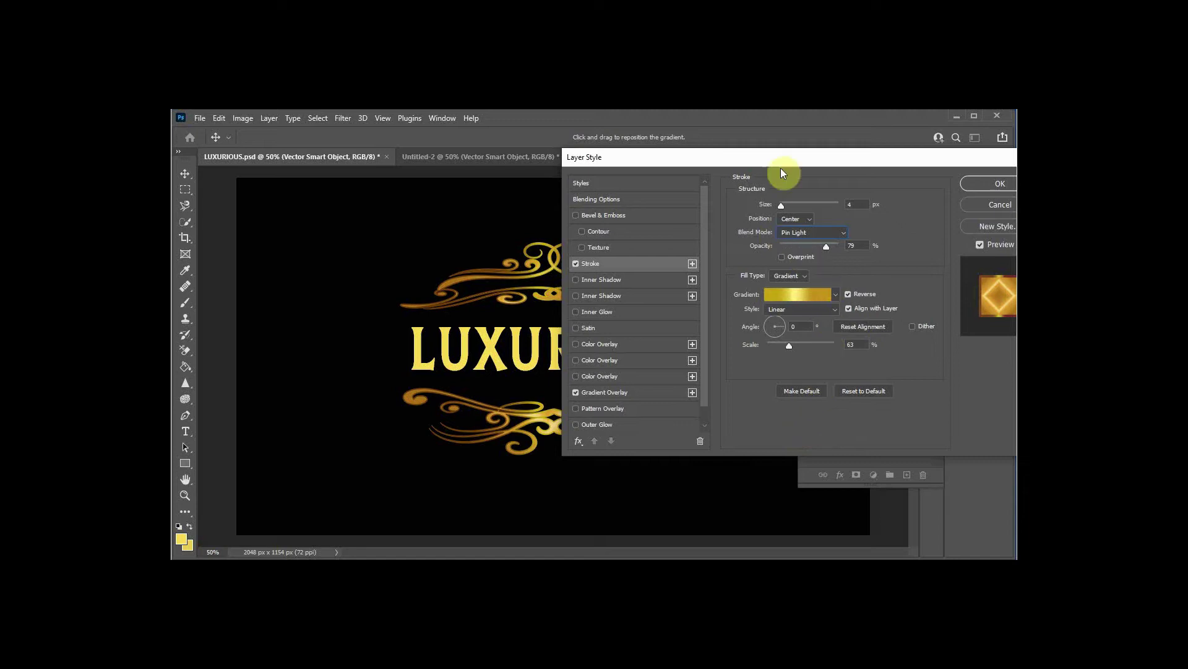
pyautogui.moveTo(781, 157); pyautogui.dragTo(900, 163)
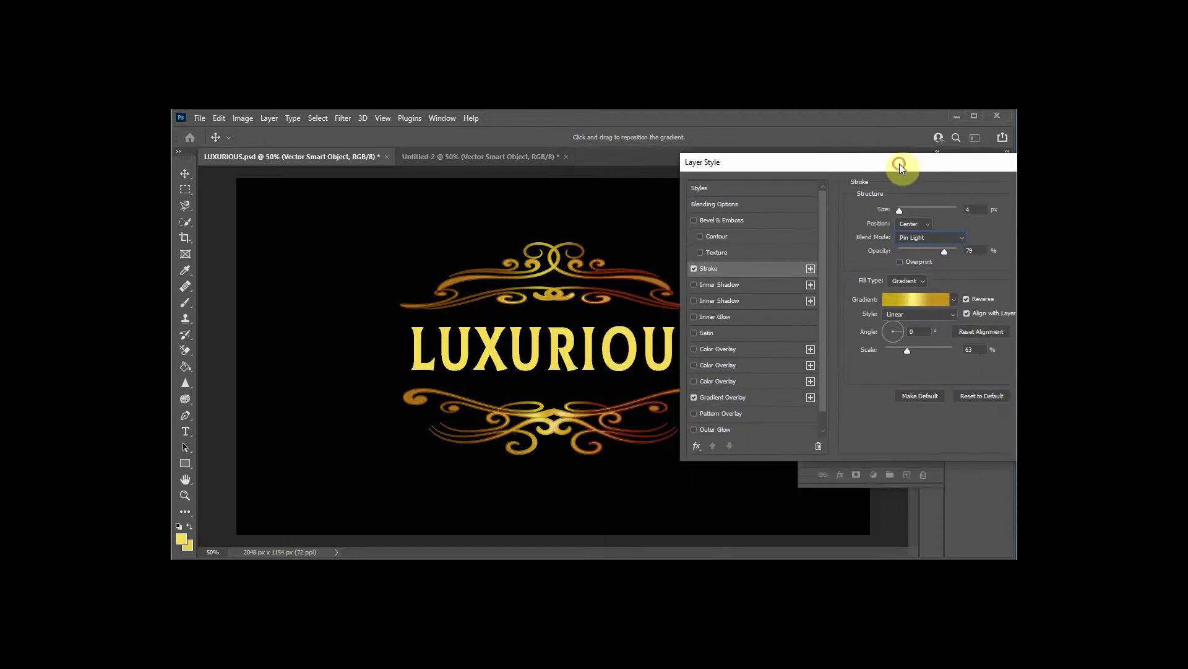
# Step: Set the stroke's blend mode to Screen and apply the layer style to the flourish
pyautogui.click(963, 238)
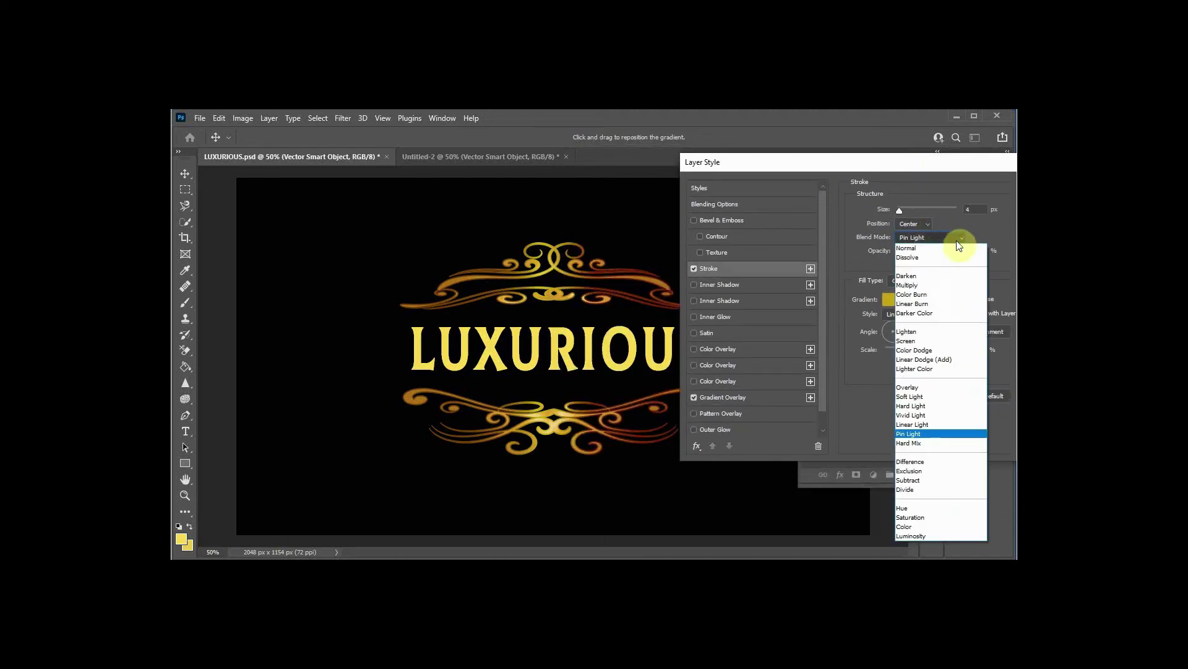
pyautogui.click(922, 340)
pyautogui.moveTo(905, 166); pyautogui.dragTo(881, 184)
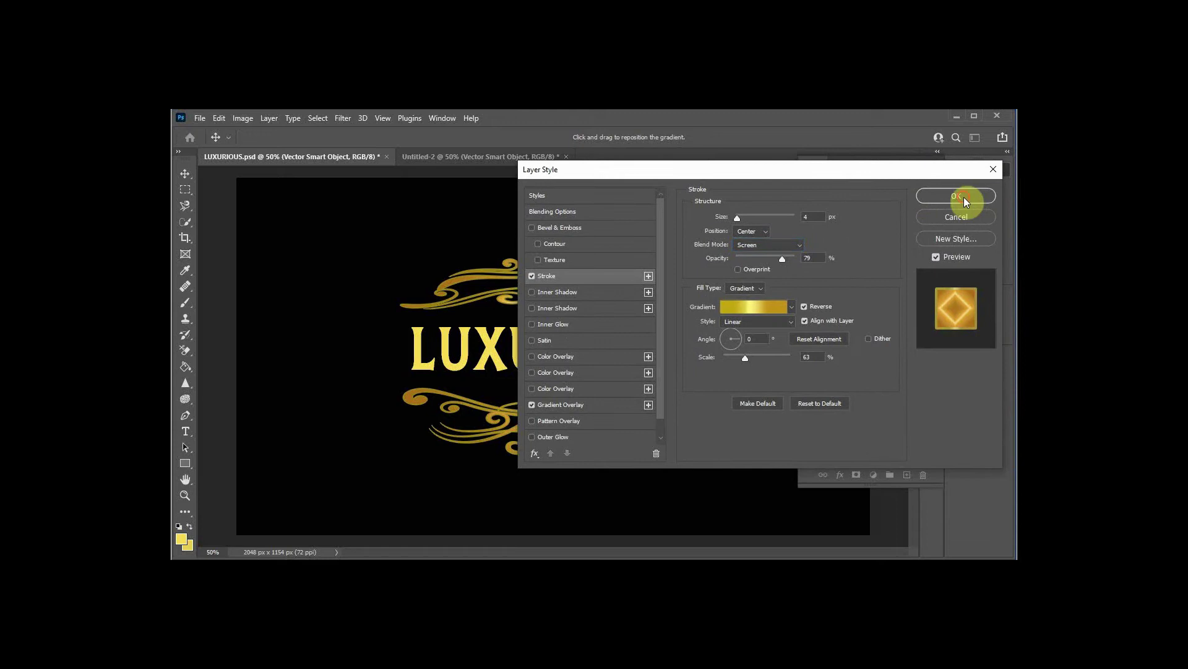
pyautogui.click(957, 196)
pyautogui.click(751, 348)
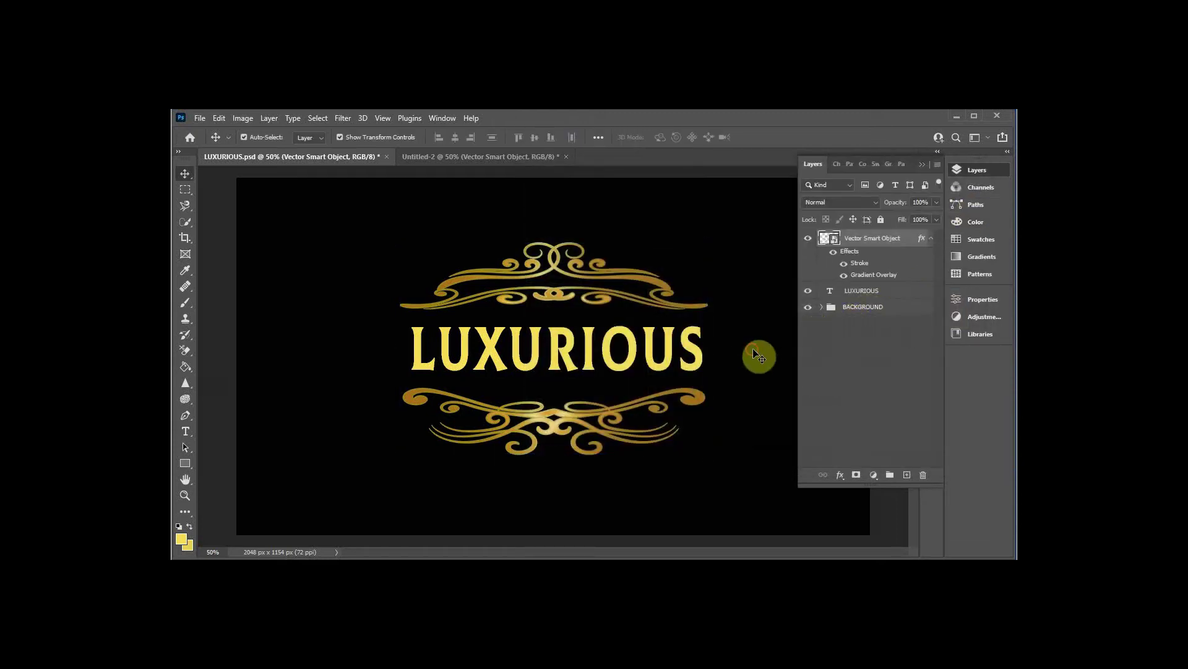
# Step: Add a Gradient Overlay effect to the LUXURIOUS text layer and open its gradient for editing
pyautogui.click(595, 366)
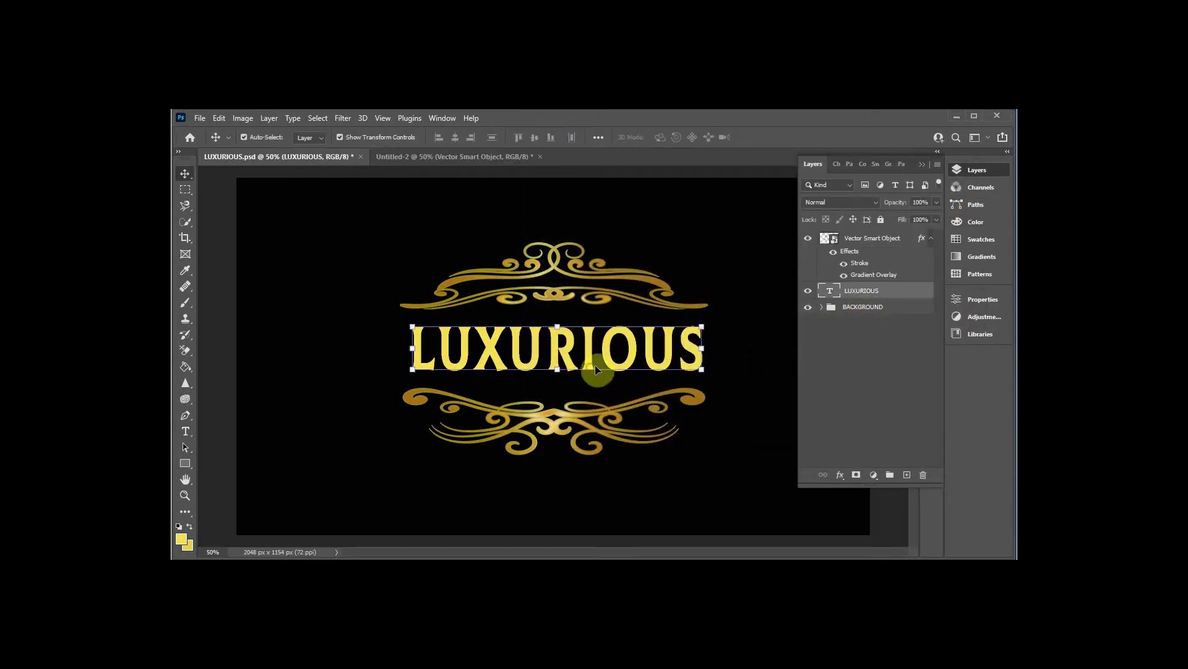
pyautogui.click(840, 475)
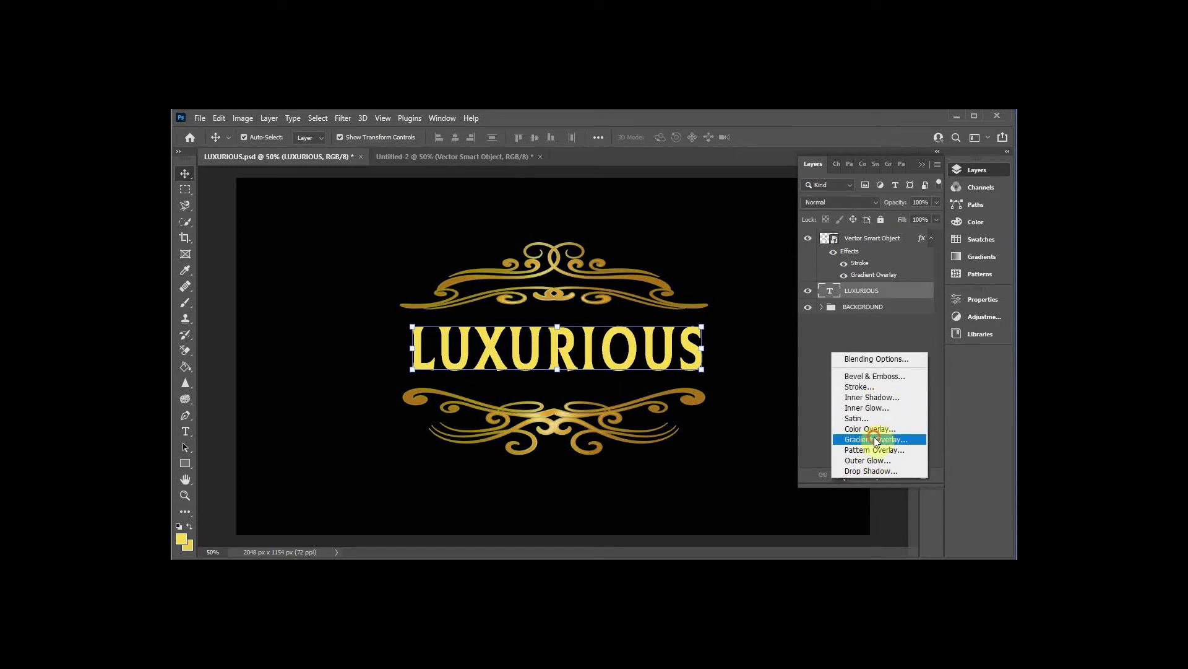
pyautogui.click(881, 438)
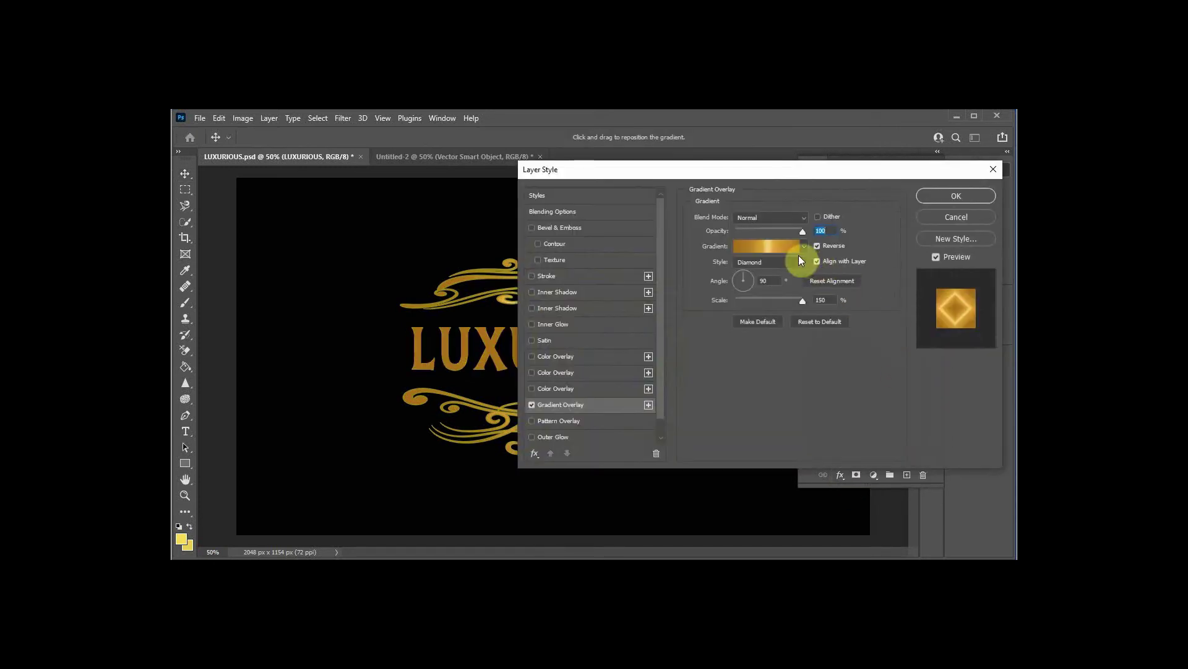
pyautogui.click(778, 248)
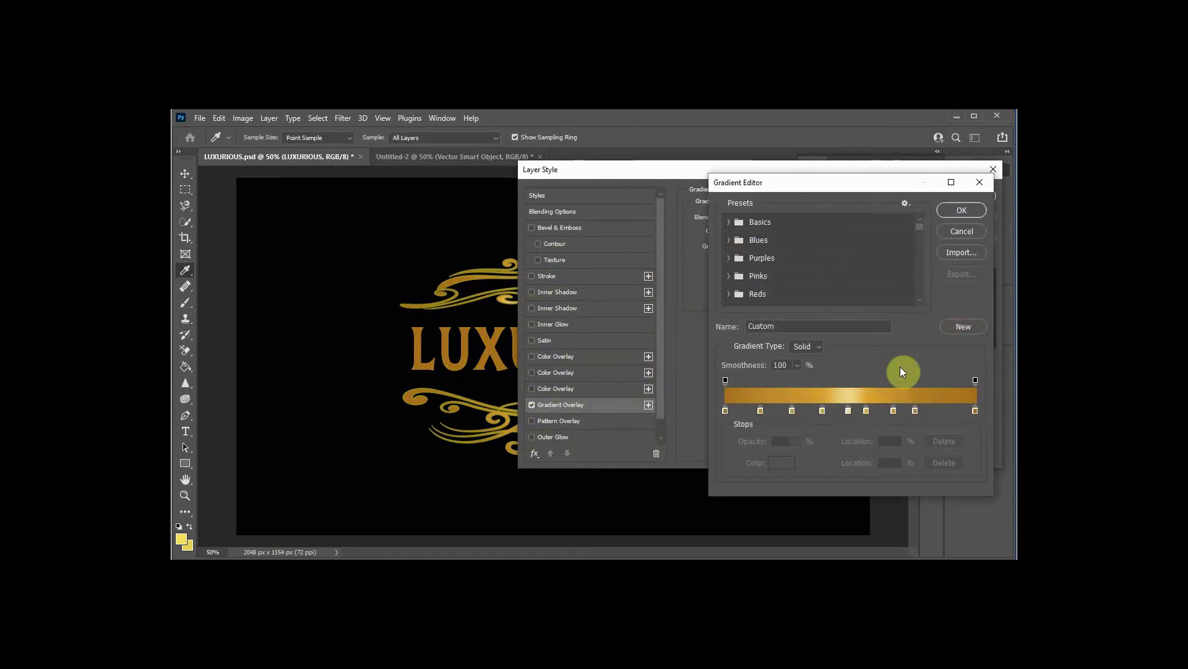
# Step: Try several Custom gold presets around the GOLD GRADIENT group as the text's overlay gradient
pyautogui.scroll(-5, 788, 285)
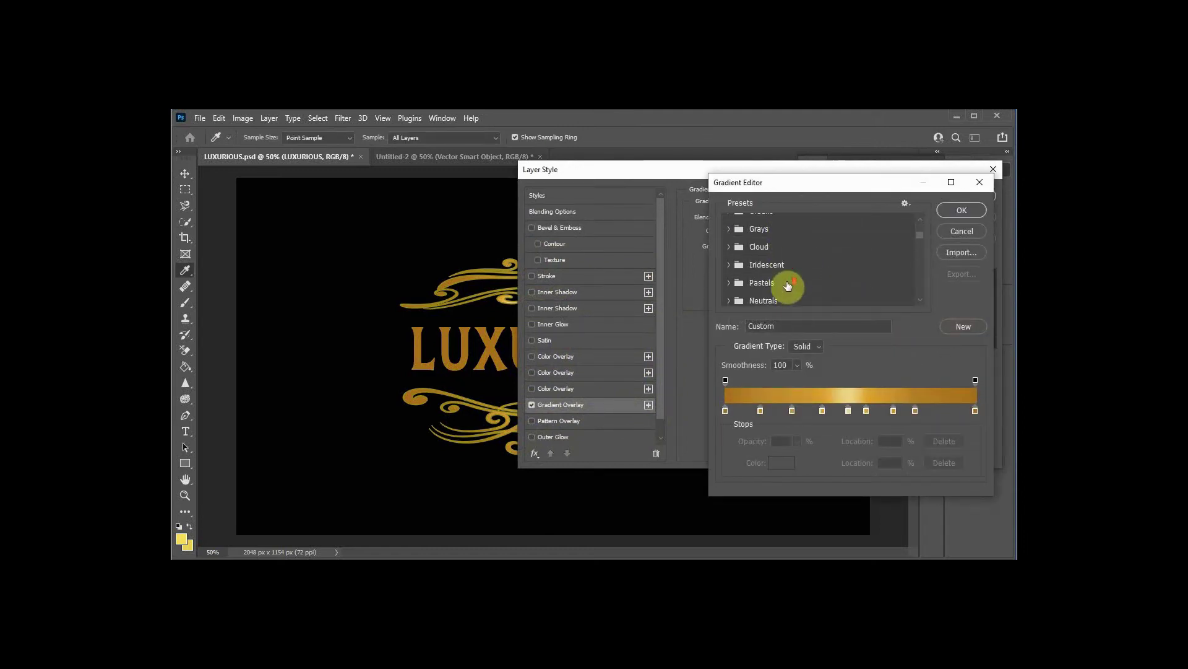
pyautogui.scroll(-10, 786, 286)
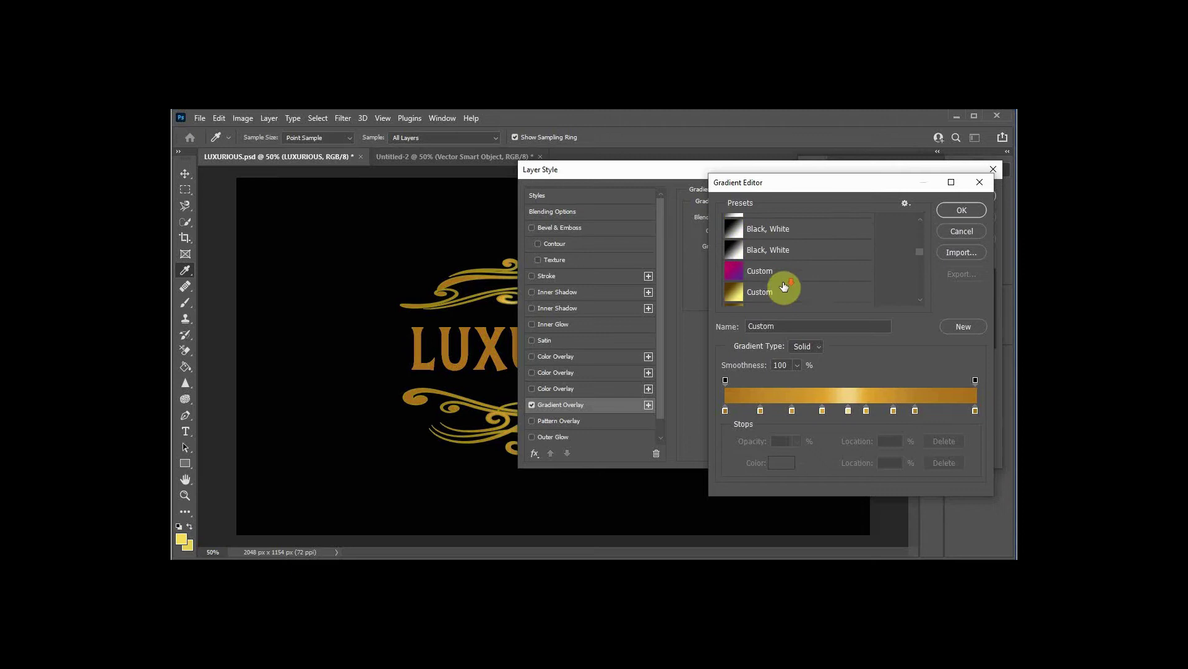
pyautogui.scroll(-2, 782, 286)
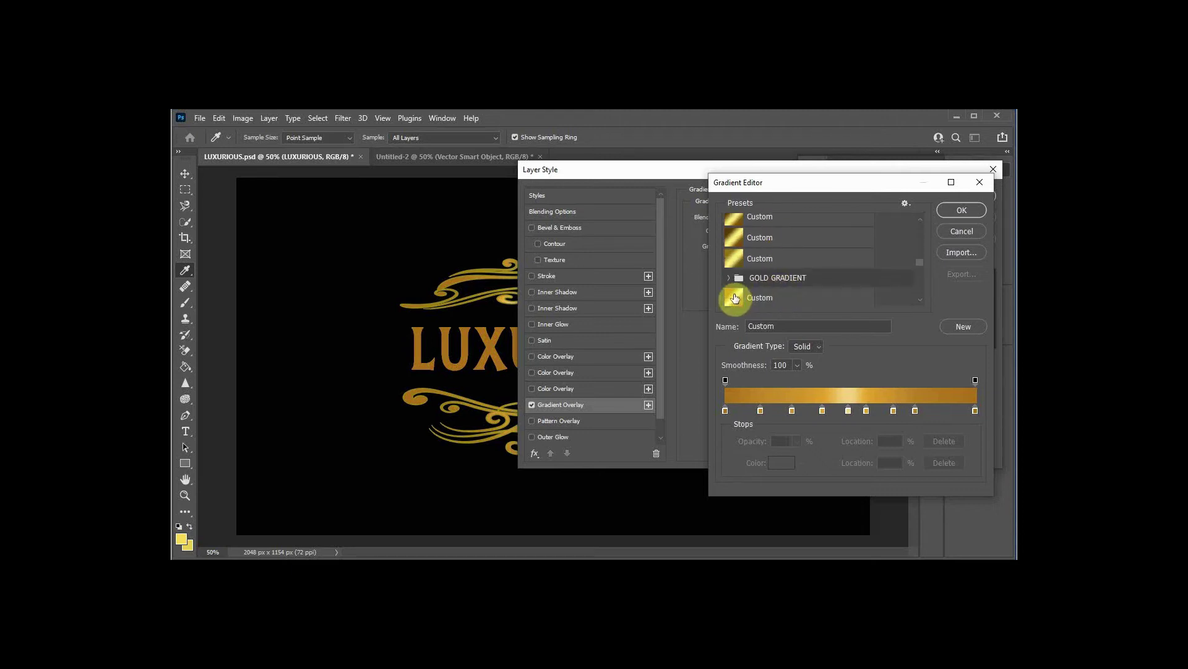
pyautogui.click(758, 296)
pyautogui.scroll(-4, 760, 295)
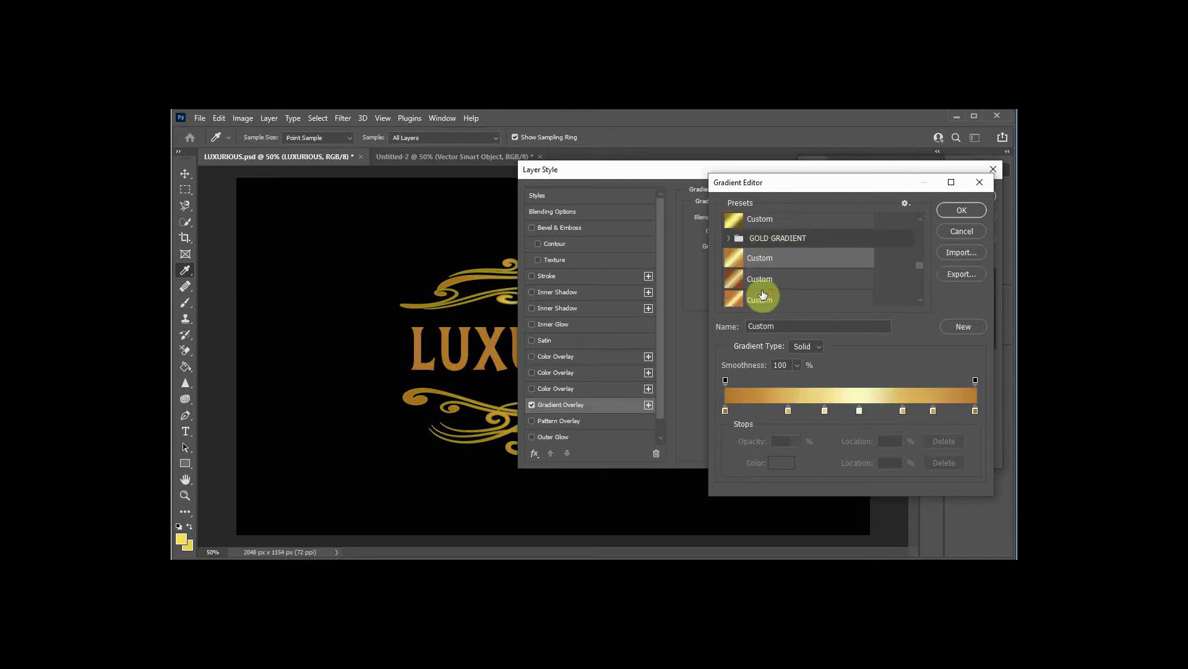
pyautogui.click(746, 260)
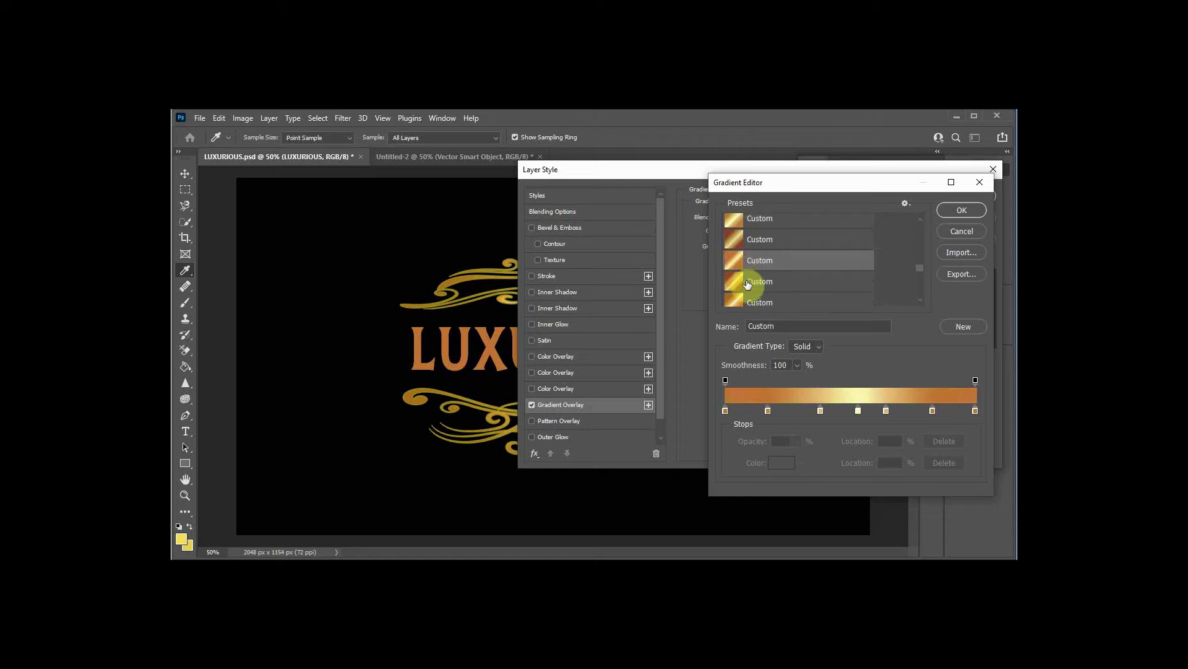
pyautogui.click(735, 286)
pyautogui.click(736, 301)
pyautogui.scroll(-3, 761, 293)
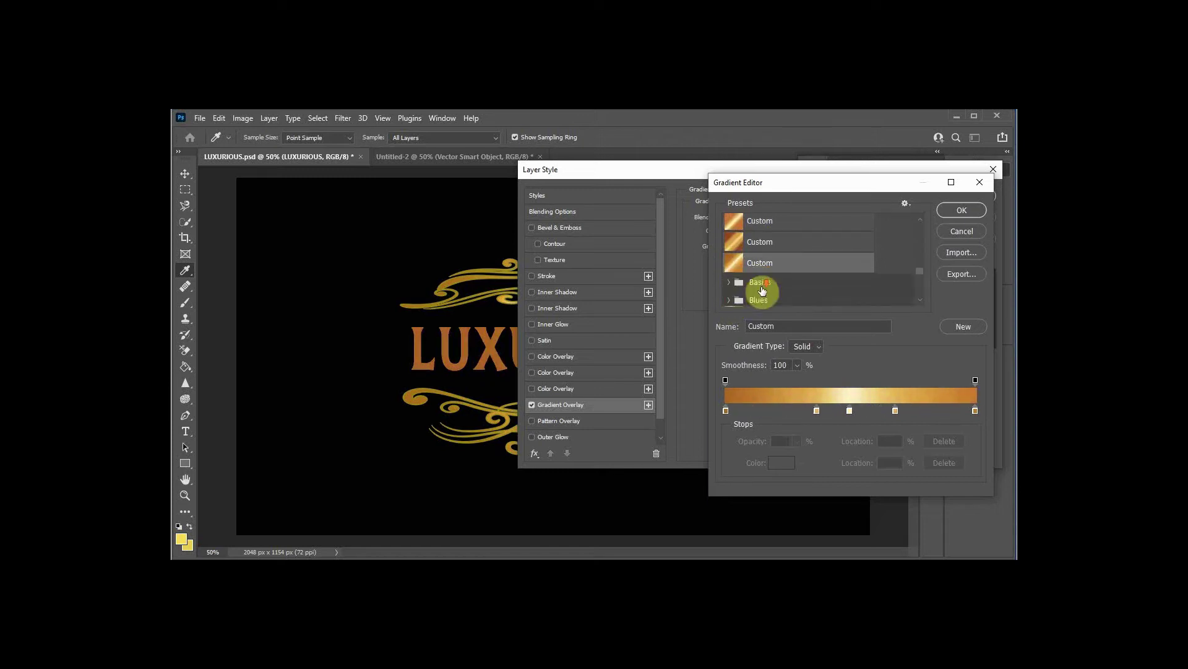
# Step: Compare the gold Custom presets below the Neutrals group and apply the one after the dark blue preset as the overlay gradient
pyautogui.scroll(-3, 755, 292)
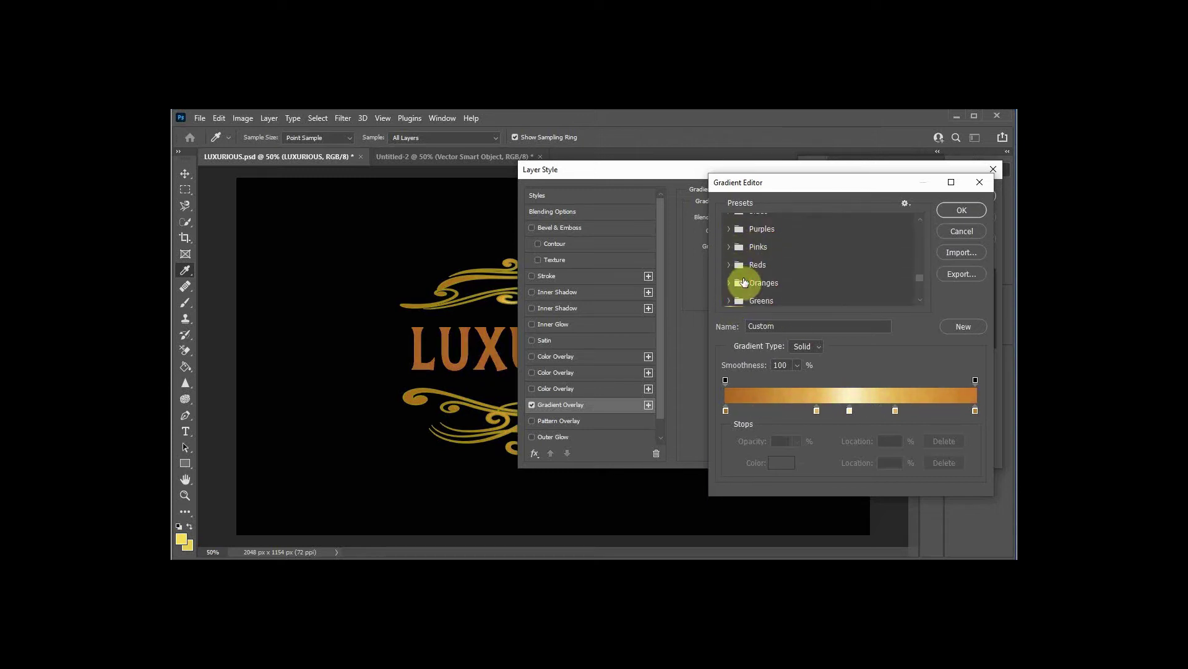
pyautogui.scroll(-5, 747, 293)
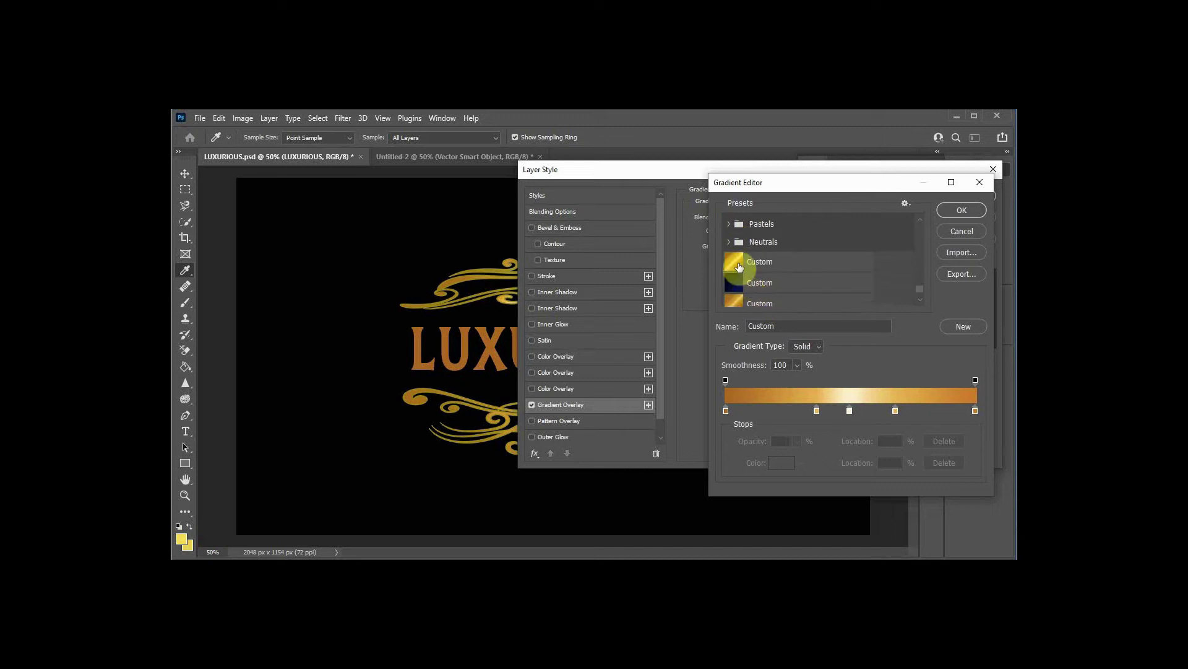
pyautogui.click(734, 259)
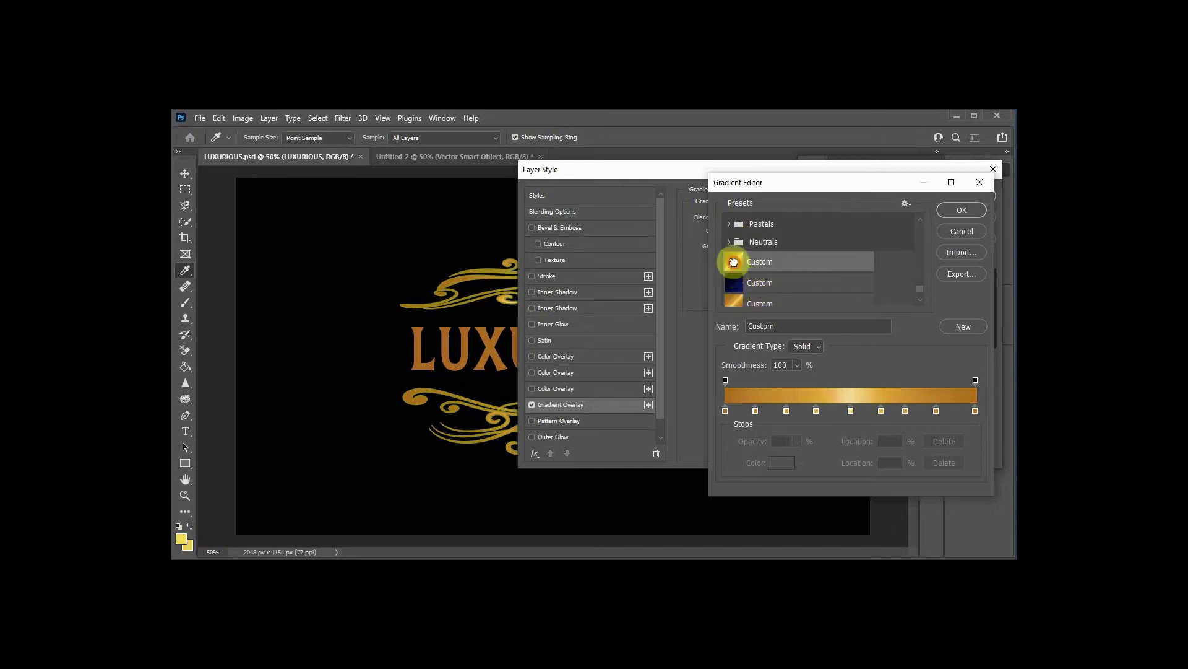
pyautogui.click(739, 304)
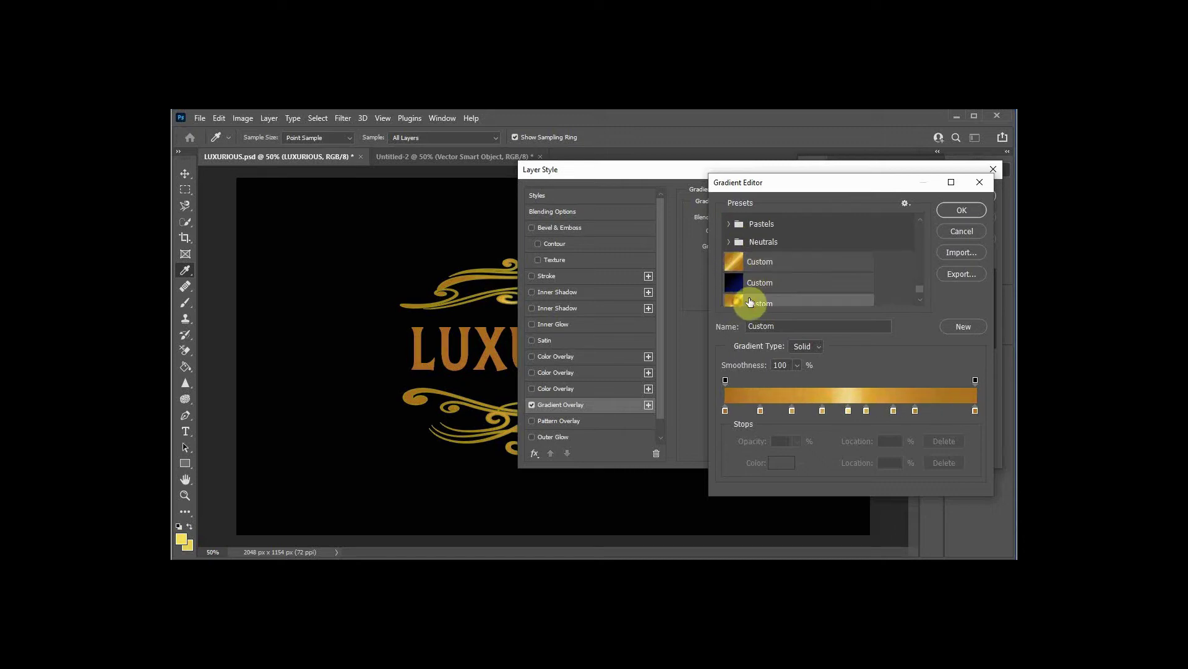
pyautogui.click(953, 210)
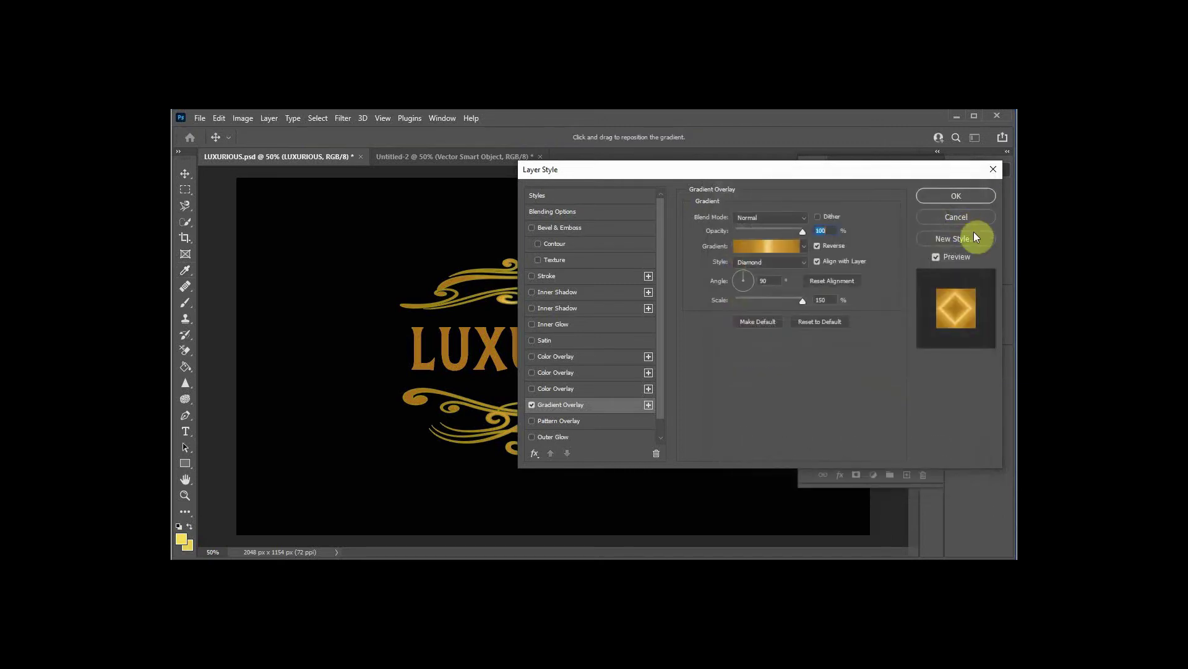
# Step: Set the text's gradient overlay to the Linear style and Dissolve blend mode, and apply the layer style
pyautogui.click(798, 263)
pyautogui.click(768, 272)
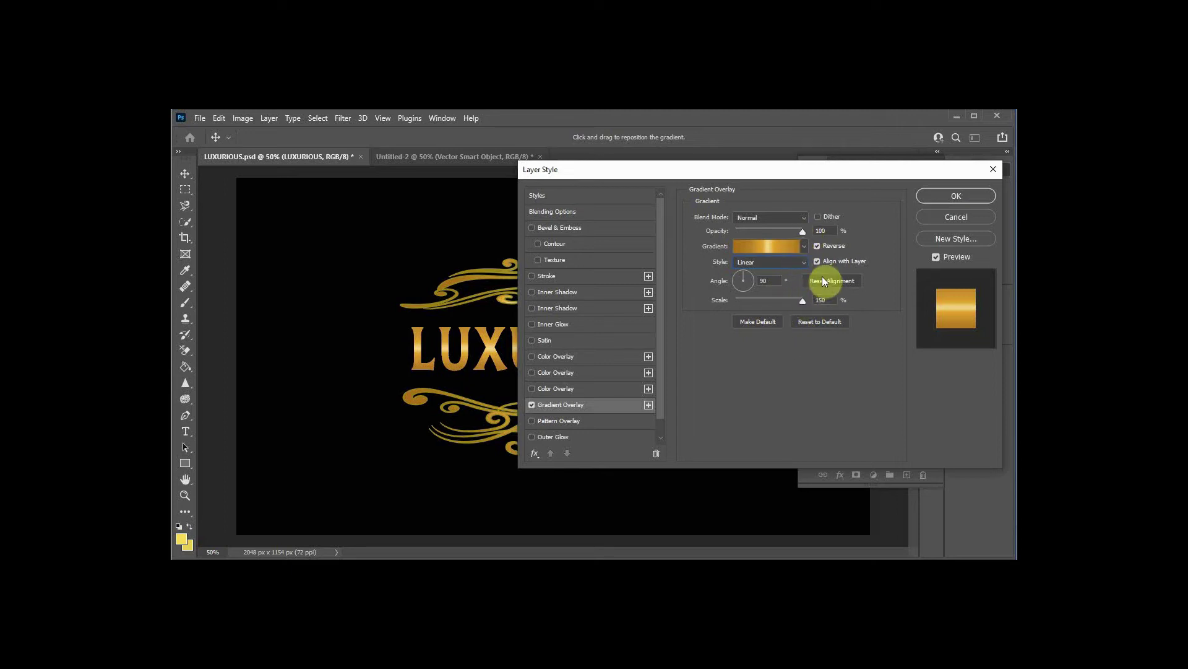
pyautogui.moveTo(803, 231)
pyautogui.mouseDown()
pyautogui.moveTo(772, 239)
pyautogui.moveTo(797, 232)
pyautogui.mouseUp()
pyautogui.click(804, 218)
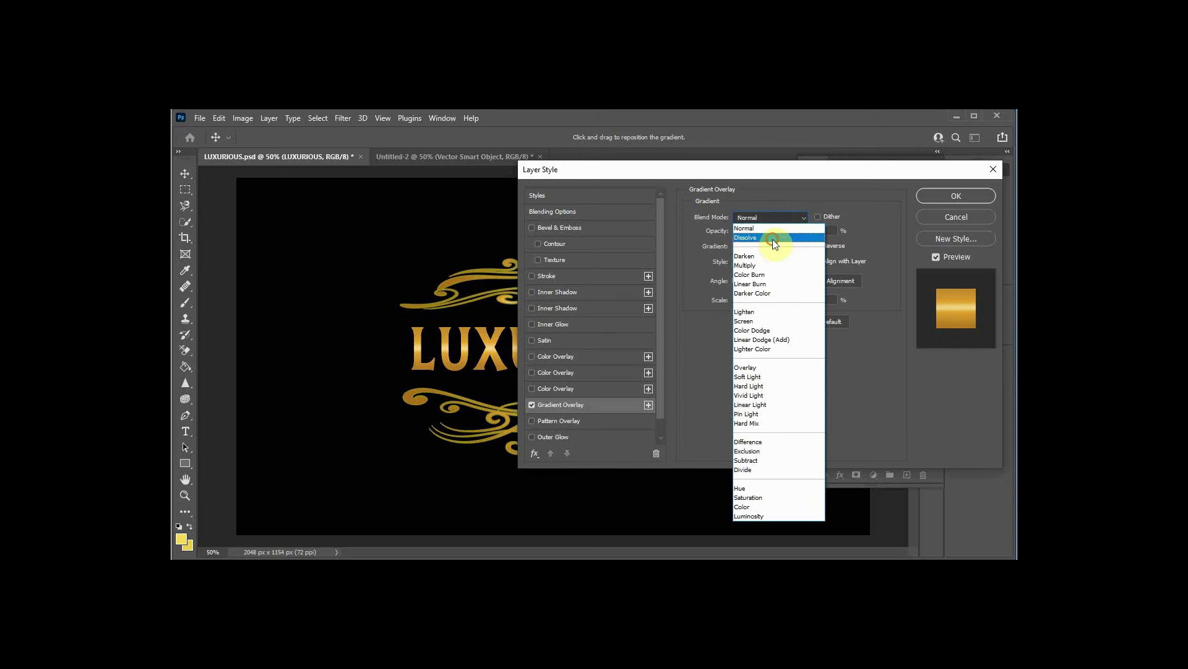
pyautogui.click(772, 239)
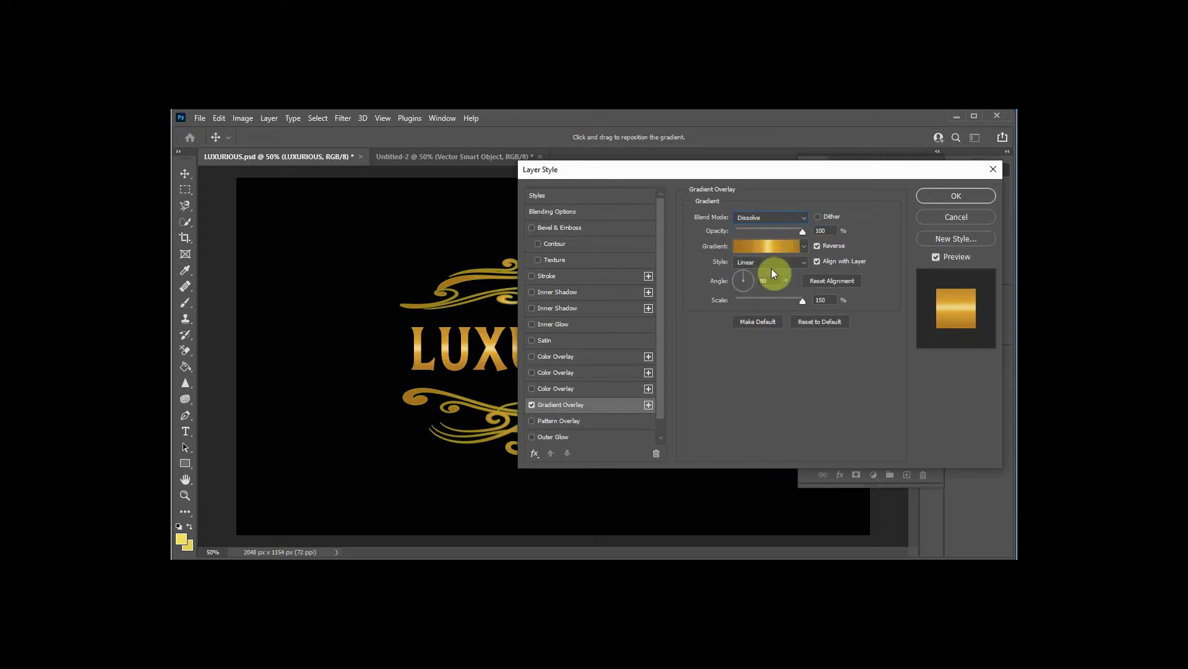
pyautogui.click(945, 197)
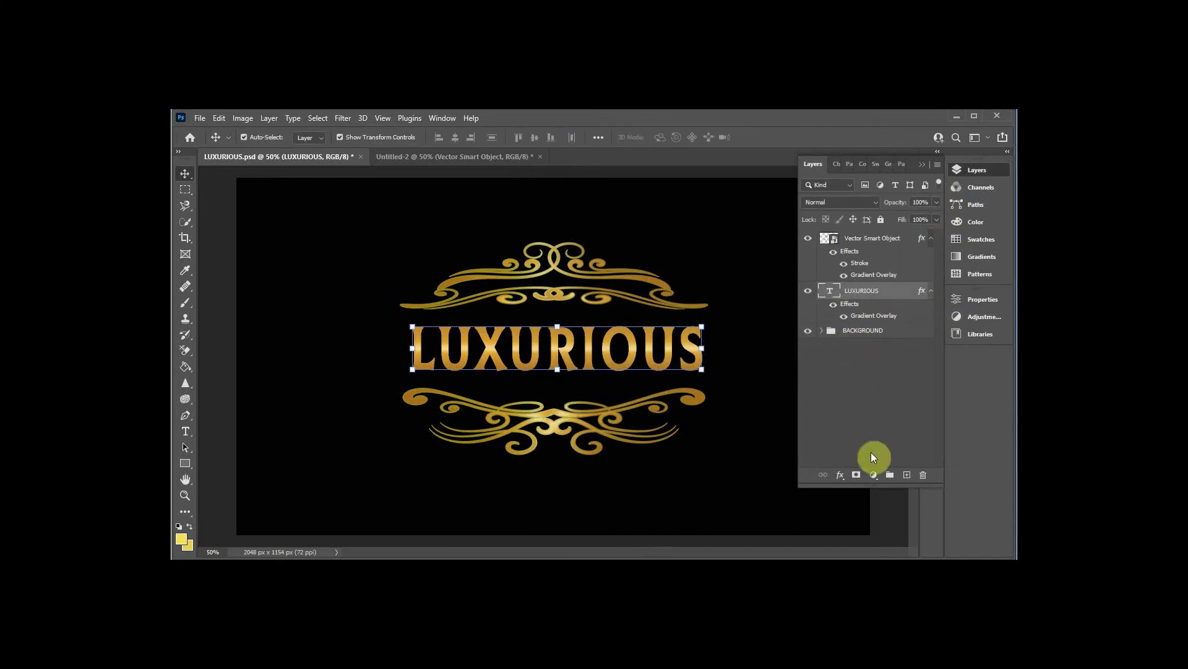
# Step: Add a Stroke effect to the LUXURIOUS text layer and turn off Reverse for its gradient
pyautogui.click(841, 476)
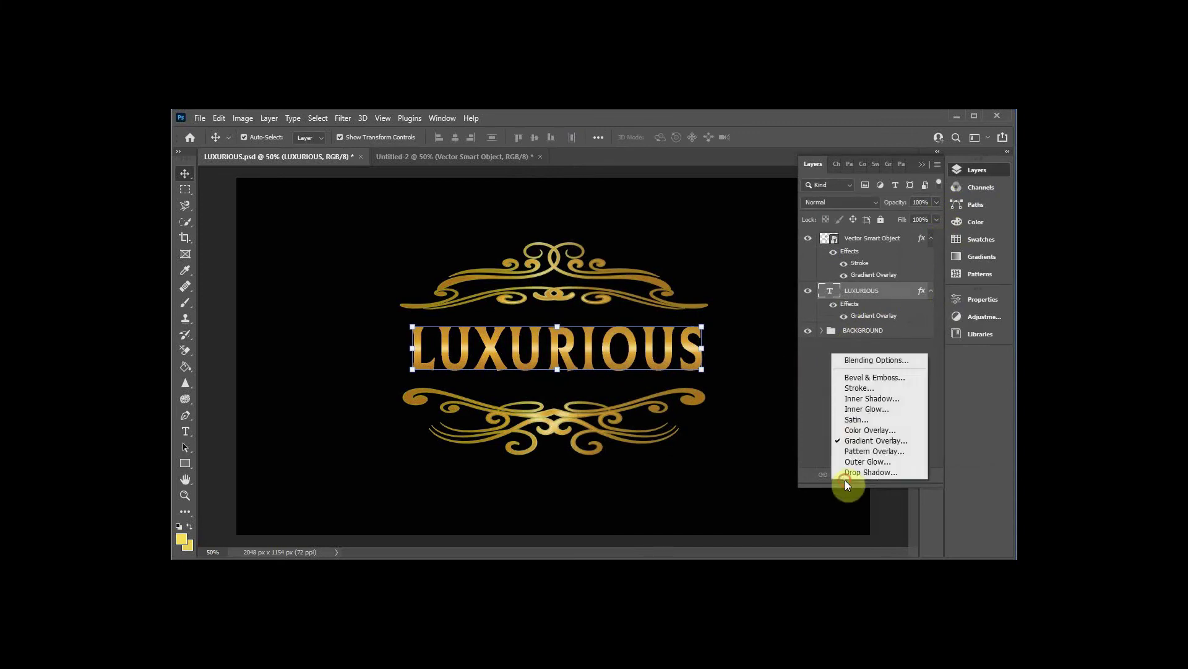
pyautogui.click(855, 388)
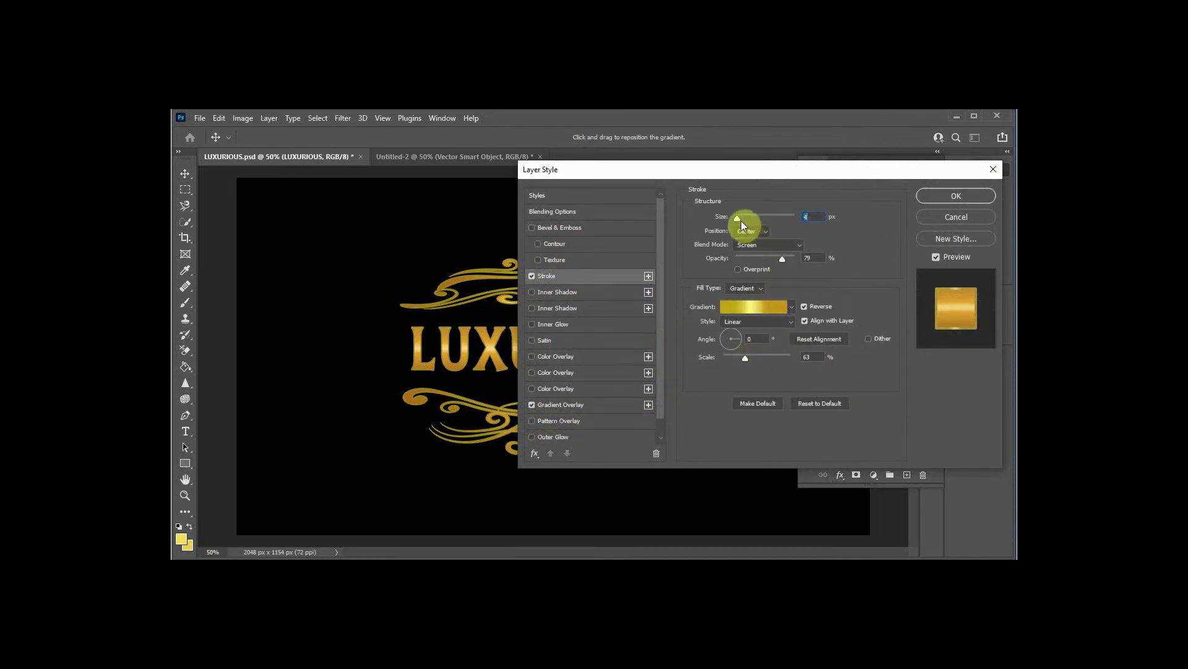
pyautogui.click(803, 307)
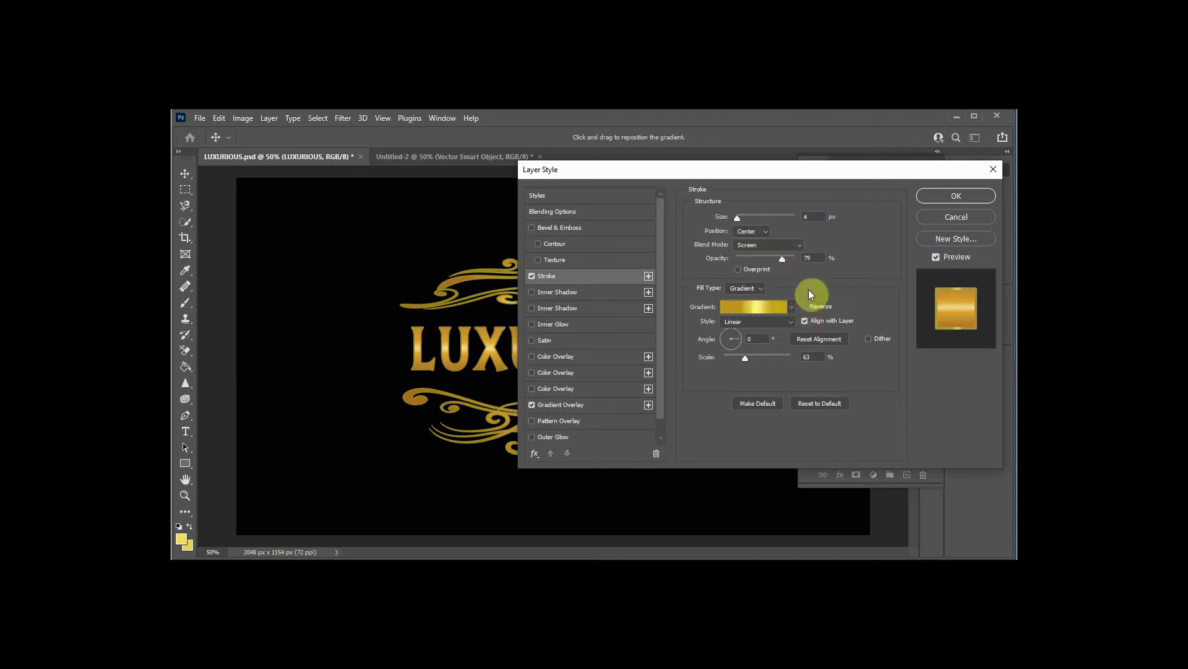
# Step: Change the stroke gradient's colour stop at 80% to the warmer gold dbaa25
pyautogui.click(760, 309)
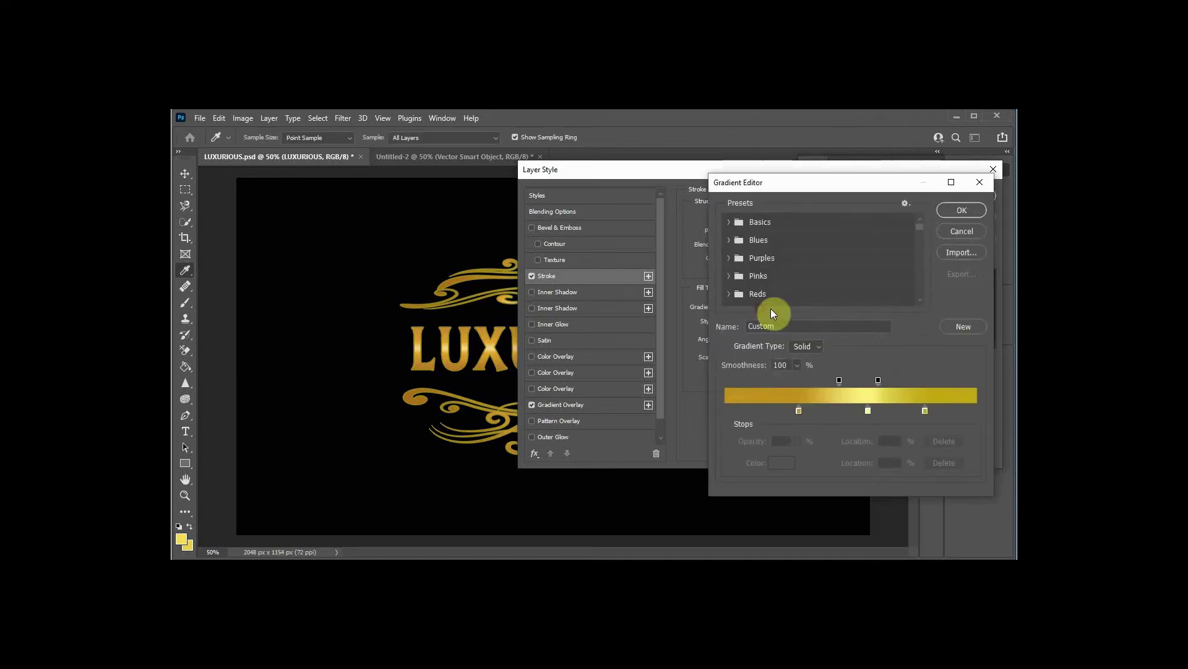
pyautogui.click(925, 411)
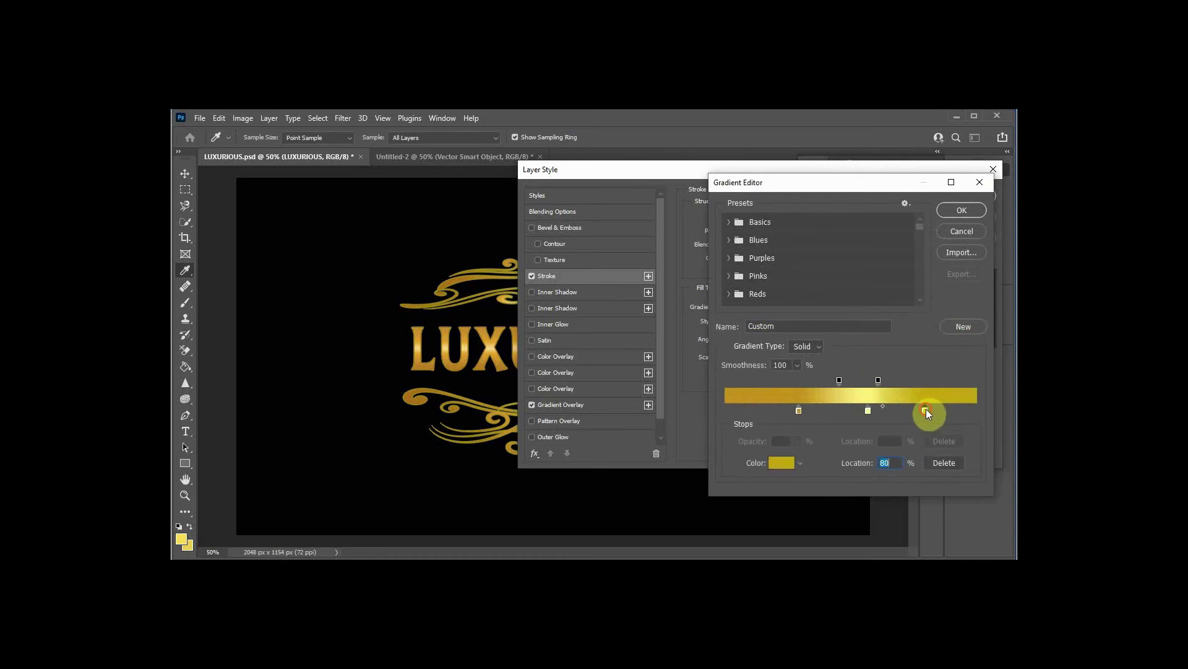
pyautogui.doubleClick(924, 410)
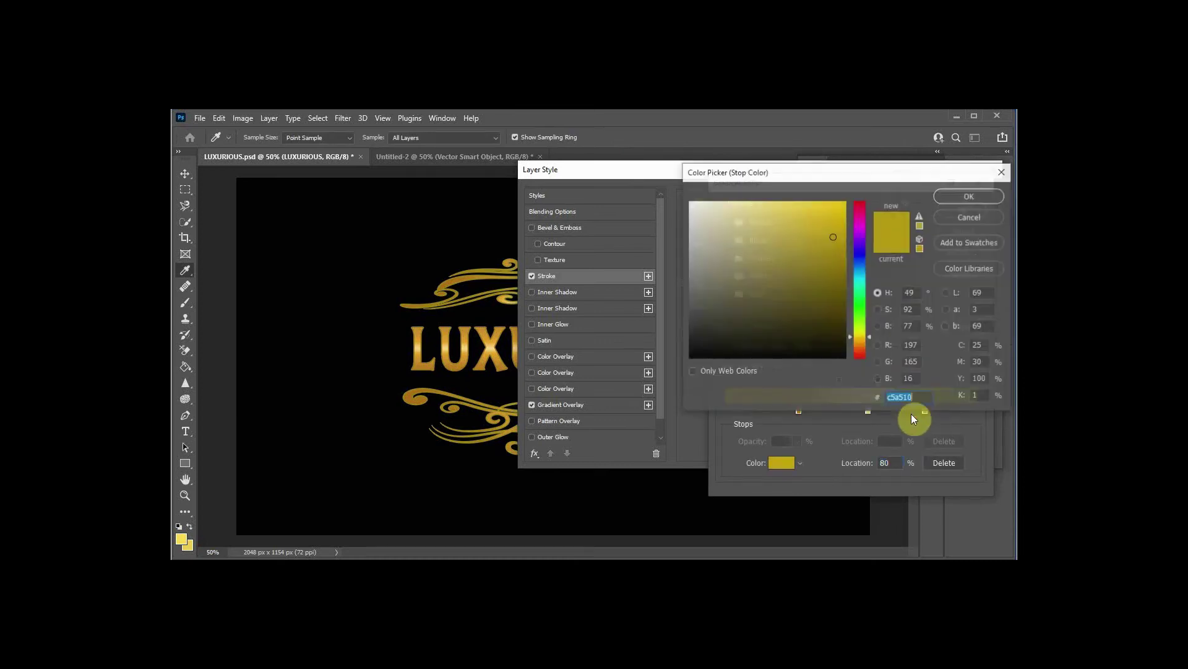
pyautogui.moveTo(871, 338); pyautogui.dragTo(871, 340)
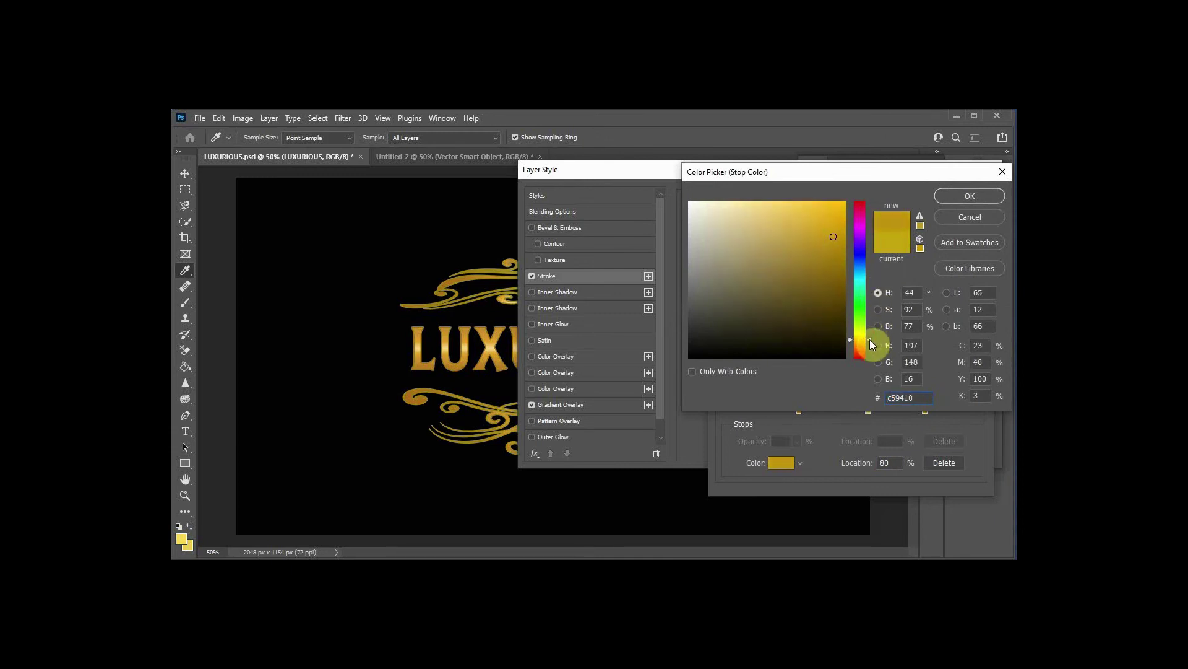
pyautogui.click(820, 223)
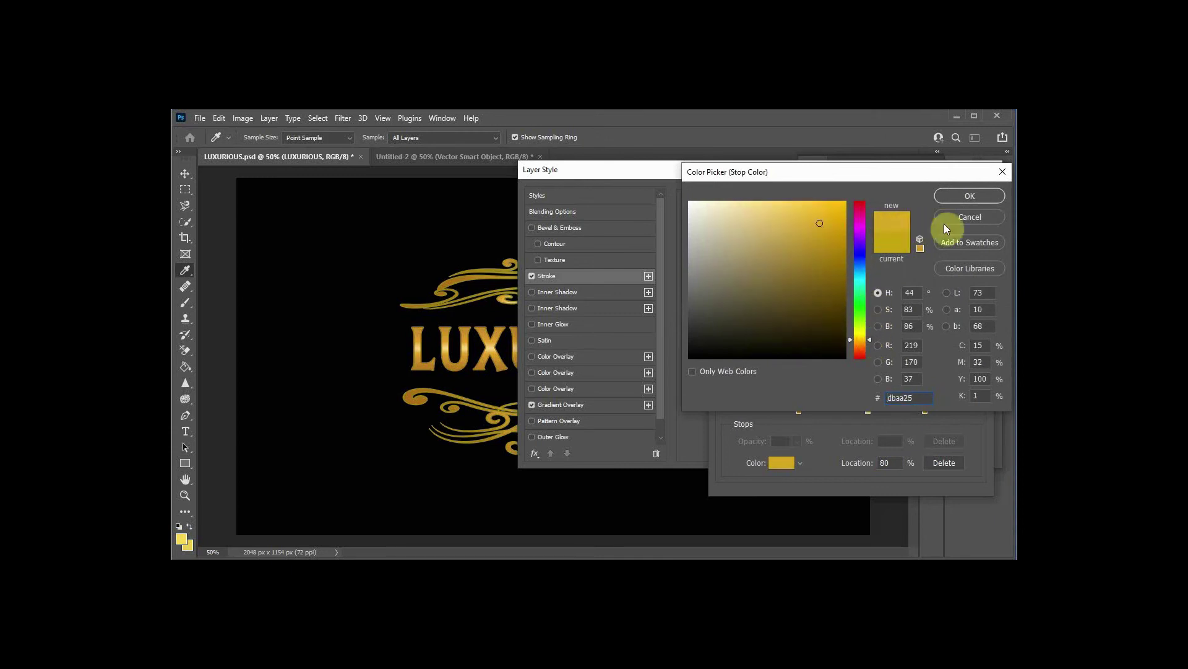
pyautogui.click(970, 196)
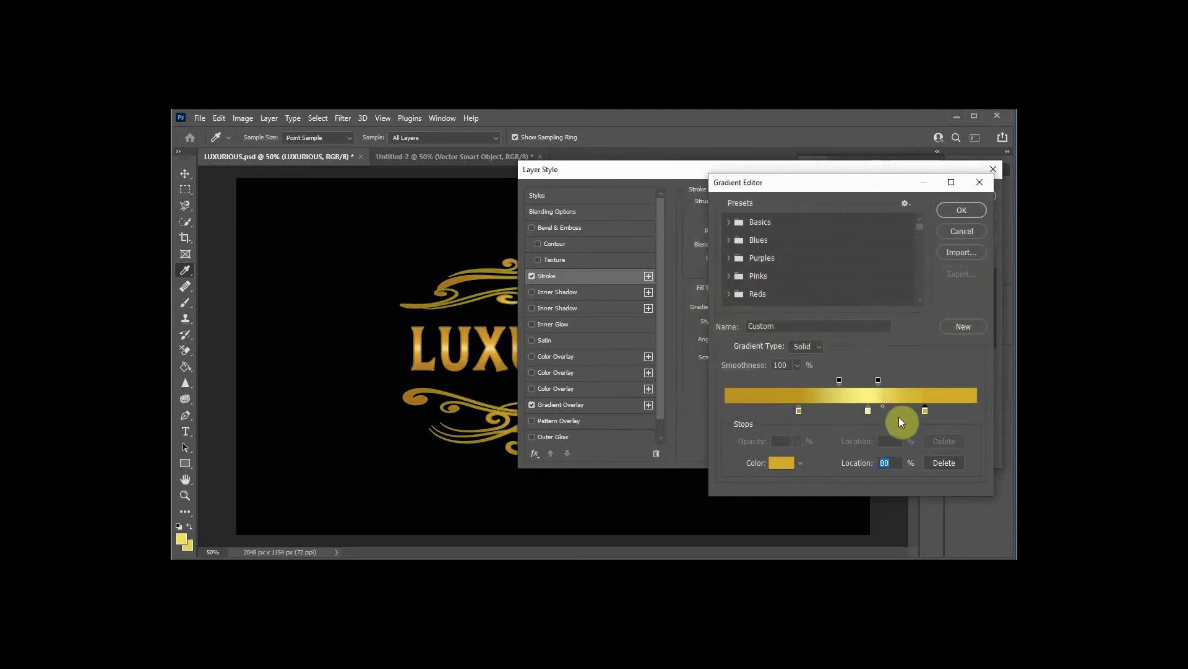
# Step: Recolour the stroke gradient's middle stop to the gold ddbc22 and move it to the 53% location
pyautogui.doubleClick(867, 410)
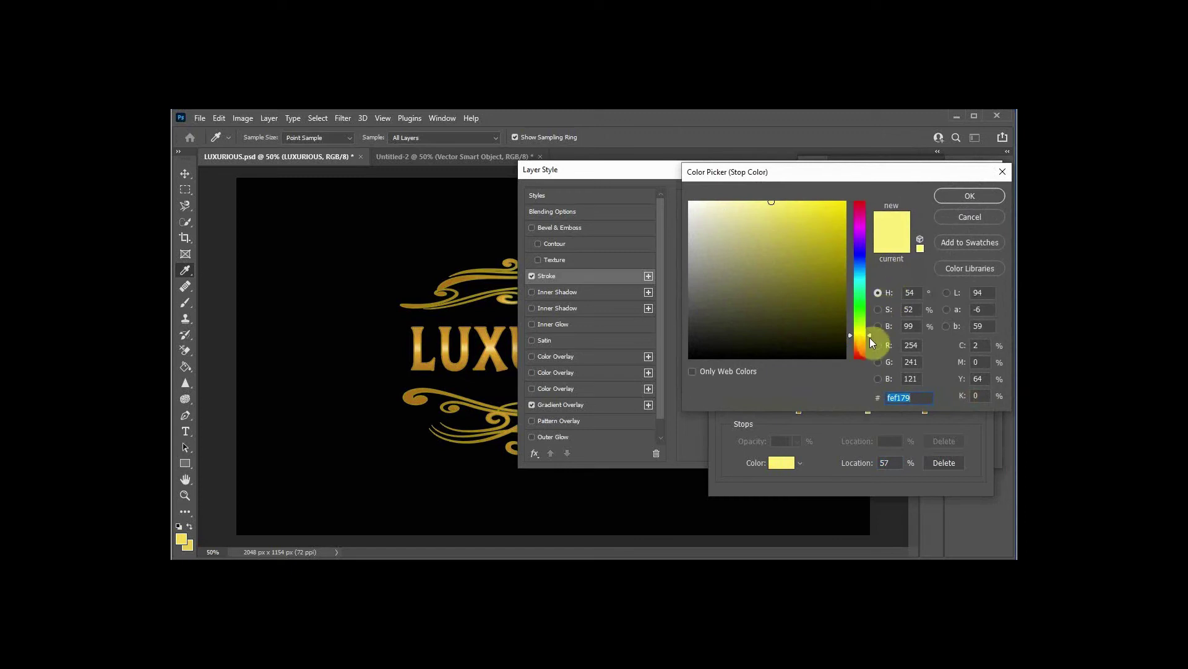
pyautogui.click(870, 337)
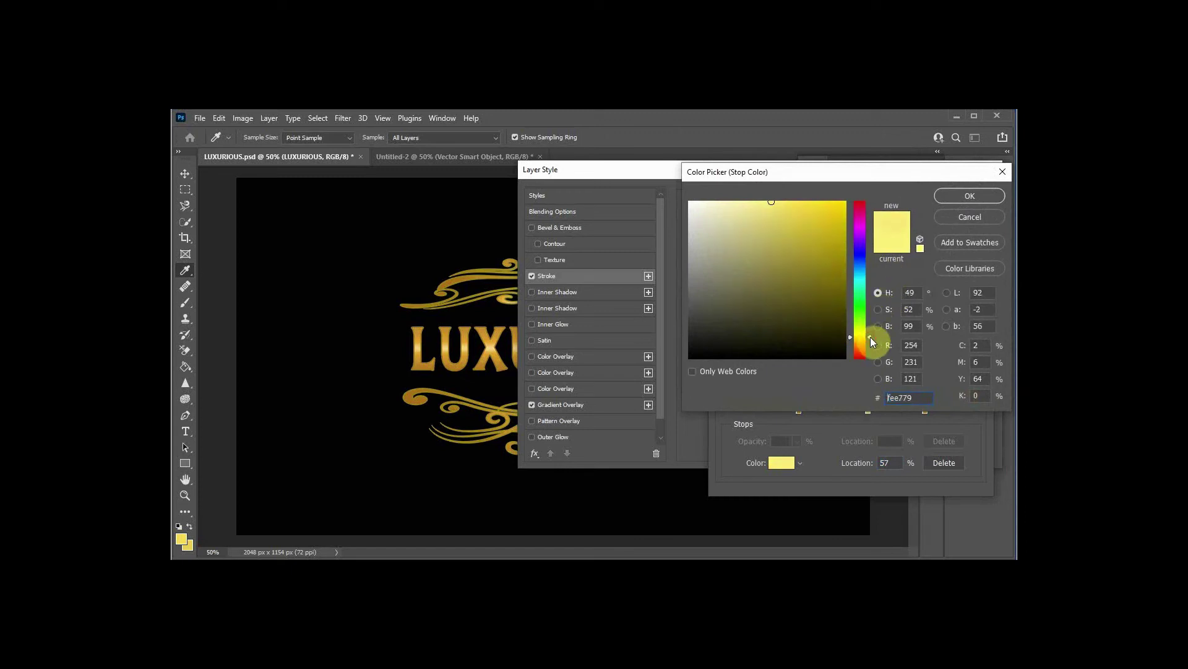
pyautogui.click(822, 222)
pyautogui.click(956, 198)
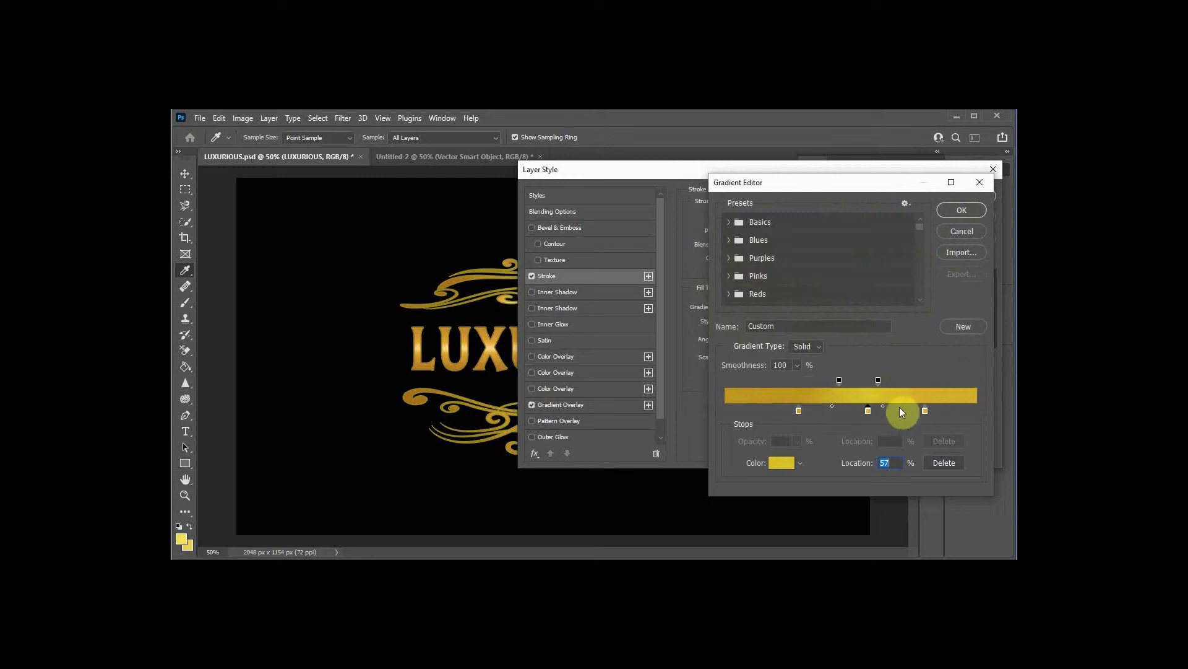
pyautogui.moveTo(870, 414); pyautogui.dragTo(856, 411)
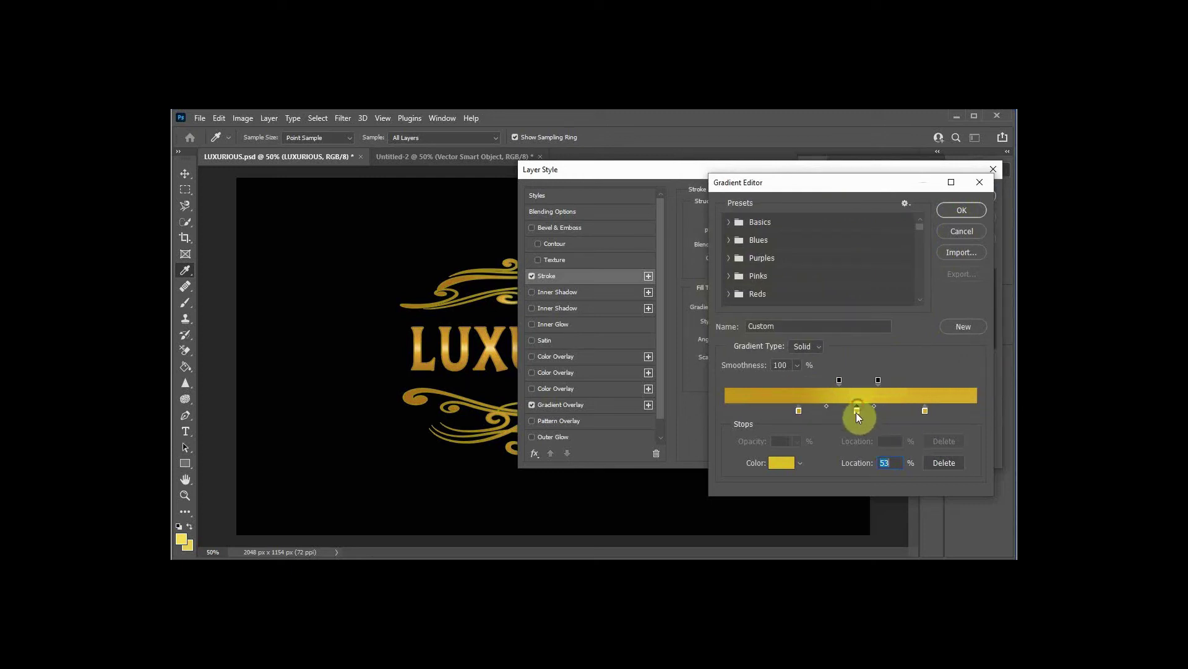
# Step: Brighten the middle stop at 53% to a lighter yellow gold and accept the edited stroke gradient
pyautogui.doubleClick(856, 411)
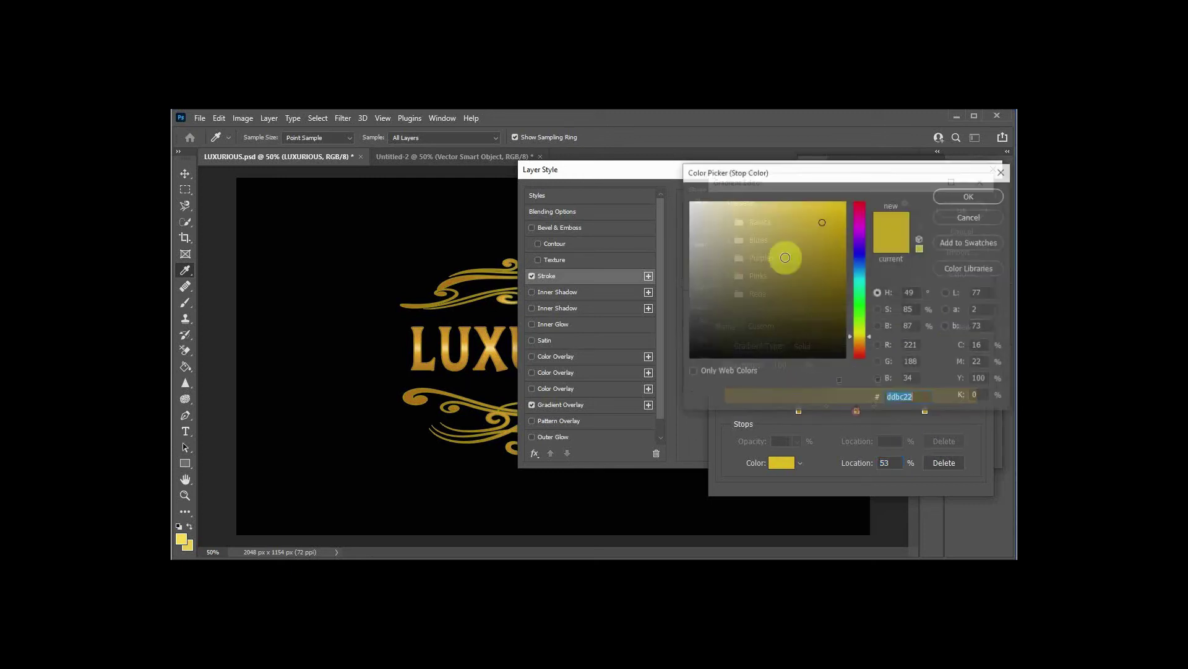
pyautogui.click(808, 205)
pyautogui.click(954, 196)
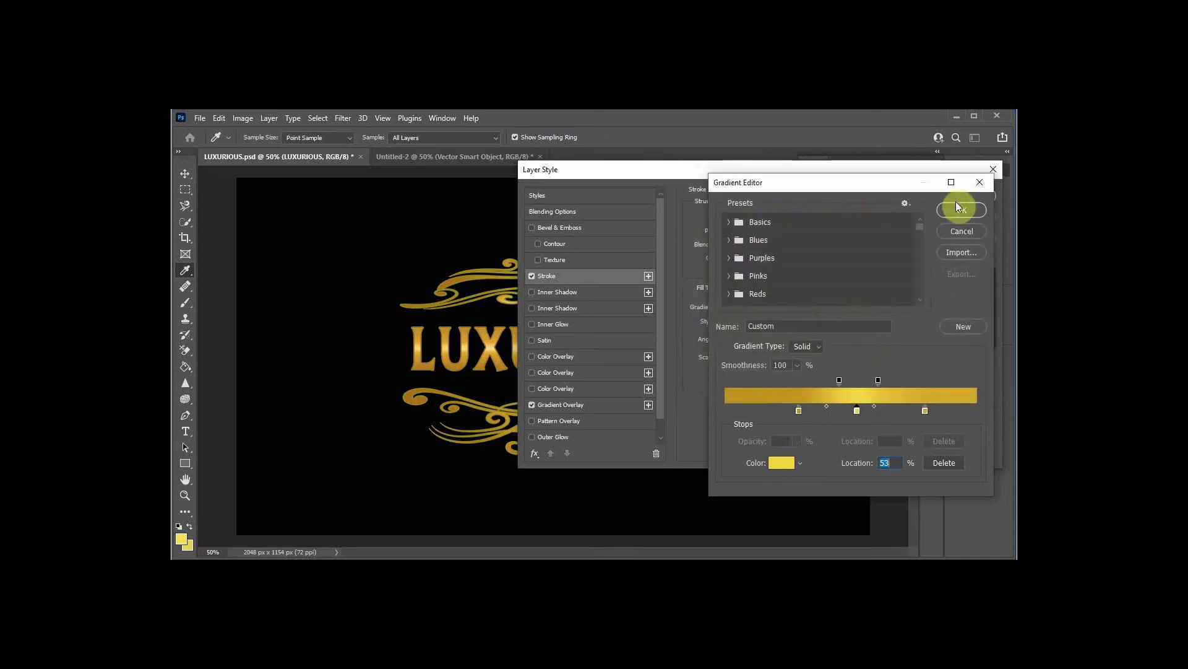
pyautogui.click(975, 212)
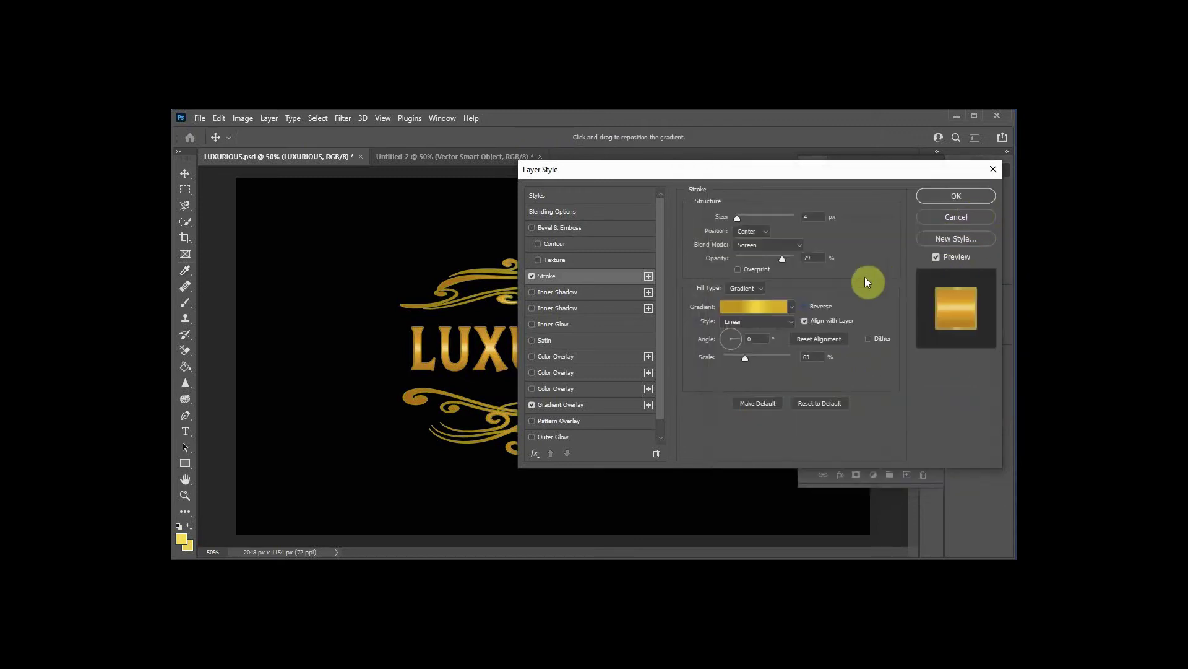
# Step: Toggle the stroke gradient's Reverse option and accept the layer style for the LUXURIOUS text
pyautogui.click(806, 306)
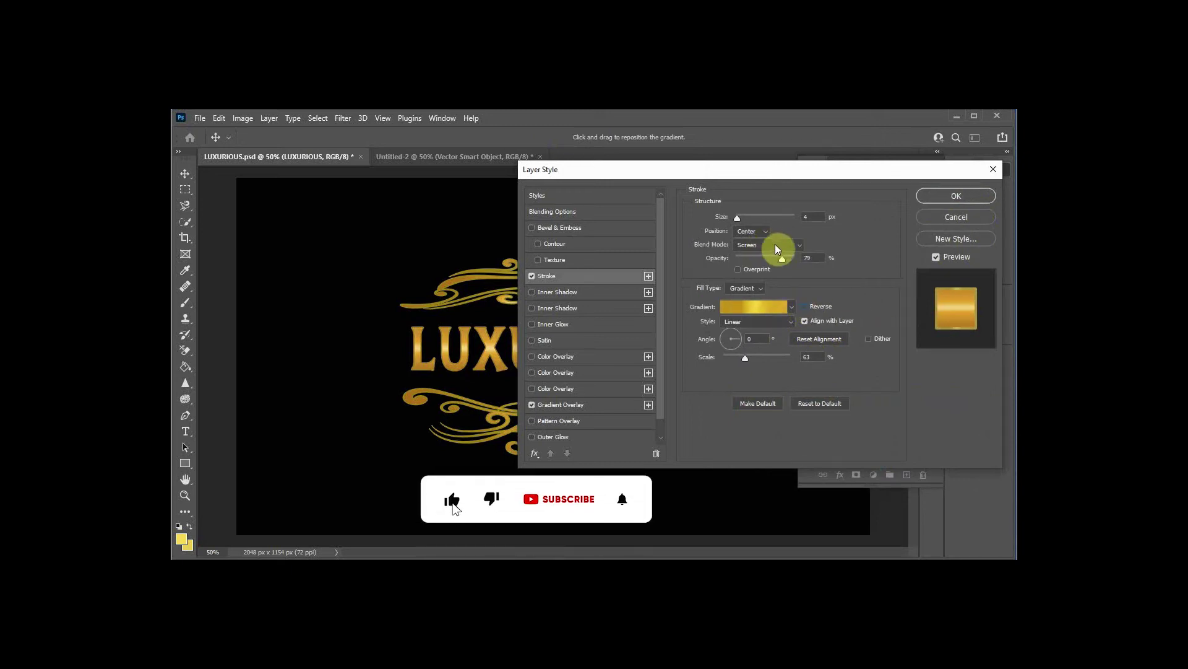
pyautogui.click(955, 196)
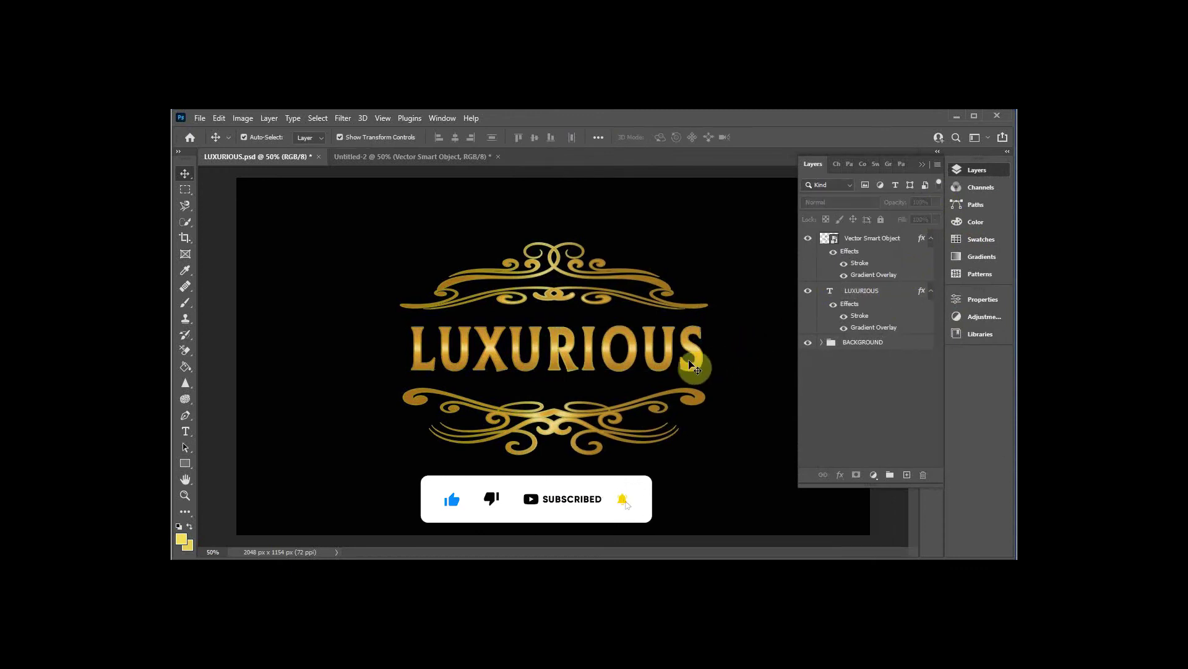
# Step: Add a Bevel & Emboss effect to the LUXURIOUS text layer with the Stroke Emboss style
pyautogui.click(841, 476)
pyautogui.click(856, 377)
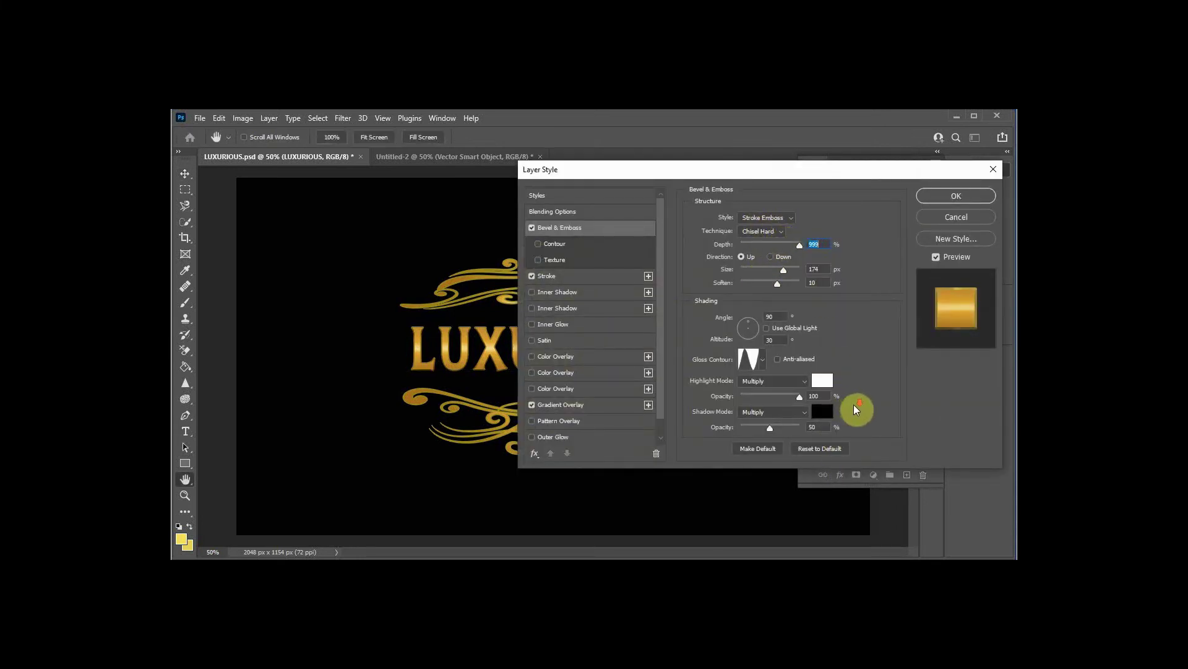
pyautogui.moveTo(799, 246); pyautogui.dragTo(756, 251)
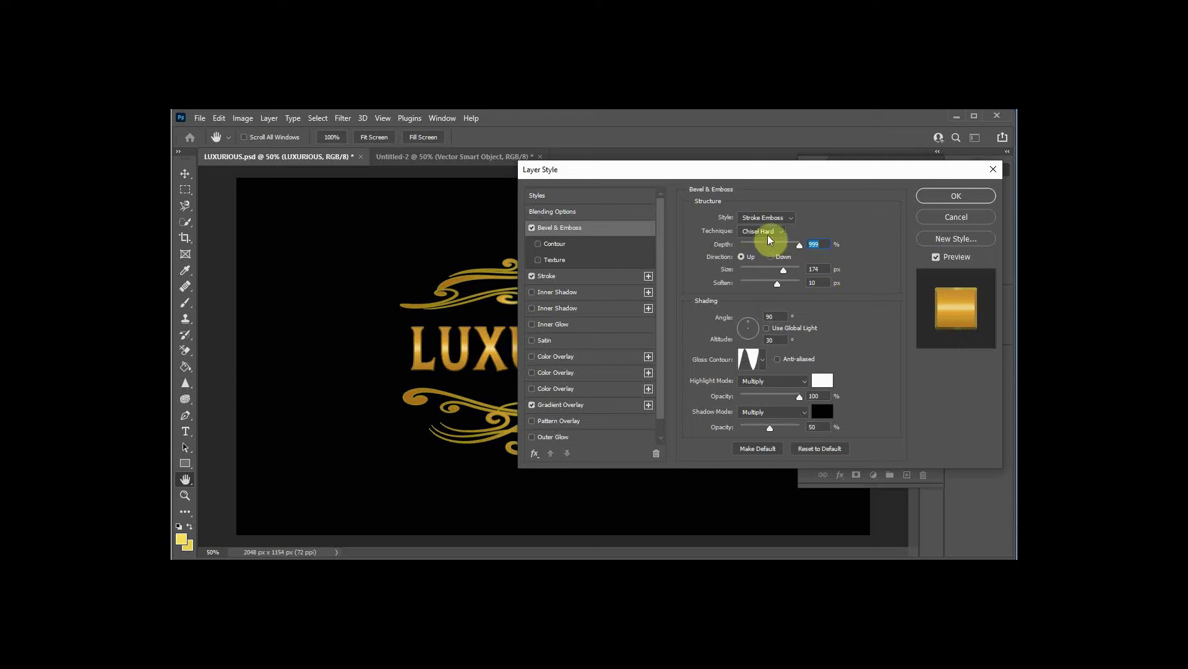
pyautogui.click(795, 219)
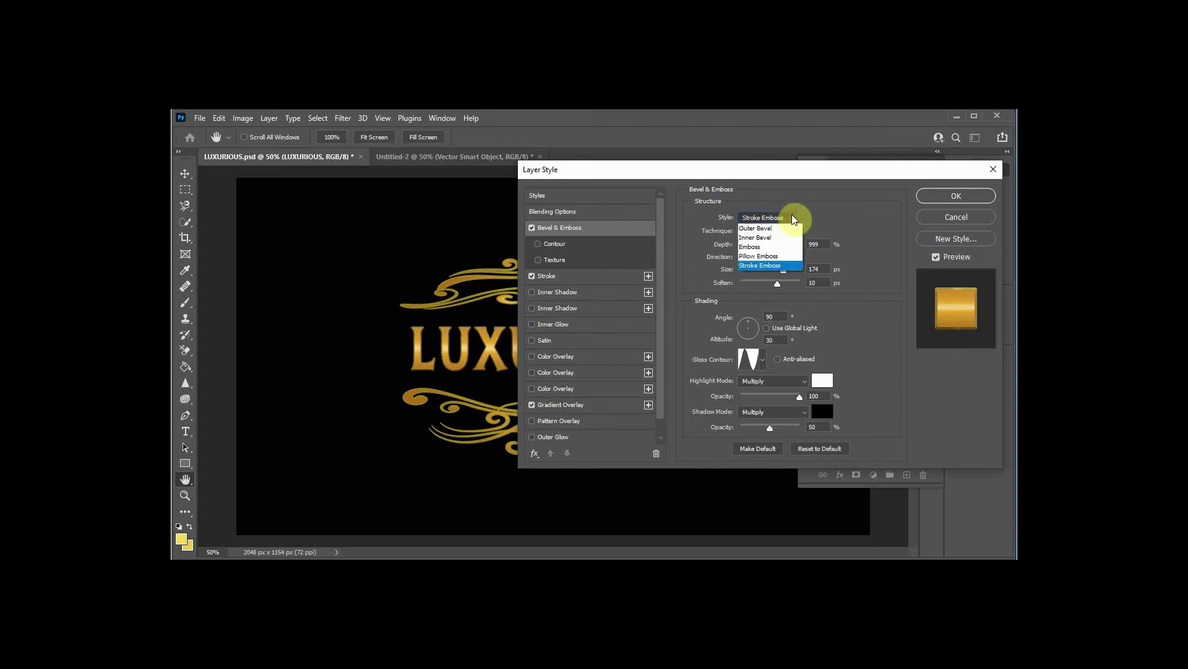
pyautogui.click(763, 266)
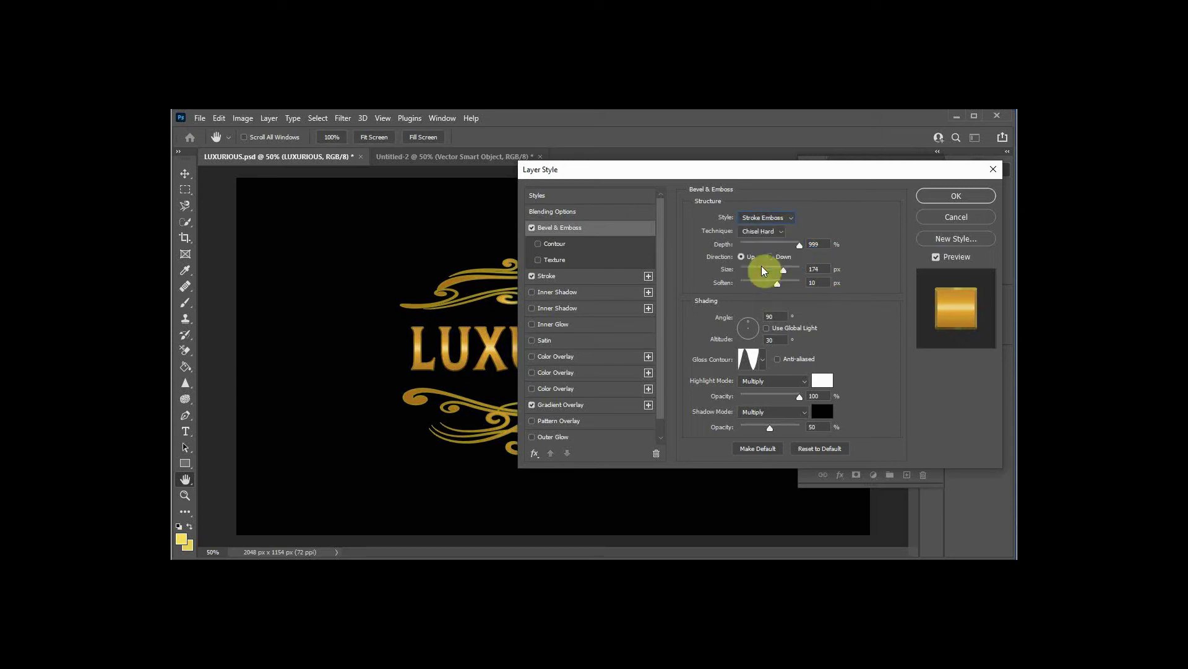
# Step: Set the bevel's technique to Chisel Soft with a depth of 750% and the direction Up
pyautogui.moveTo(793, 248)
pyautogui.mouseDown()
pyautogui.moveTo(779, 251)
pyautogui.moveTo(797, 248)
pyautogui.moveTo(781, 236)
pyautogui.moveTo(788, 252)
pyautogui.mouseUp()
pyautogui.click(770, 230)
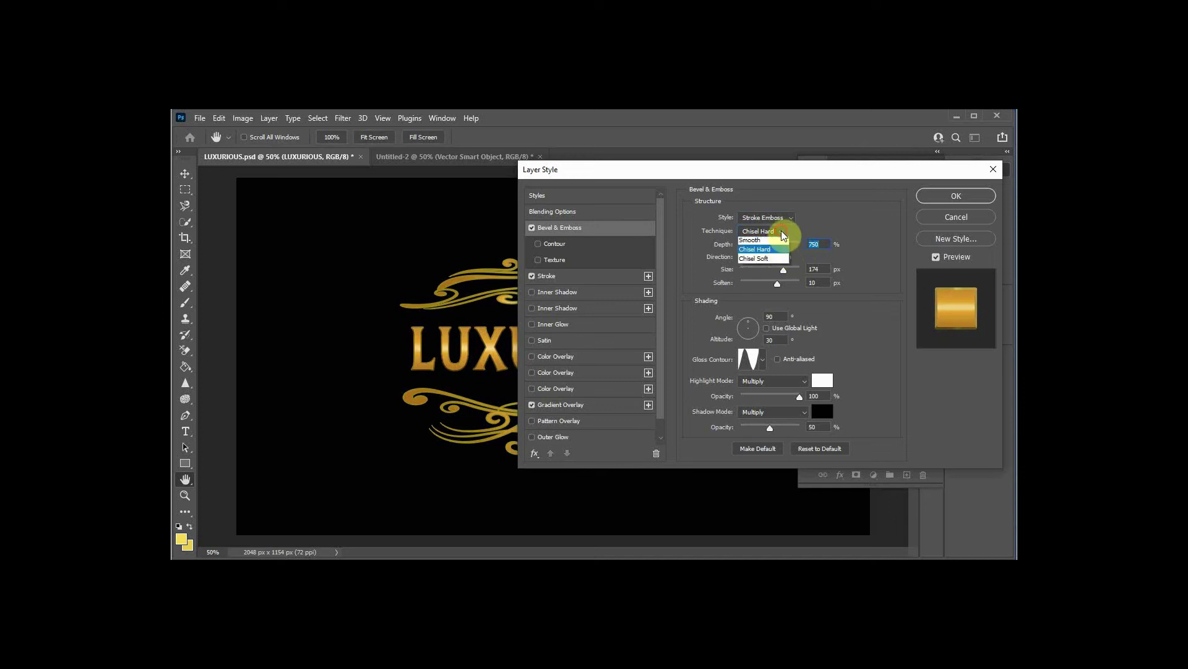
pyautogui.click(779, 265)
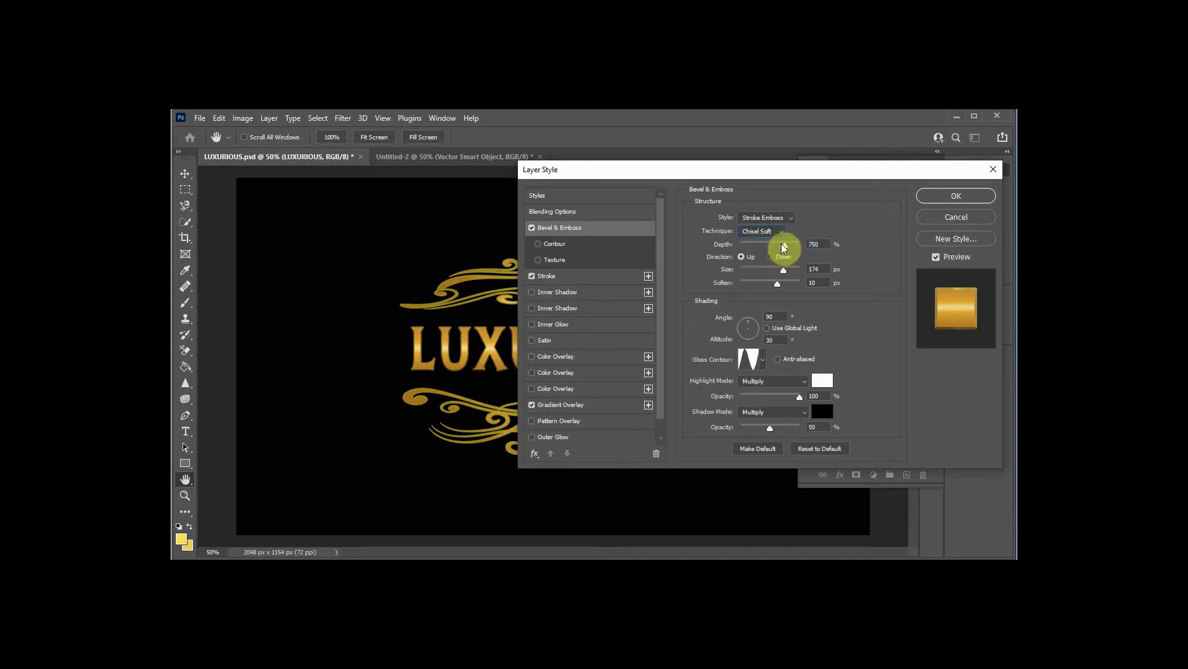
pyautogui.click(771, 257)
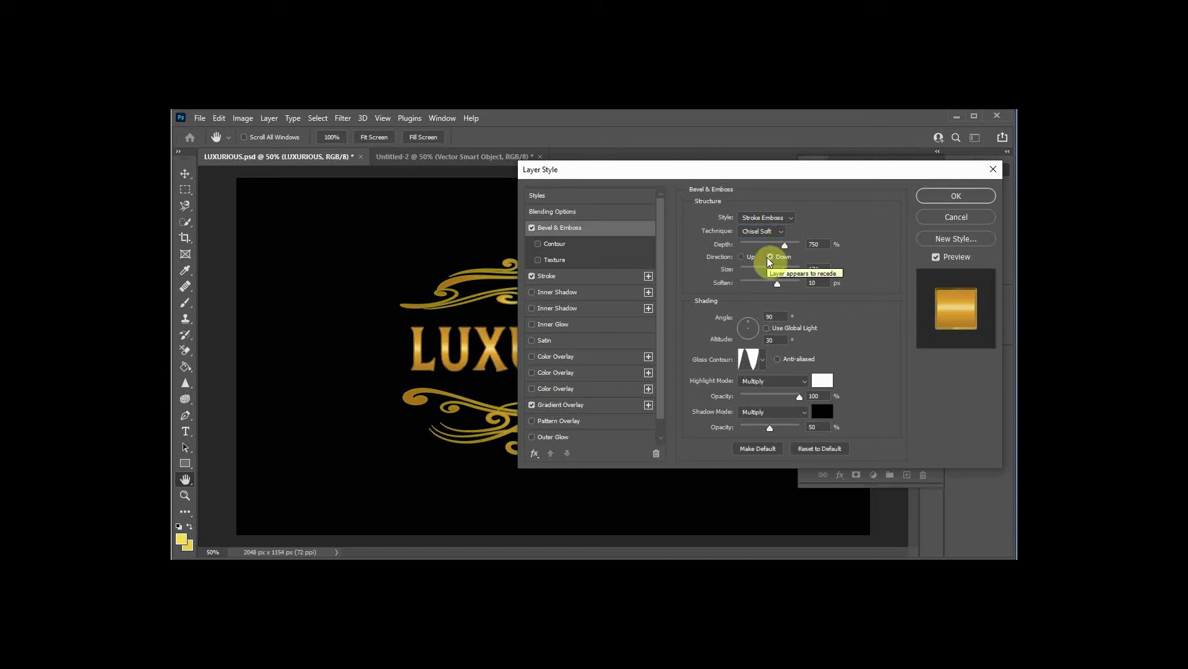
pyautogui.click(742, 257)
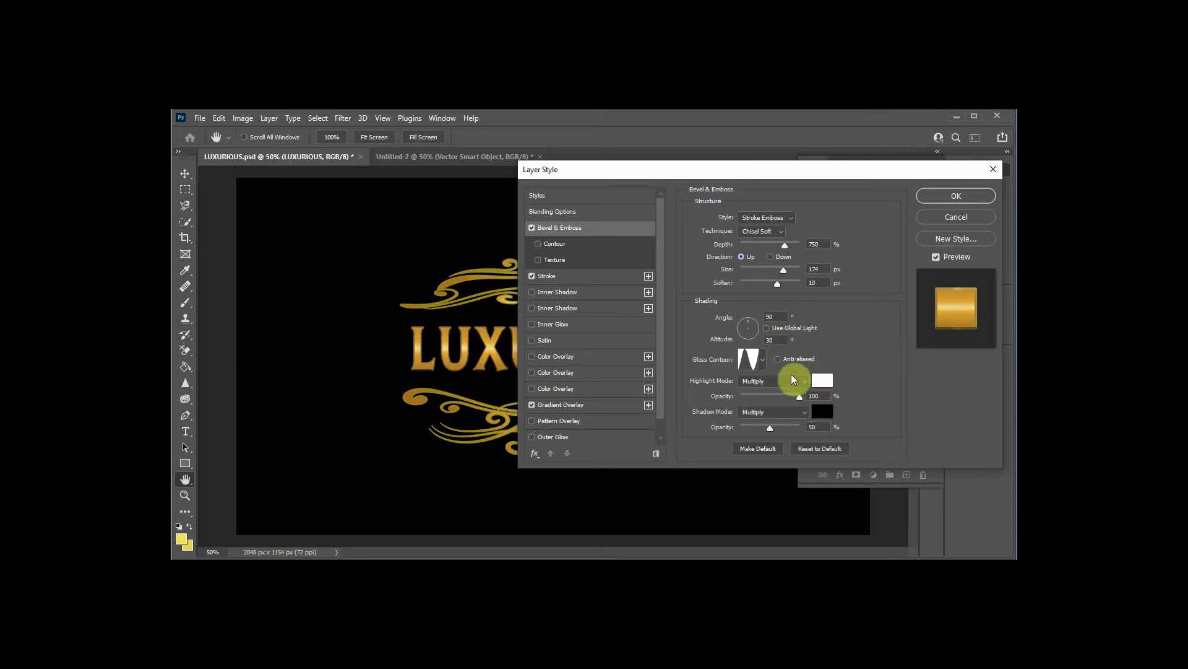
# Step: Choose the multi-peaked gloss contour for the bevel and set Depth to 1000%, Size to 150 px and Soften to 16 px
pyautogui.click(763, 362)
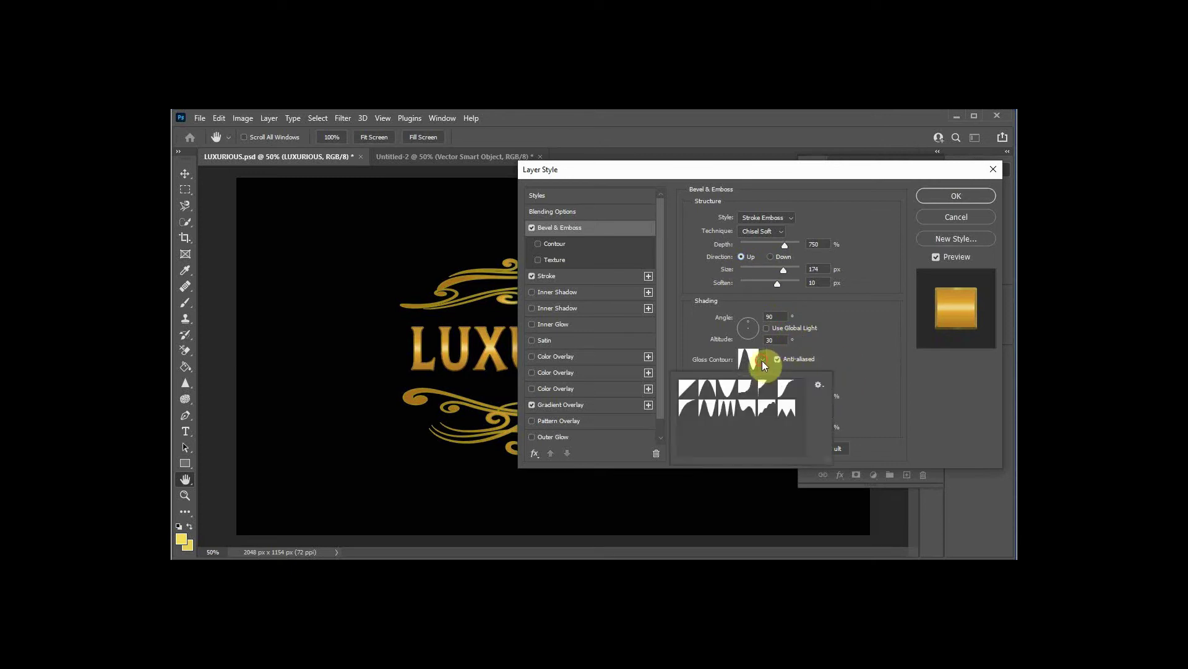
pyautogui.click(730, 410)
pyautogui.moveTo(782, 284); pyautogui.dragTo(801, 284)
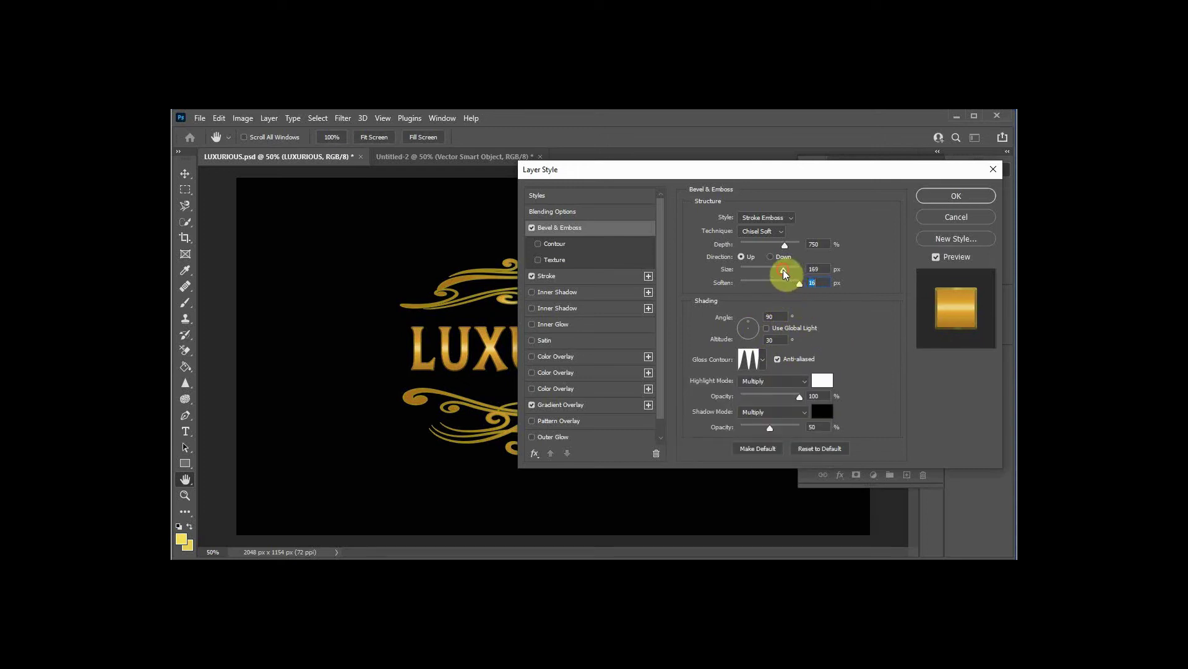
pyautogui.moveTo(805, 271); pyautogui.dragTo(775, 271)
pyautogui.moveTo(785, 244); pyautogui.dragTo(814, 252)
# Step: Set the bevel's shadow mode to Normal with an opacity of 85%
pyautogui.moveTo(770, 427); pyautogui.dragTo(792, 427)
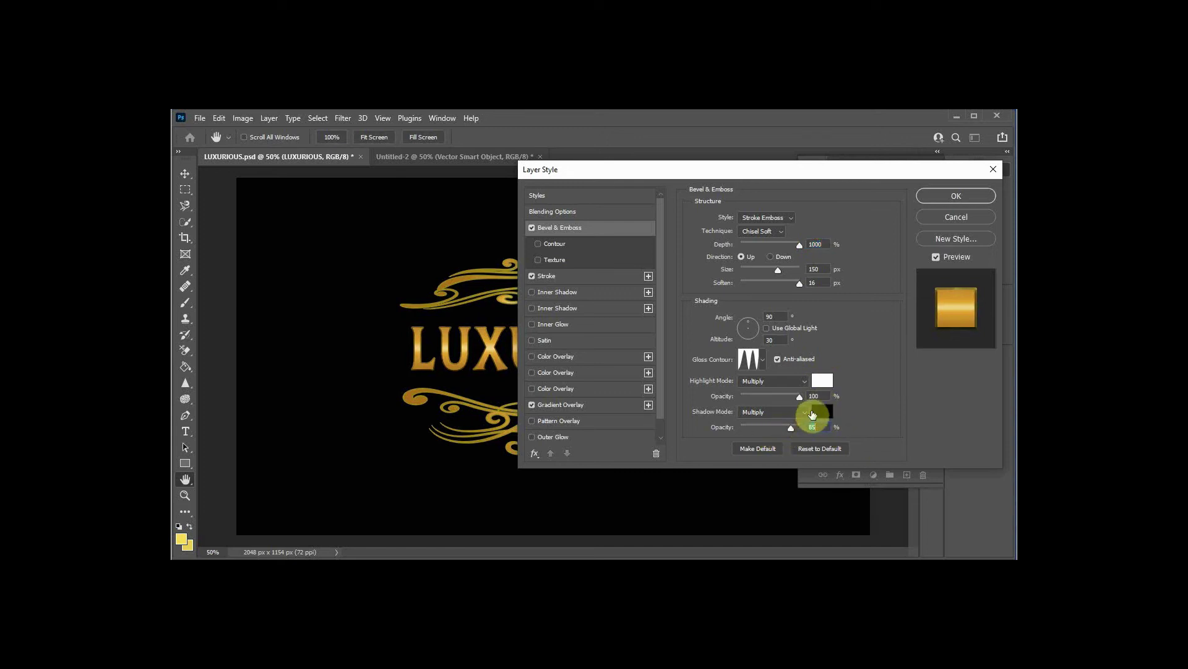
pyautogui.click(804, 412)
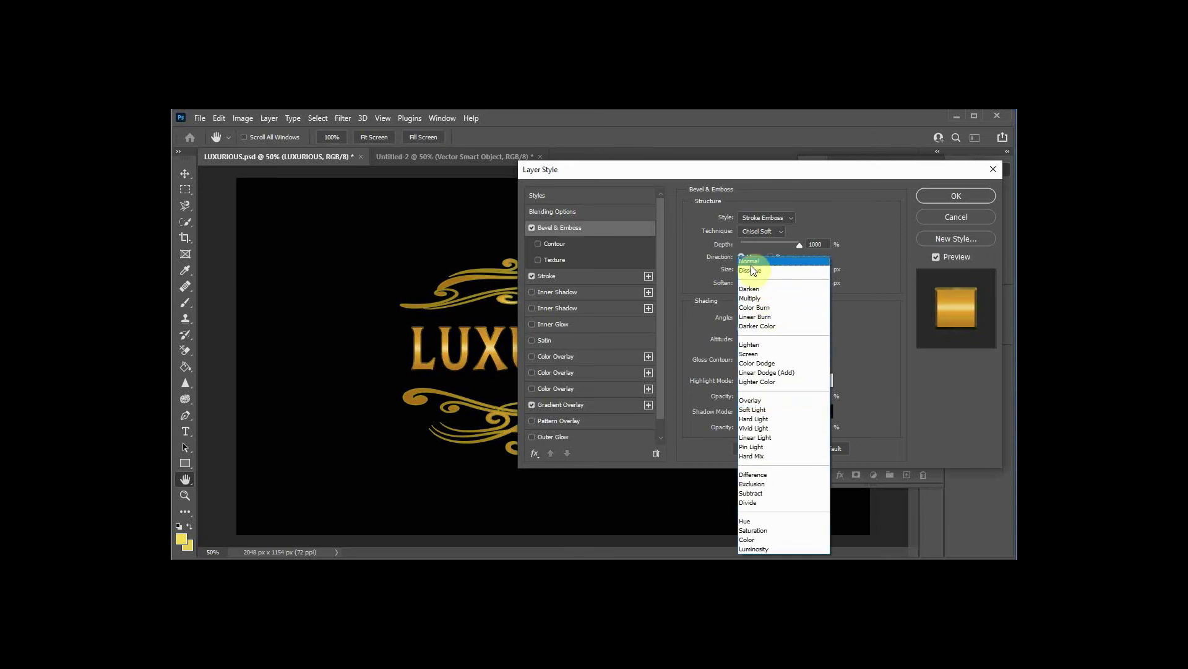
pyautogui.click(750, 265)
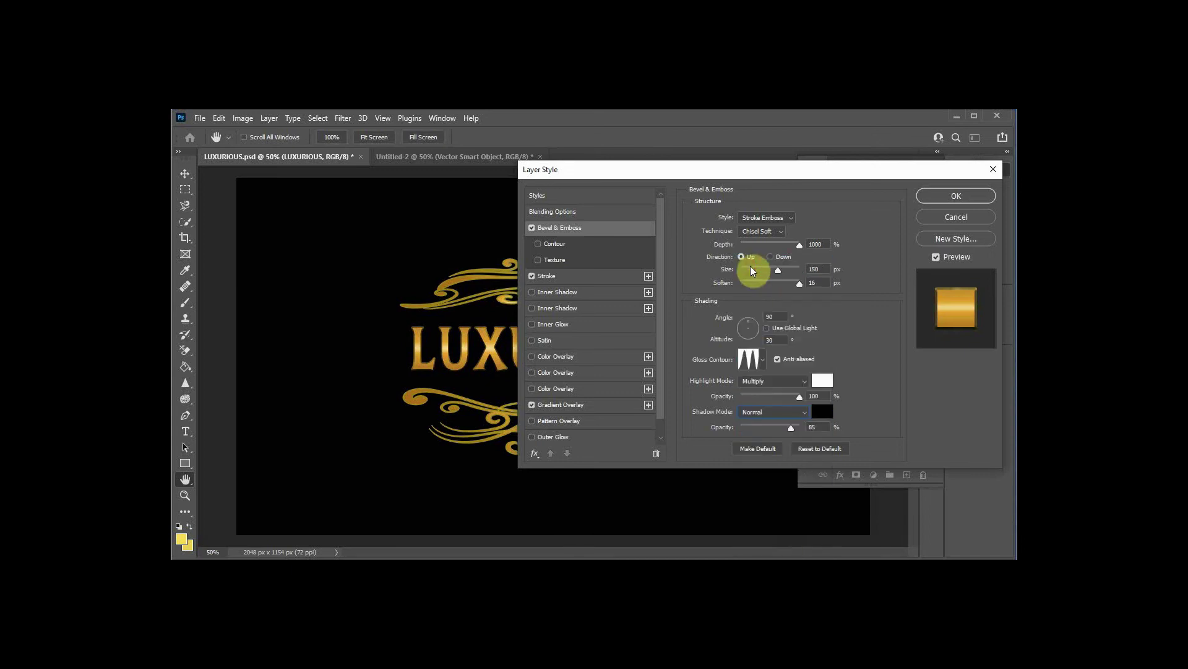
# Step: Recolour the bevel's shadow from black to a bright yellow gold and accept the colour
pyautogui.click(824, 414)
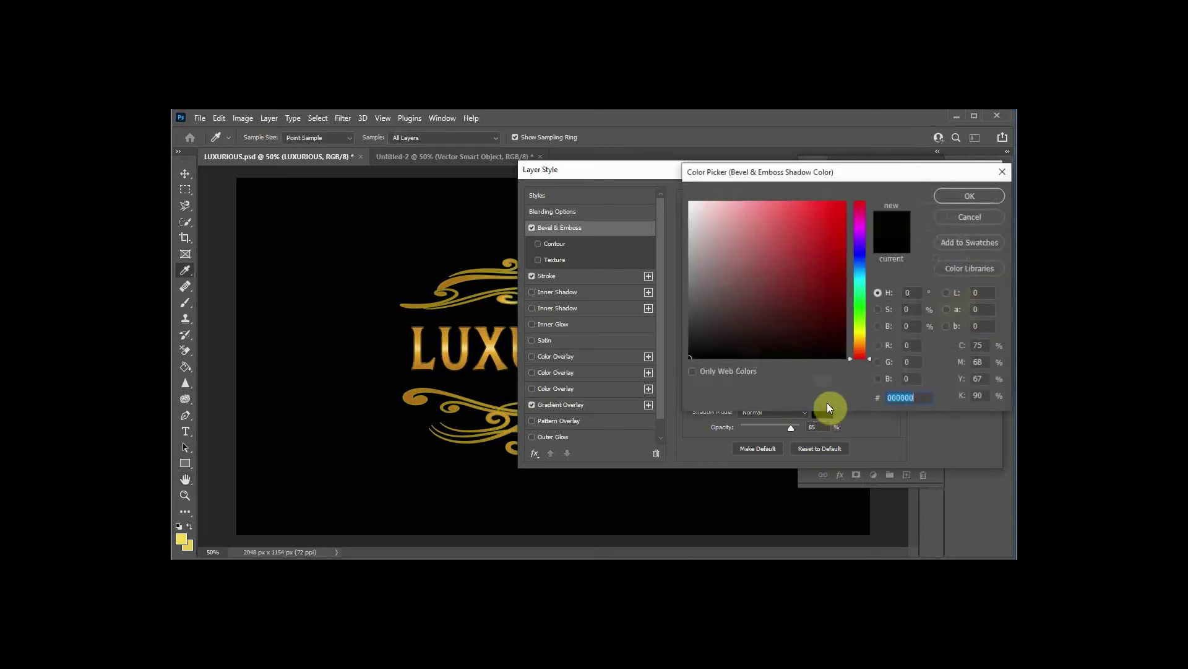
pyautogui.click(863, 333)
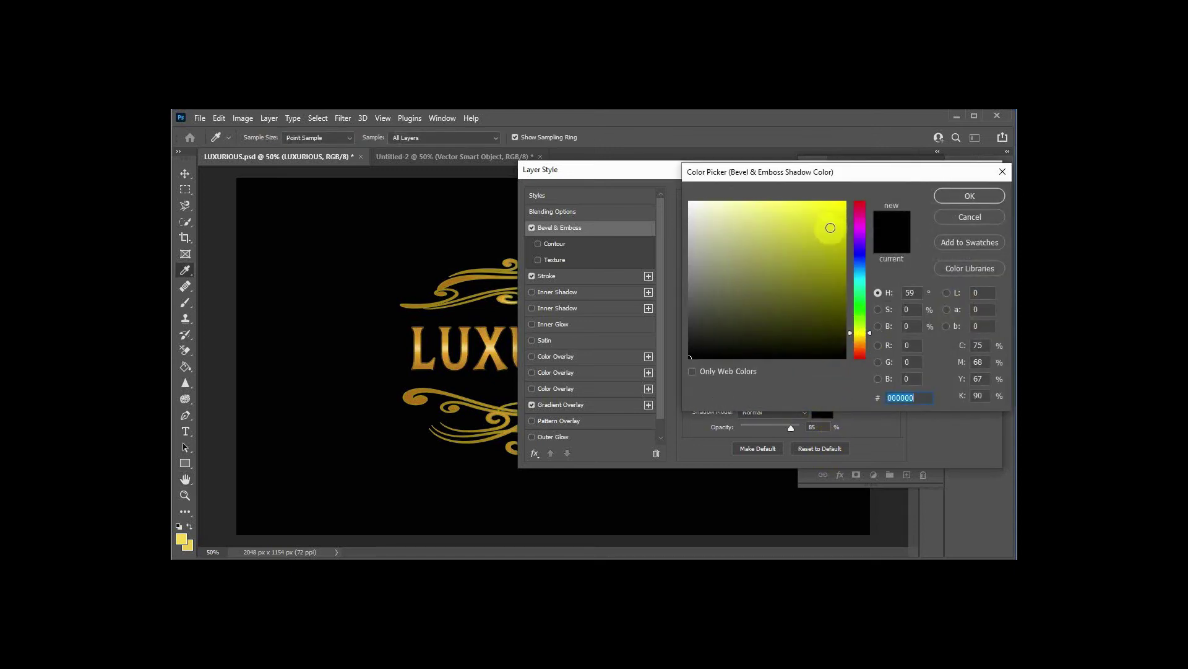
pyautogui.click(864, 336)
pyautogui.moveTo(810, 210)
pyautogui.mouseDown()
pyautogui.moveTo(793, 206)
pyautogui.moveTo(817, 210)
pyautogui.moveTo(834, 233)
pyautogui.mouseUp()
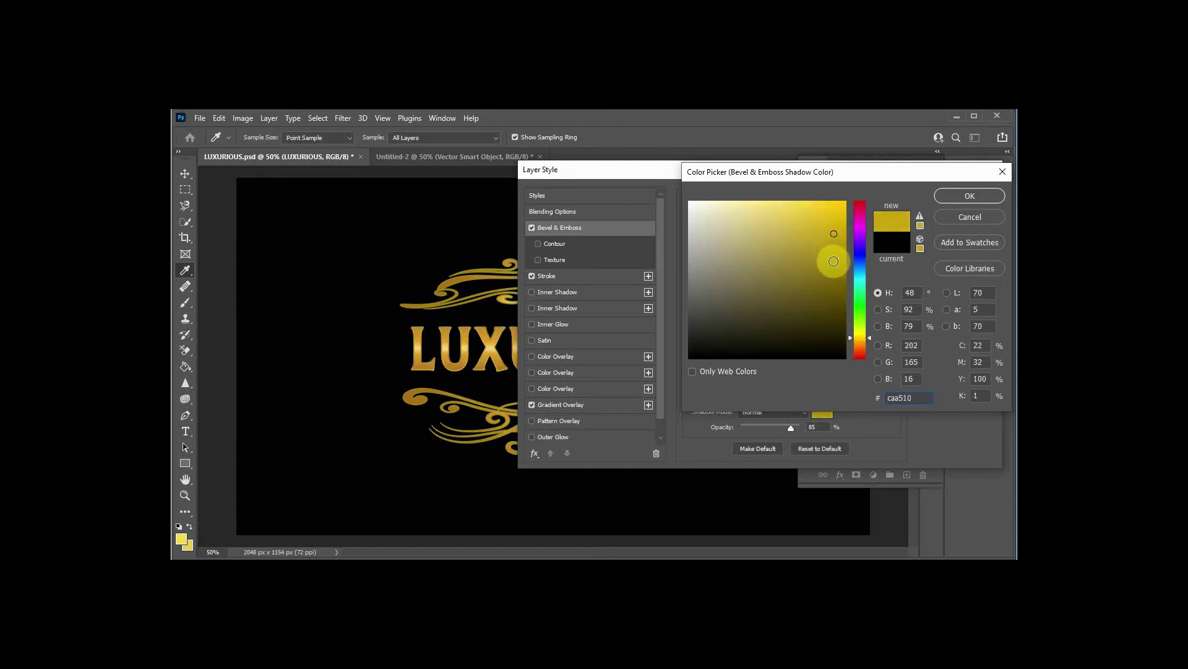
pyautogui.click(834, 261)
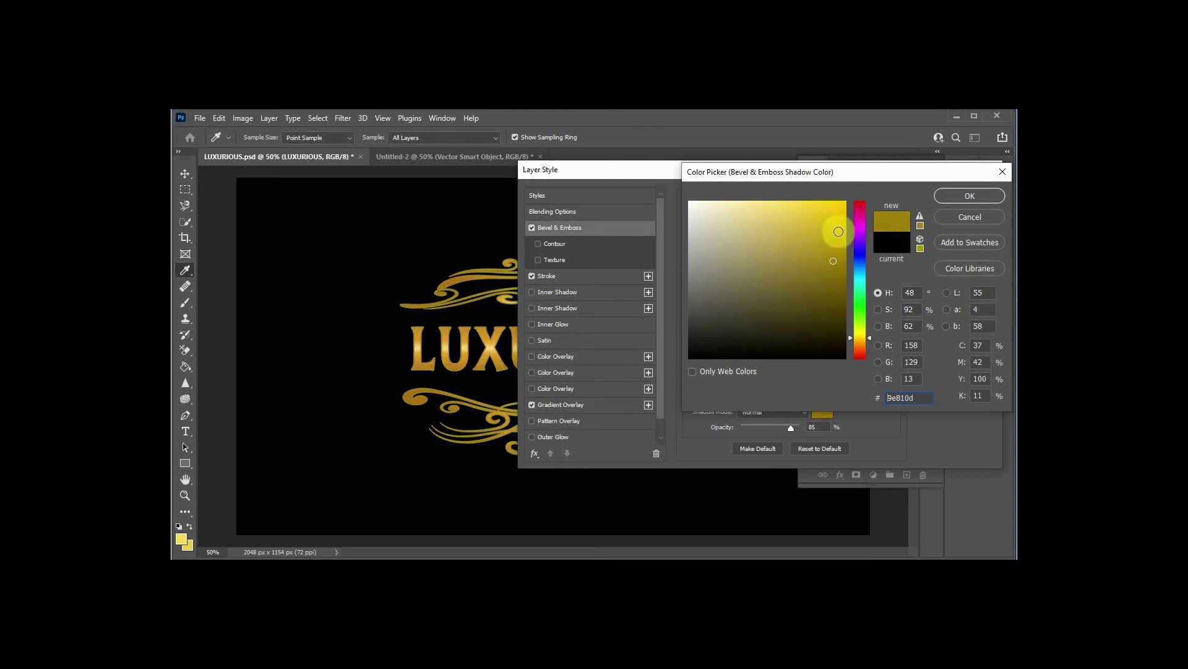
pyautogui.click(832, 286)
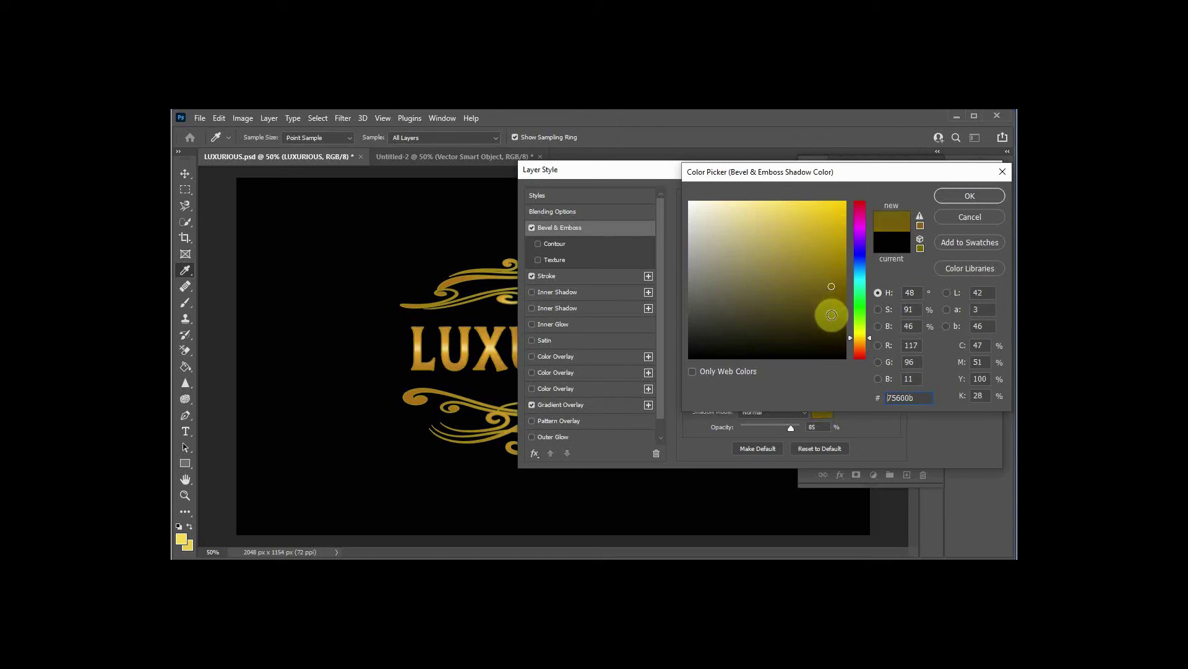
pyautogui.click(778, 209)
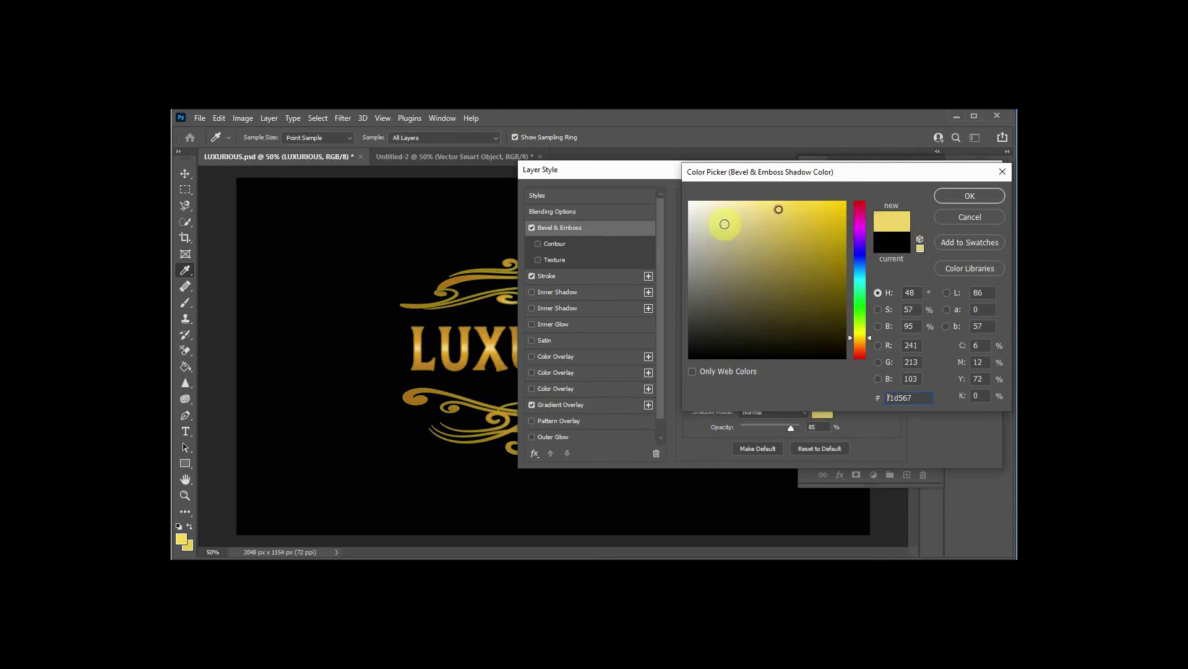
pyautogui.click(804, 229)
pyautogui.click(821, 210)
pyautogui.moveTo(870, 335); pyautogui.dragTo(870, 340)
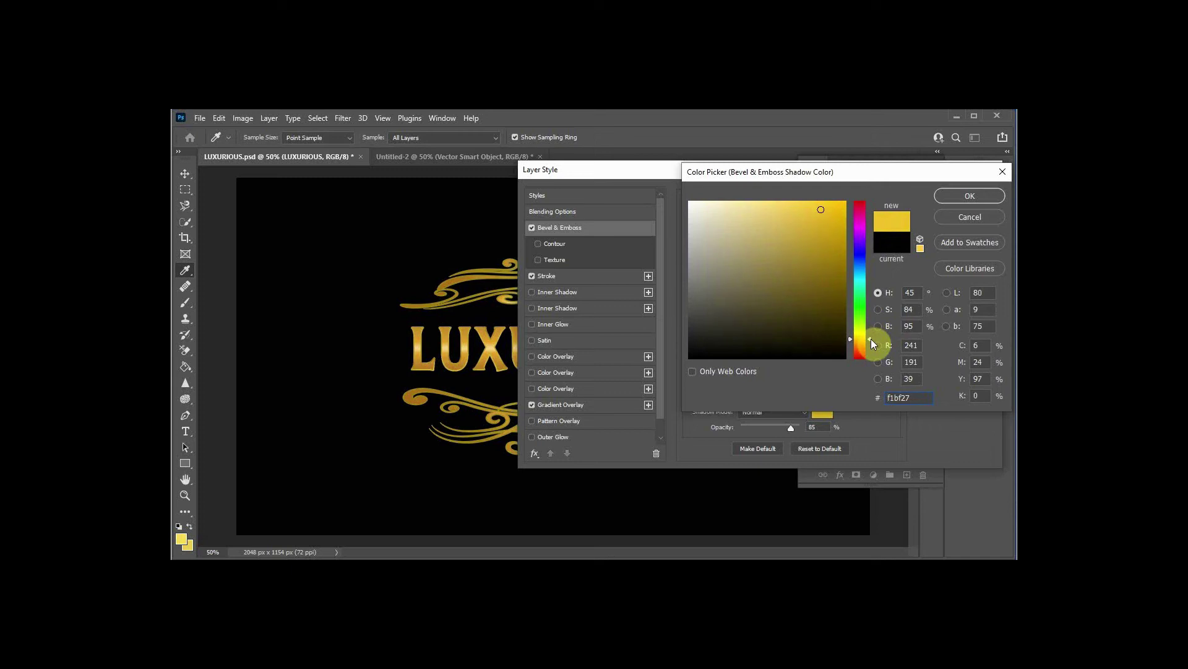
pyautogui.click(834, 205)
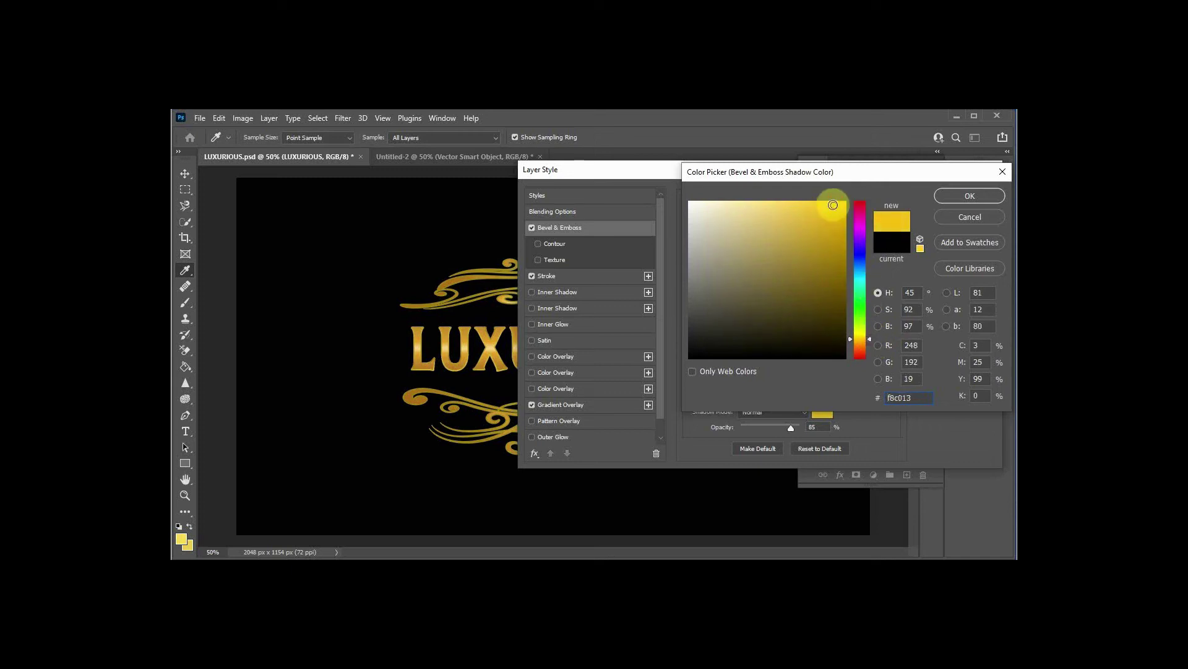
pyautogui.click(810, 203)
pyautogui.click(957, 196)
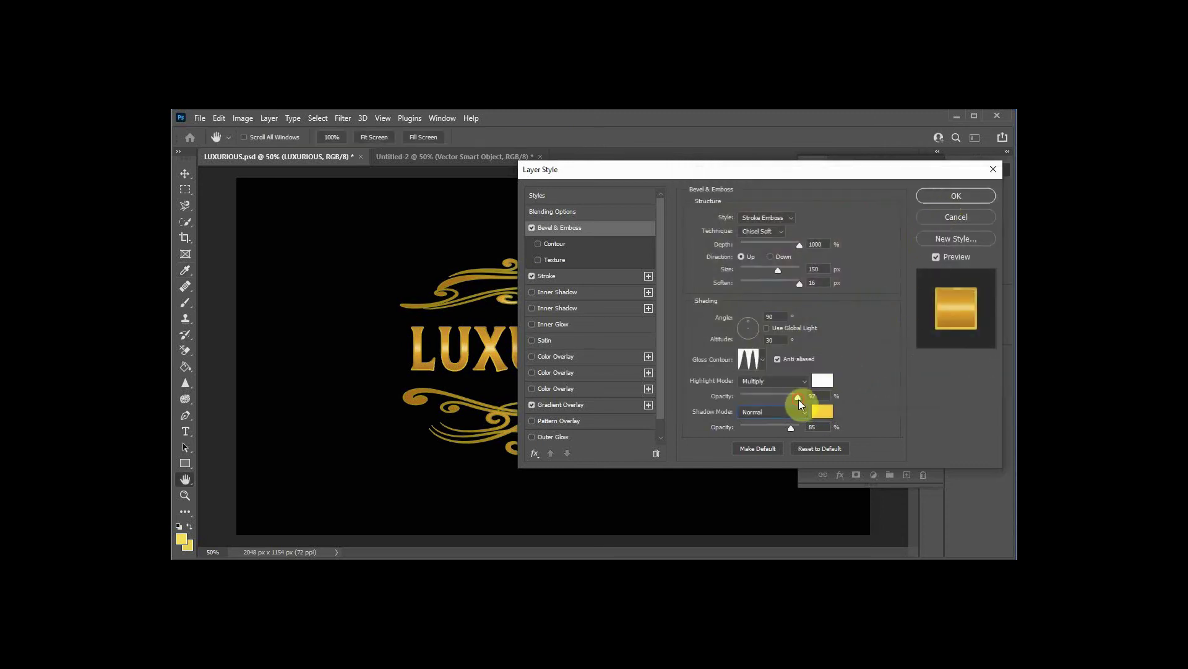
# Step: Try Dissolve as the bevel's highlight mode, settle on Exclusion, and set the highlight opacity to 68%
pyautogui.click(801, 379)
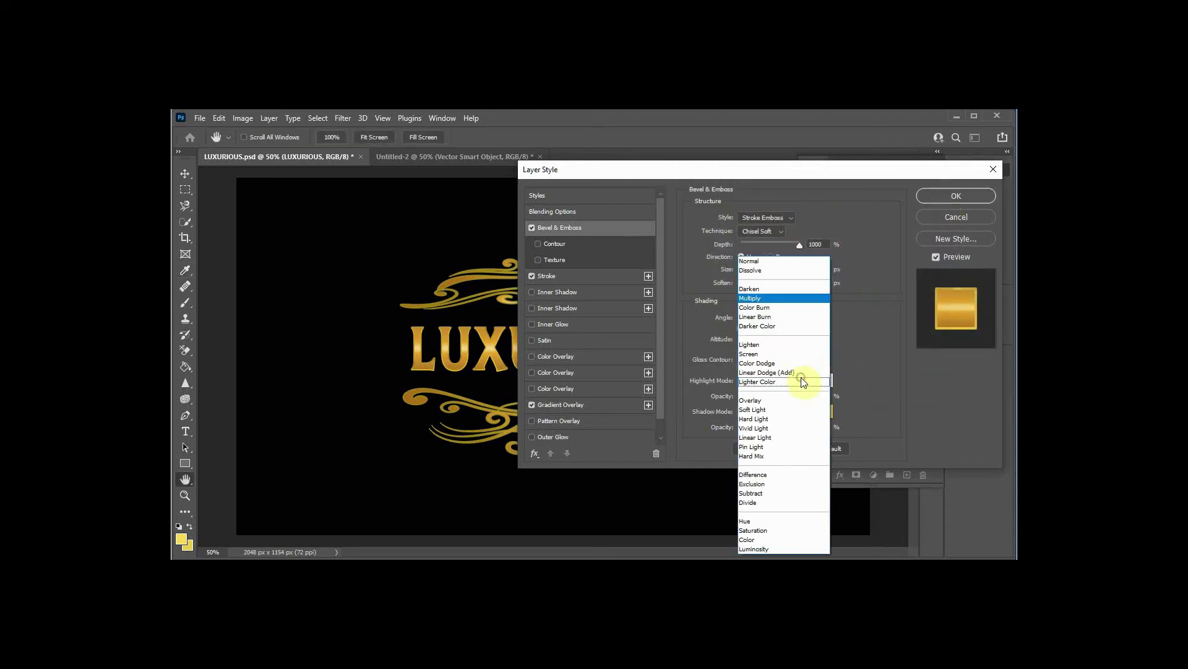
pyautogui.click(760, 272)
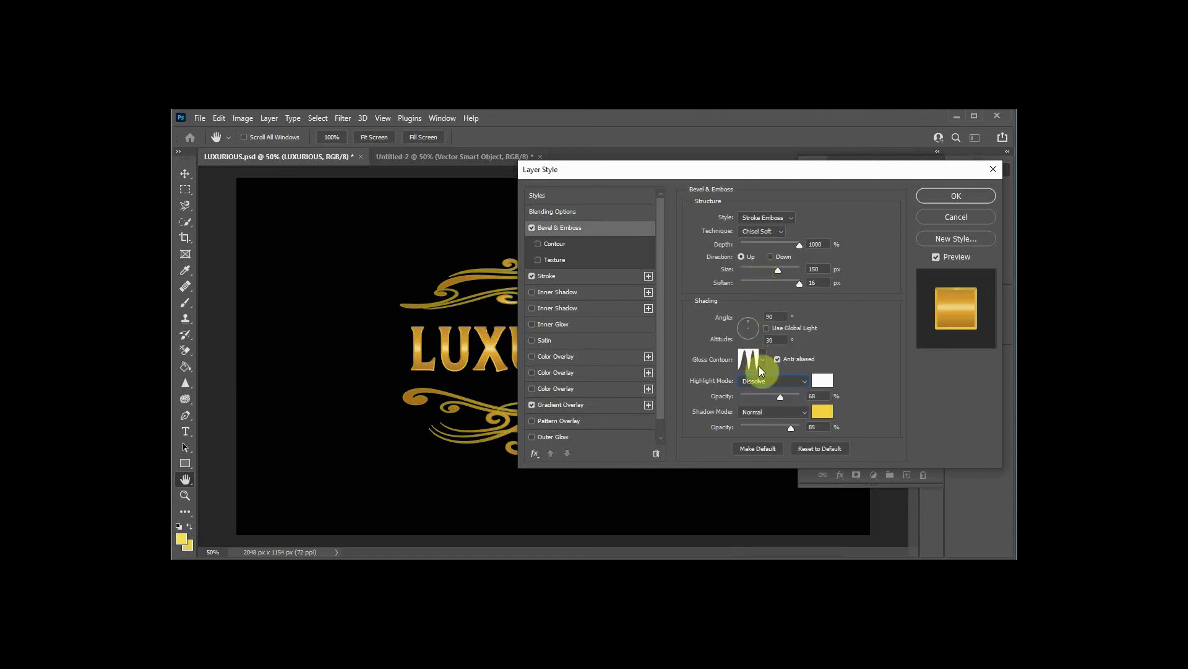
pyautogui.click(781, 380)
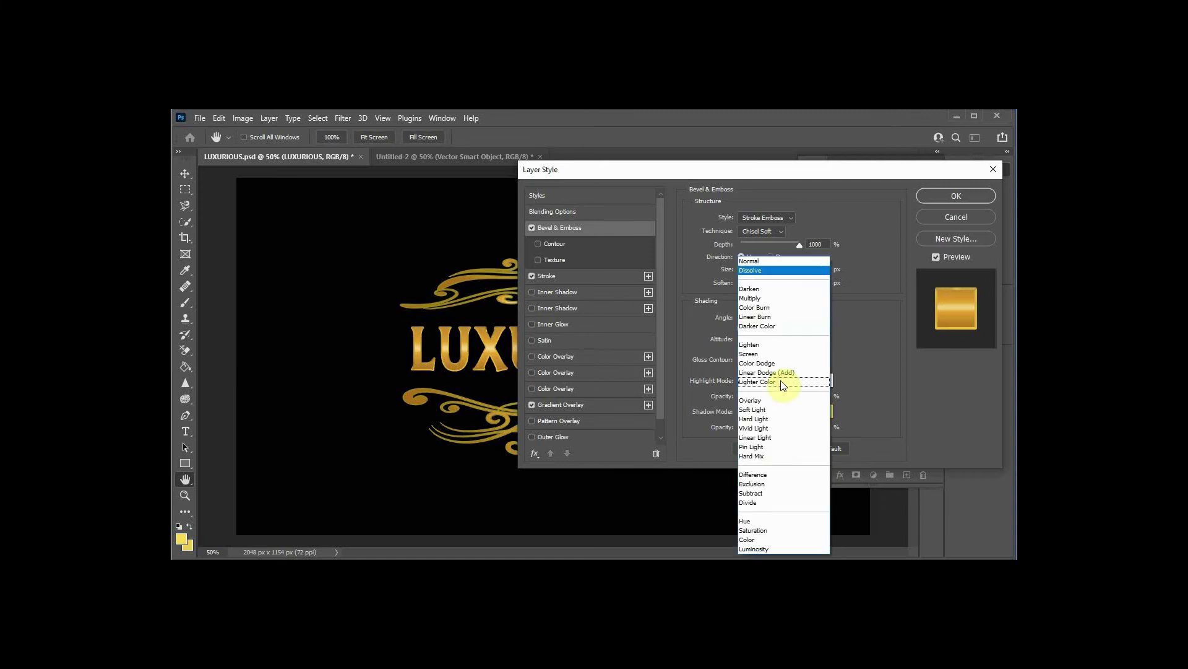
pyautogui.click(758, 487)
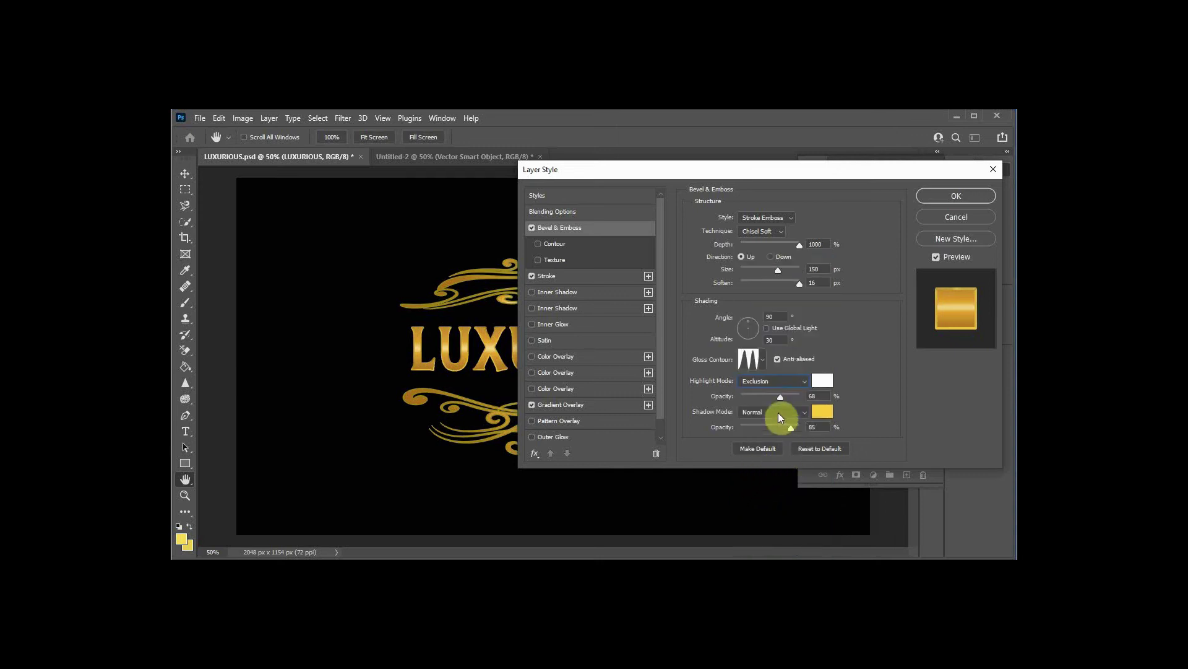
# Step: Try Exclusion and Vivid Light as the bevel's shadow mode with the shadow opacity at 91%
pyautogui.moveTo(793, 429); pyautogui.dragTo(783, 429)
pyautogui.click(806, 412)
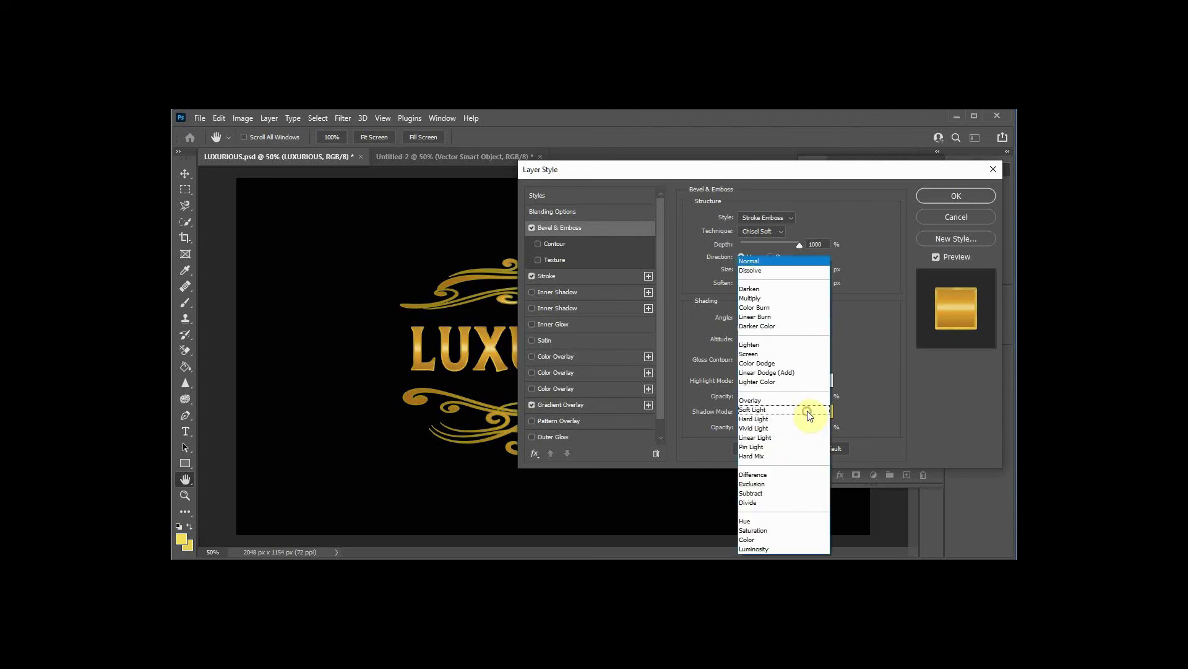
pyautogui.click(763, 483)
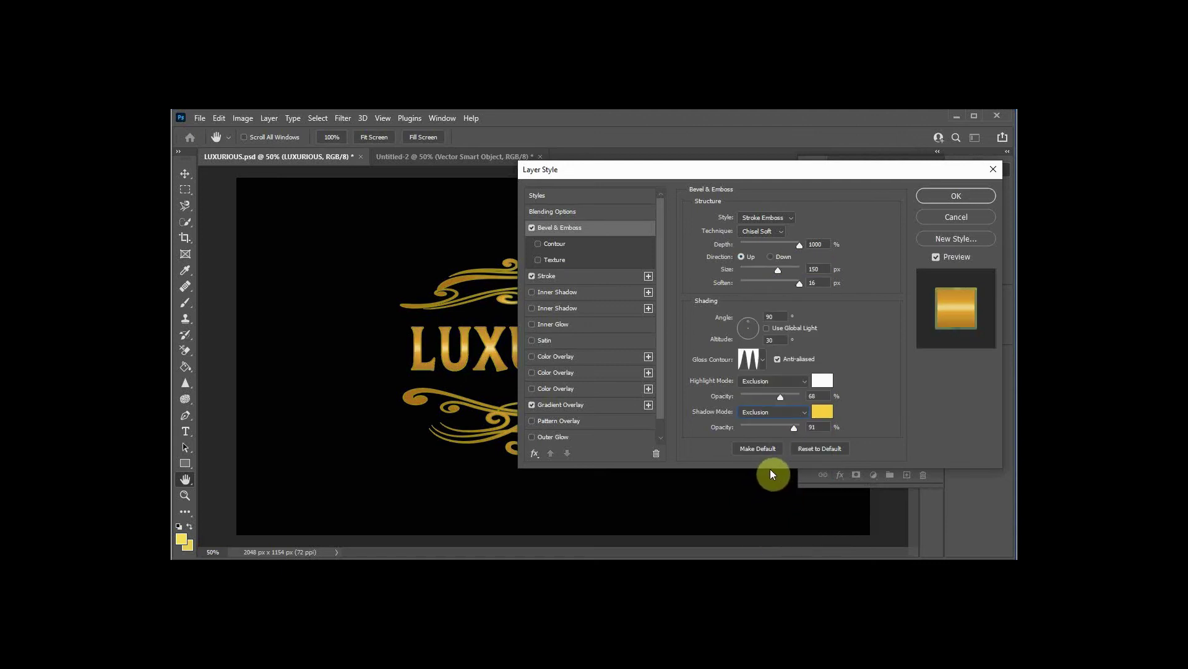
pyautogui.click(804, 411)
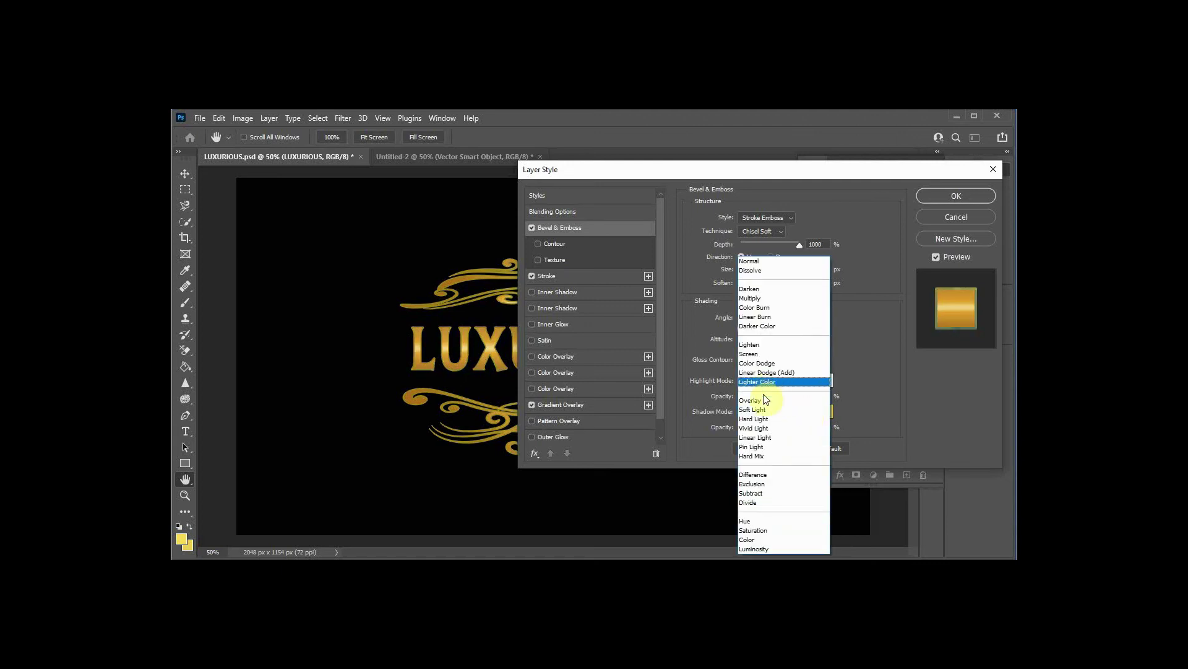
pyautogui.click(765, 427)
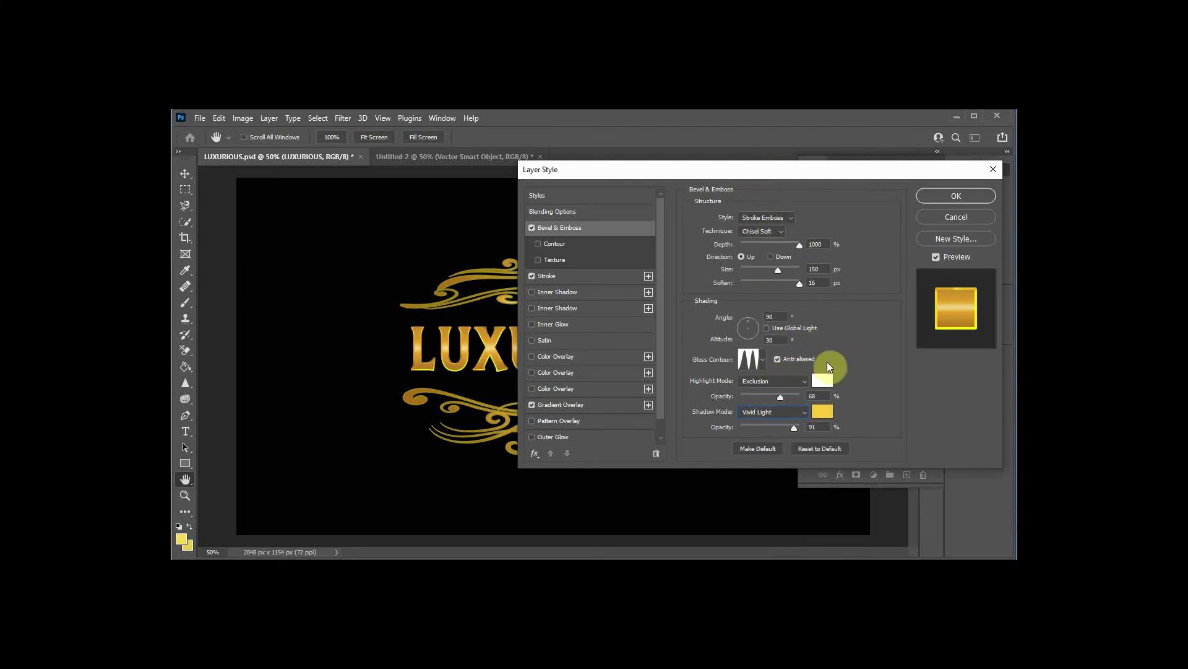
# Step: Set the bevel's shadow mode to Screen at 69% opacity and the highlight opacity to 100%
pyautogui.moveTo(765, 399); pyautogui.dragTo(757, 396)
pyautogui.write('30')
pyautogui.click(807, 412)
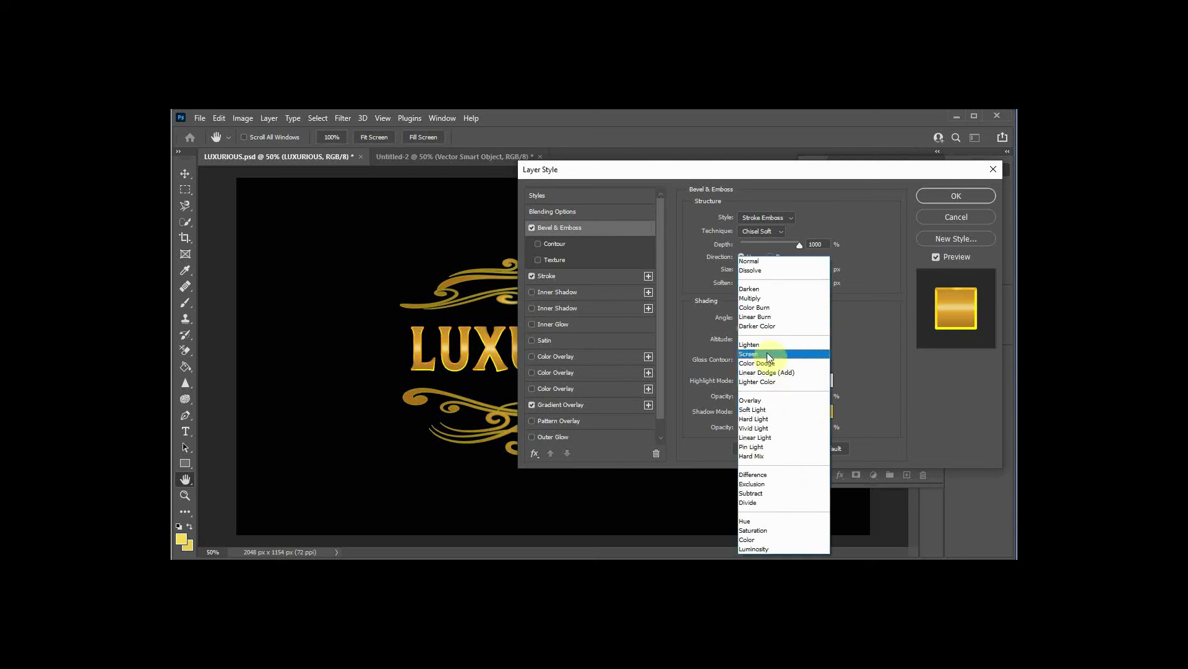
pyautogui.click(767, 353)
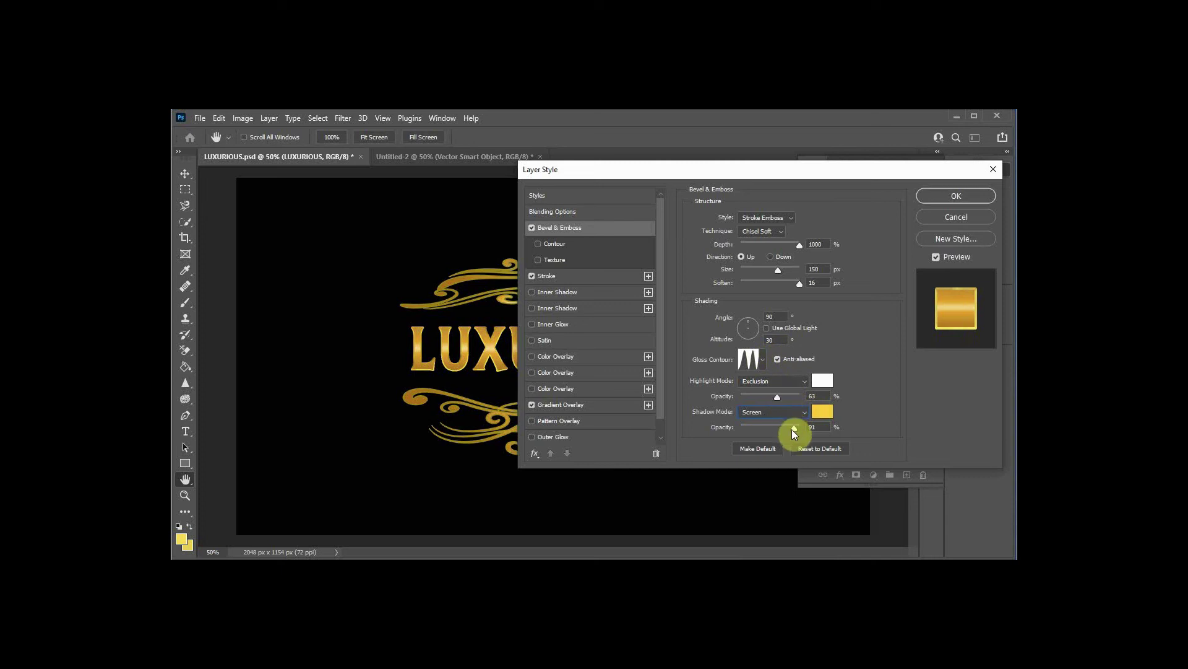
pyautogui.moveTo(795, 428); pyautogui.dragTo(782, 424)
pyautogui.click(800, 396)
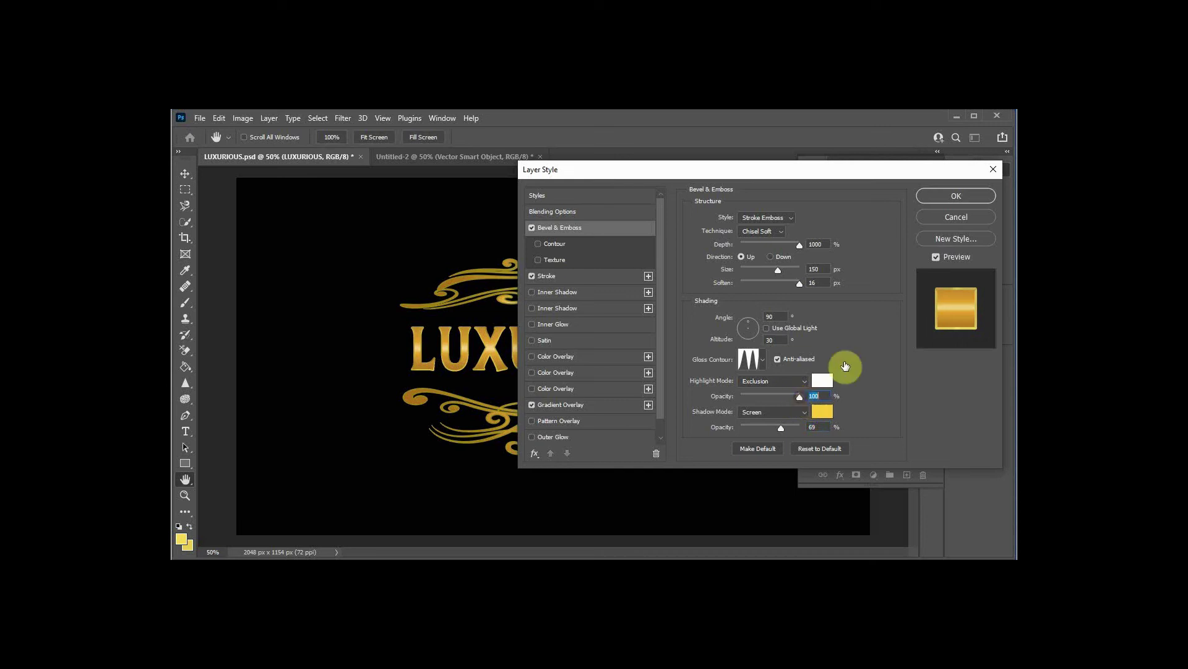
# Step: Apply the bevel settings to the LUXURIOUS text, clear the layer selection and reselect the text on the canvas
pyautogui.click(968, 202)
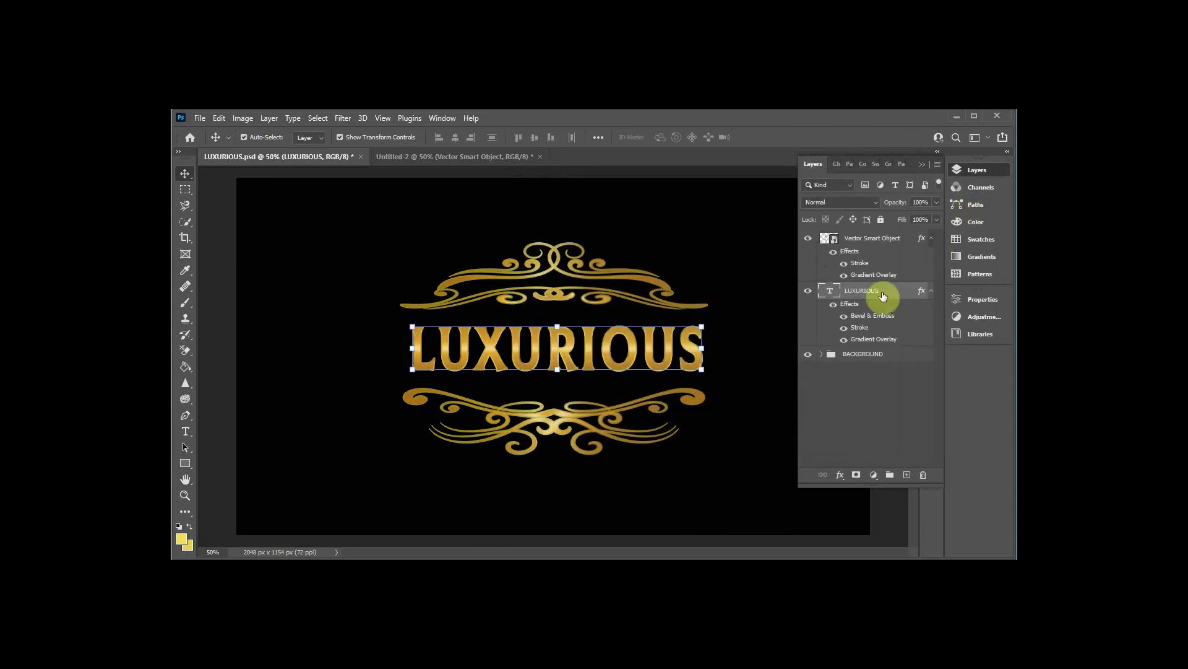
pyautogui.click(758, 319)
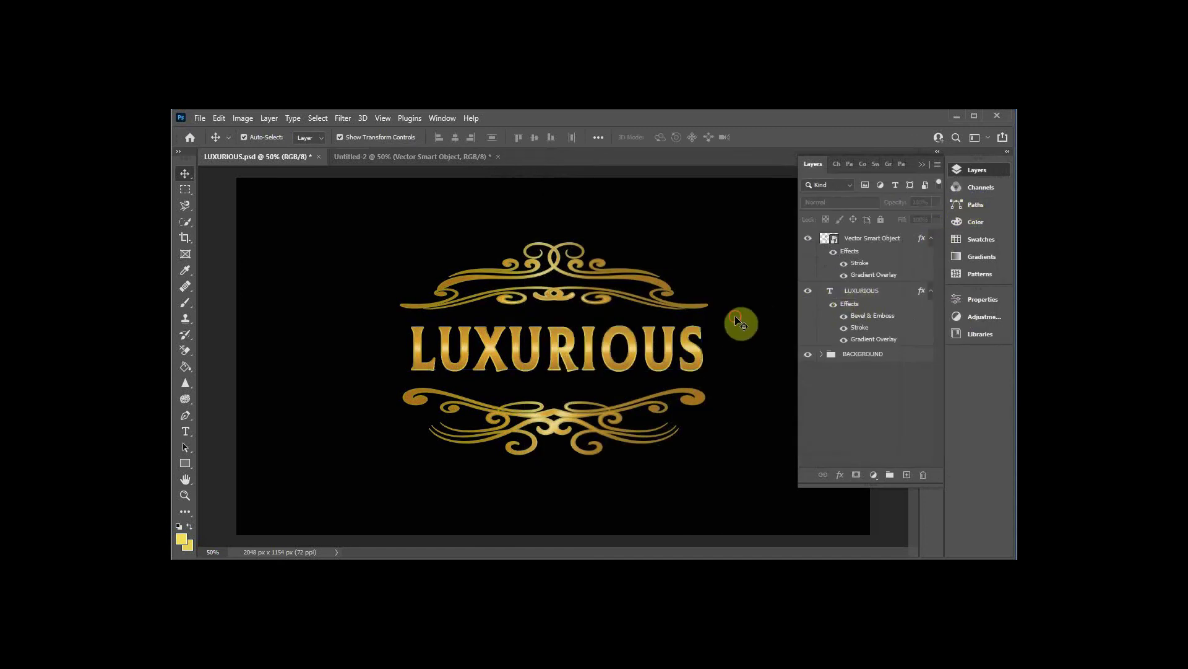
pyautogui.click(667, 370)
# Step: Add a Bevel & Emboss effect to the flourish smart object and reset the bevel settings to default
pyautogui.click(645, 277)
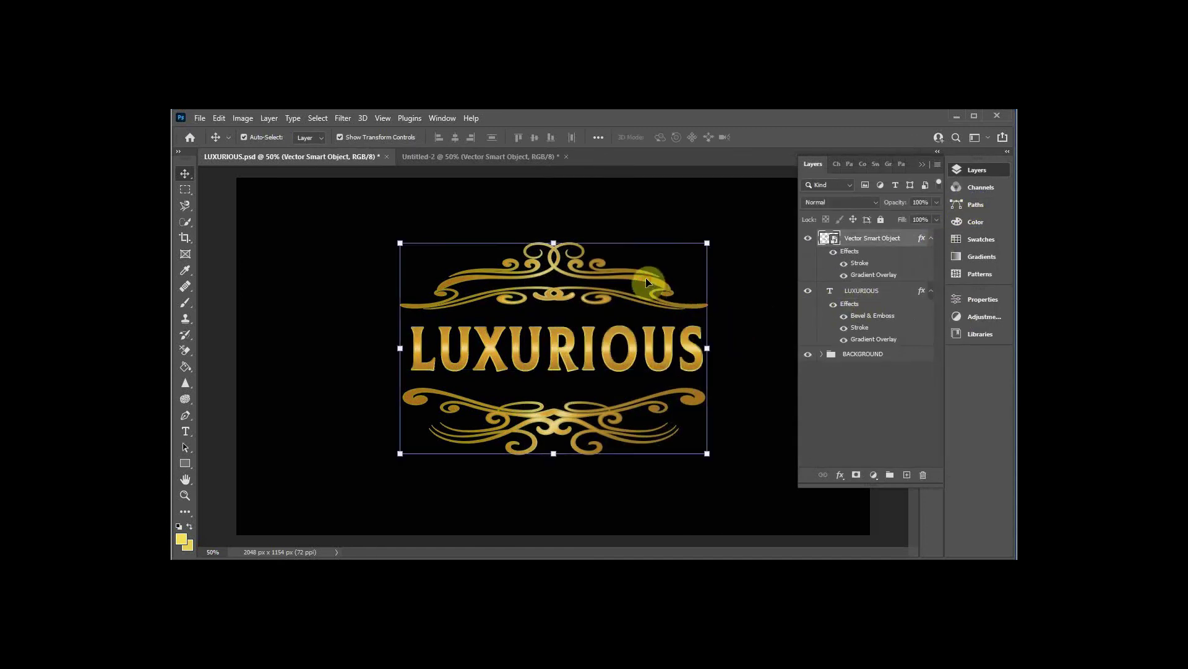
pyautogui.click(840, 474)
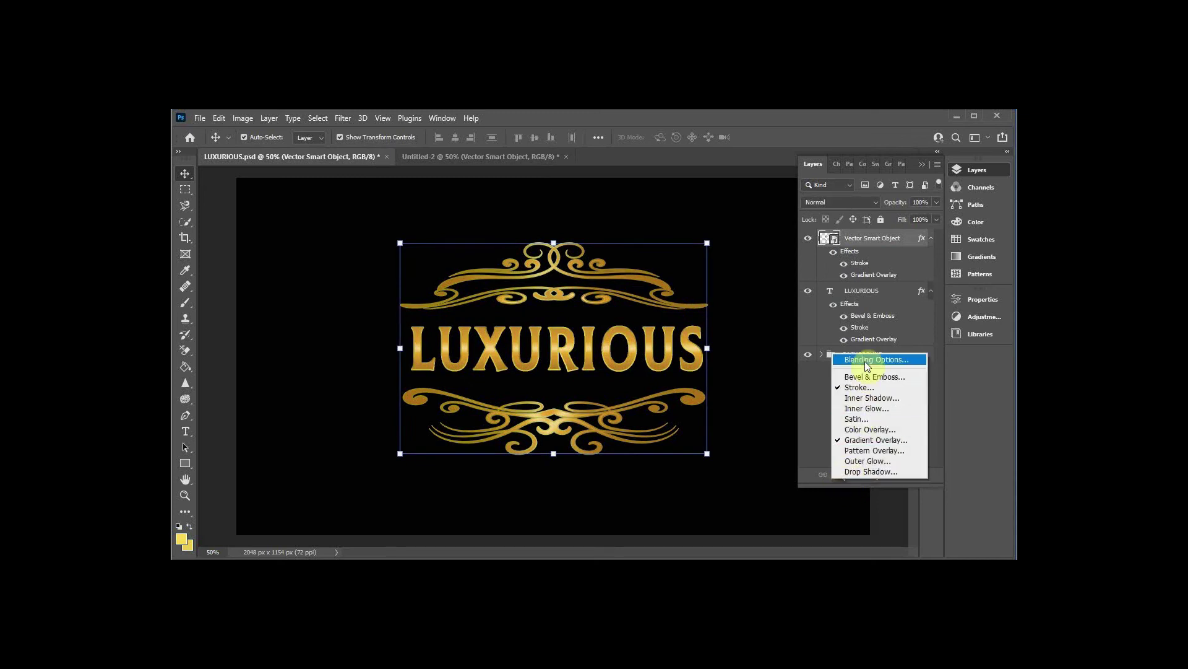
pyautogui.click(862, 378)
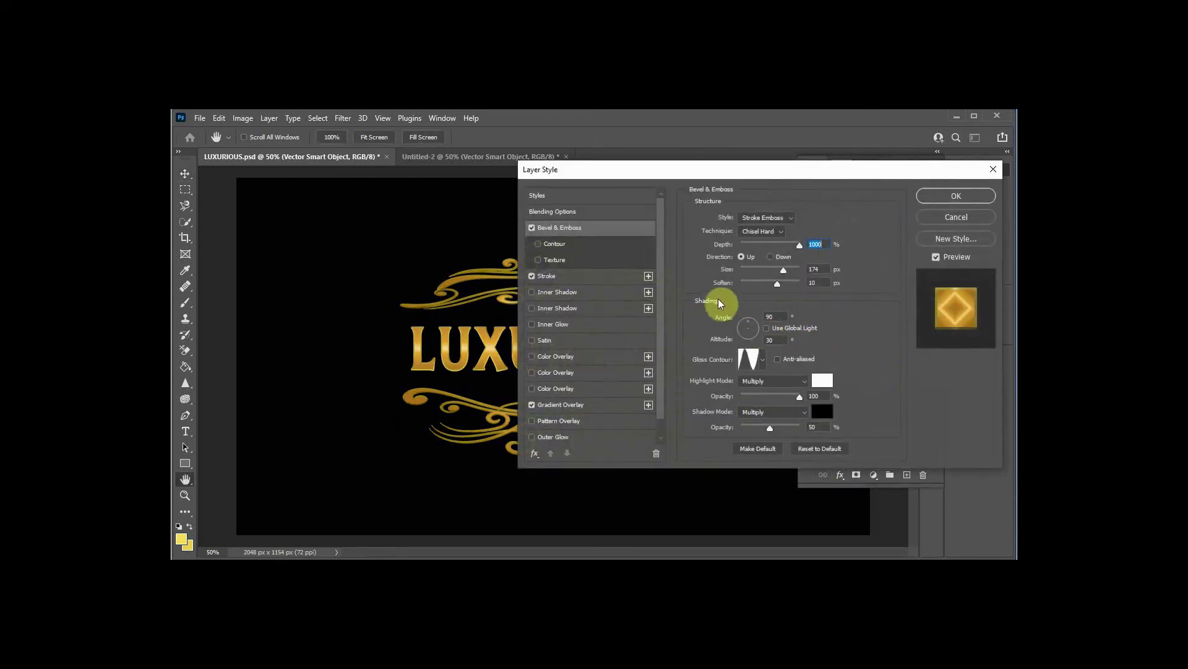
pyautogui.click(811, 447)
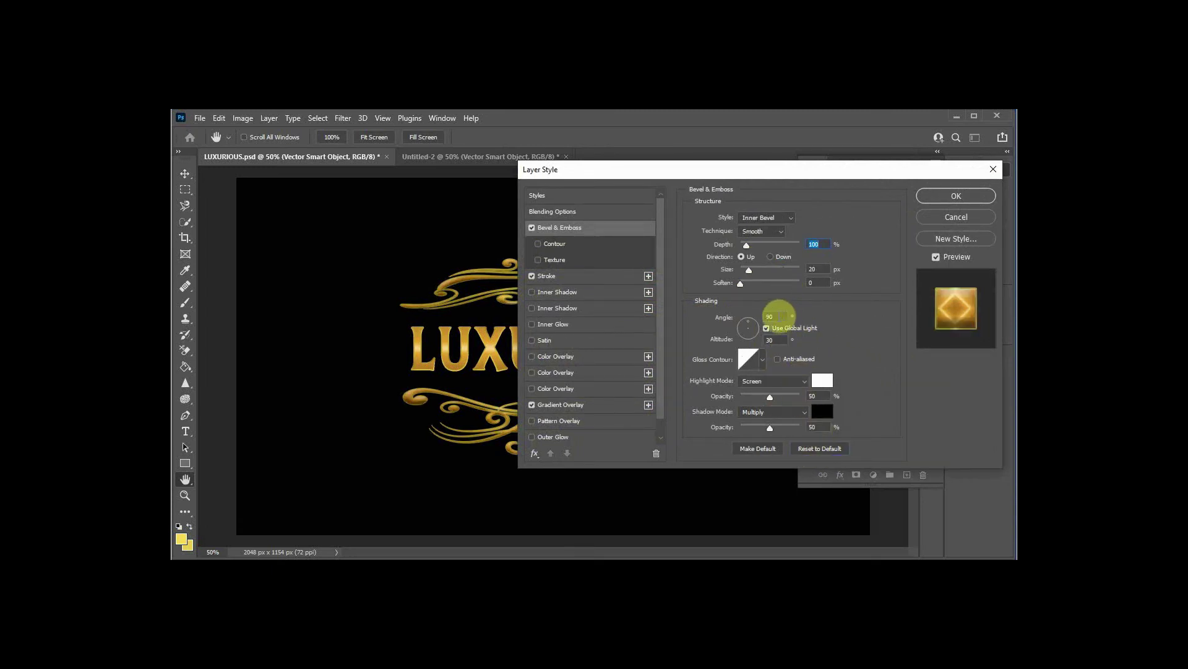
# Step: Set the flourish's bevel style to Stroke Emboss and its technique to Chisel Hard
pyautogui.click(788, 219)
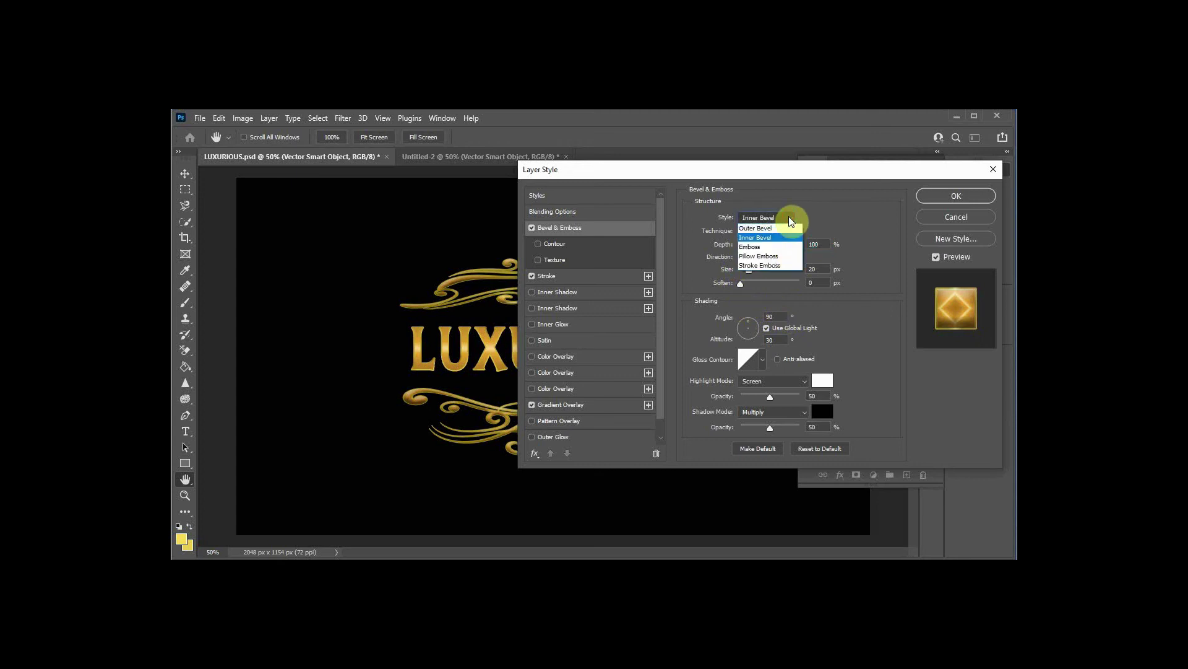
pyautogui.click(767, 265)
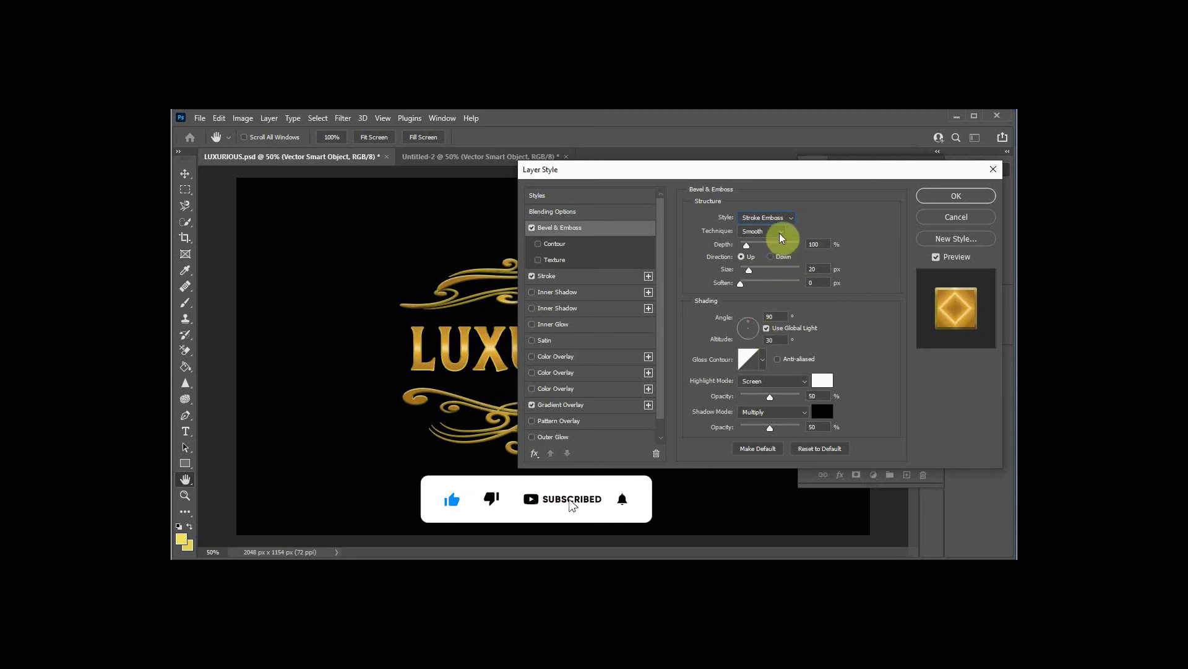
pyautogui.click(779, 233)
pyautogui.click(771, 248)
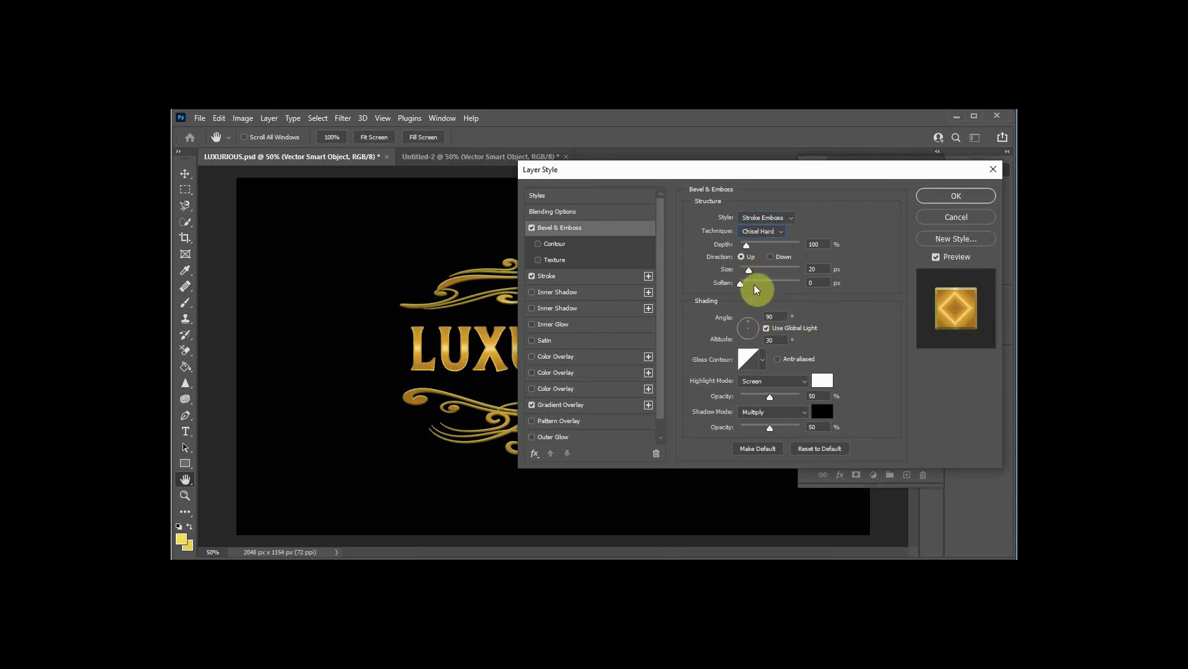
# Step: Give the flourish's bevel the triple-peaked gloss contour and enable anti-aliasing for it
pyautogui.click(762, 358)
pyautogui.click(724, 407)
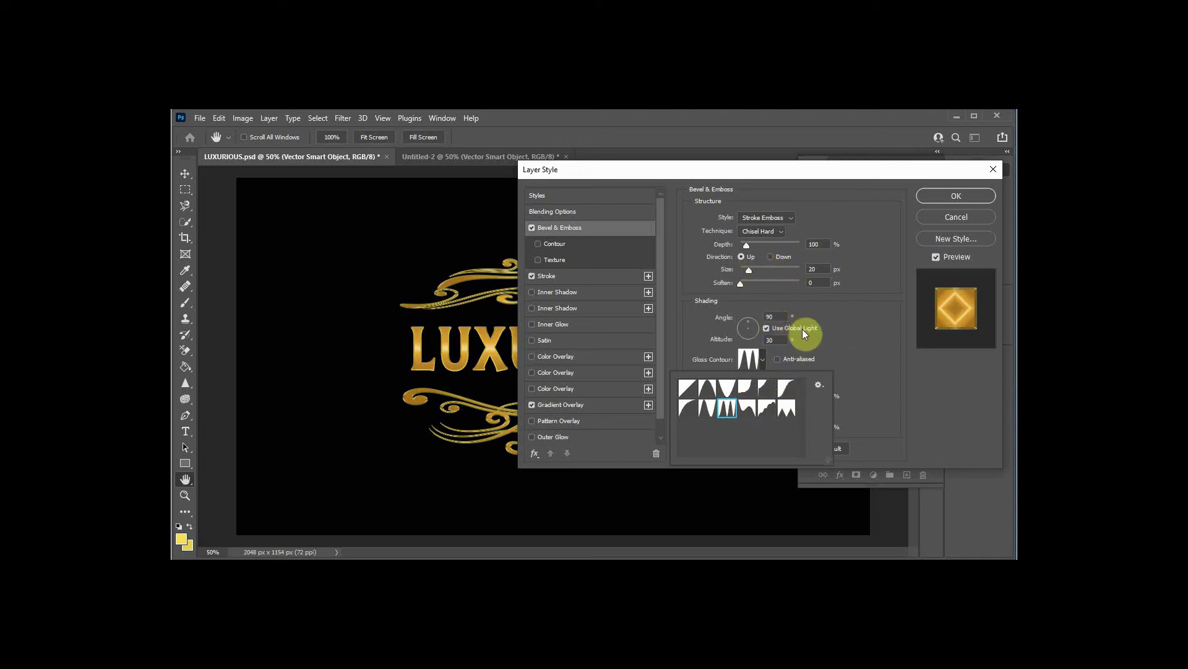
pyautogui.click(778, 358)
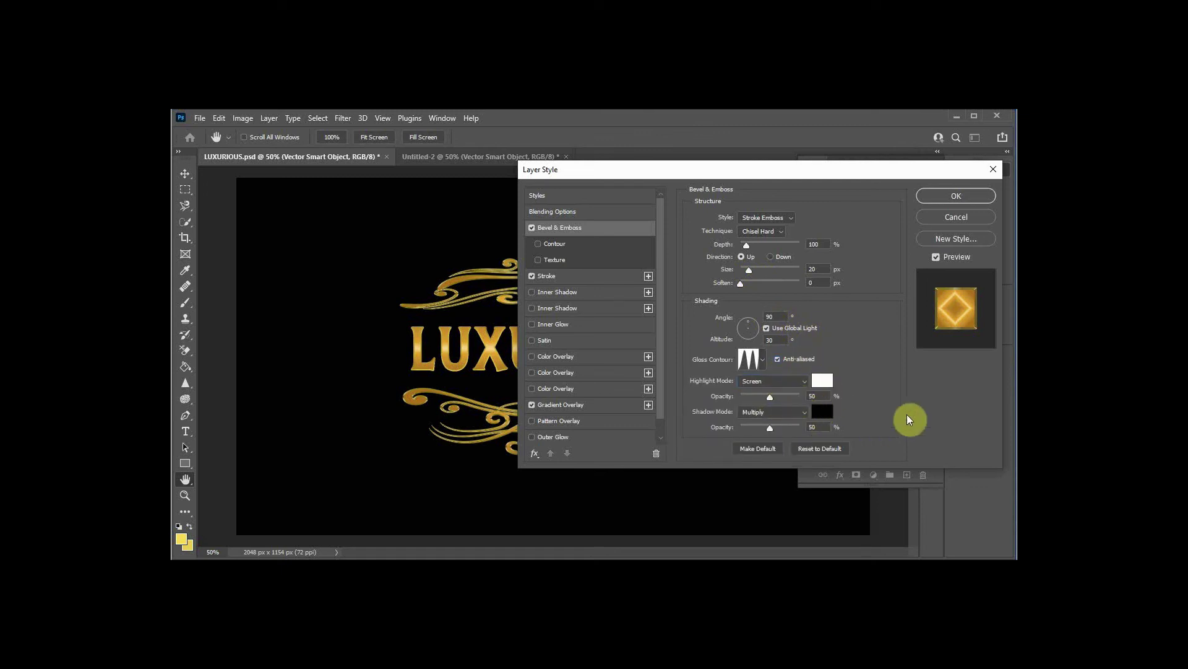
# Step: Set the flourish's bevel to 0 px size, 1% depth, 18% highlight opacity and 26% shadow opacity, and apply the style
pyautogui.moveTo(771, 177); pyautogui.dragTo(840, 145)
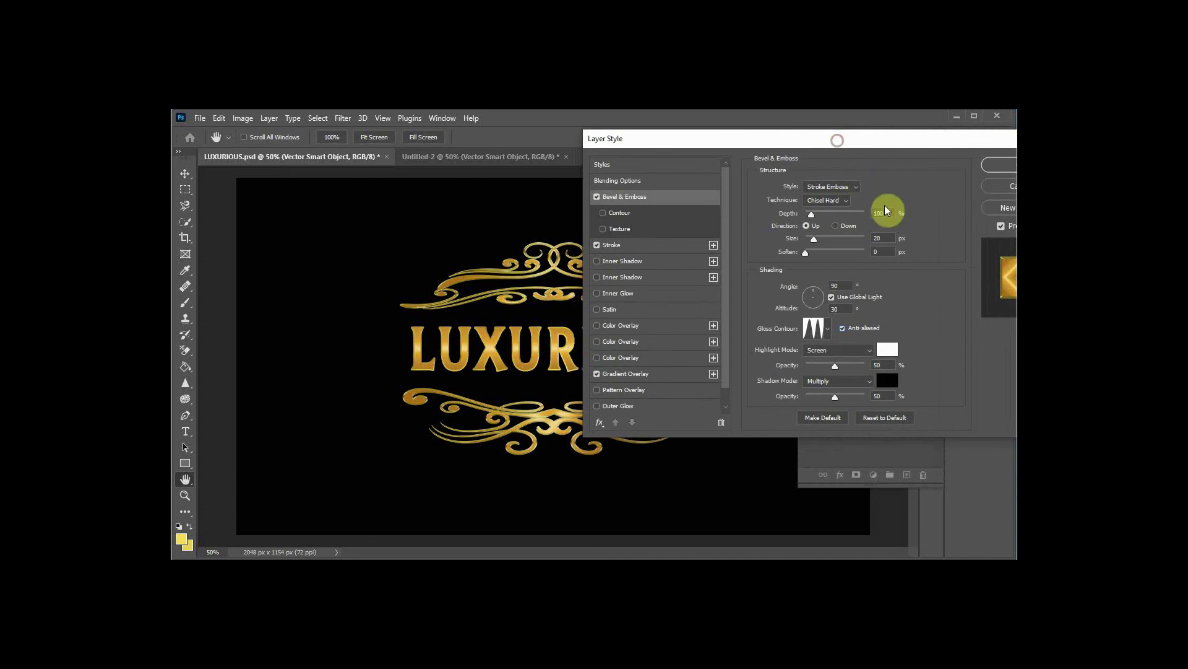
pyautogui.moveTo(815, 239); pyautogui.dragTo(803, 247)
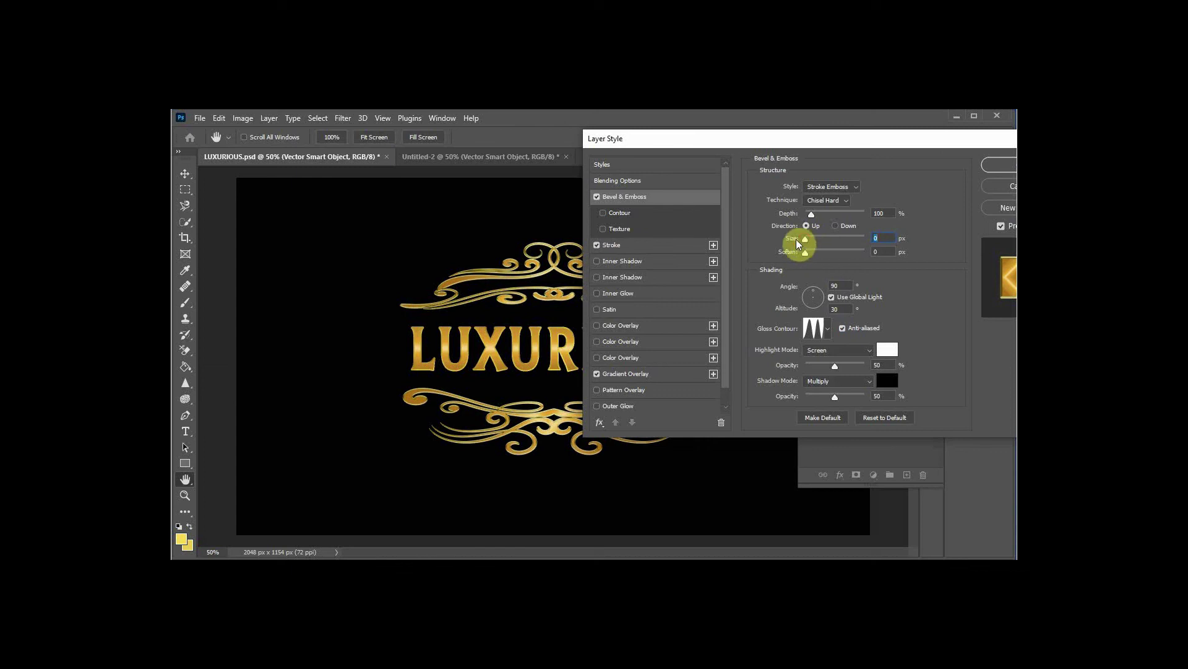
pyautogui.moveTo(811, 214); pyautogui.dragTo(809, 224)
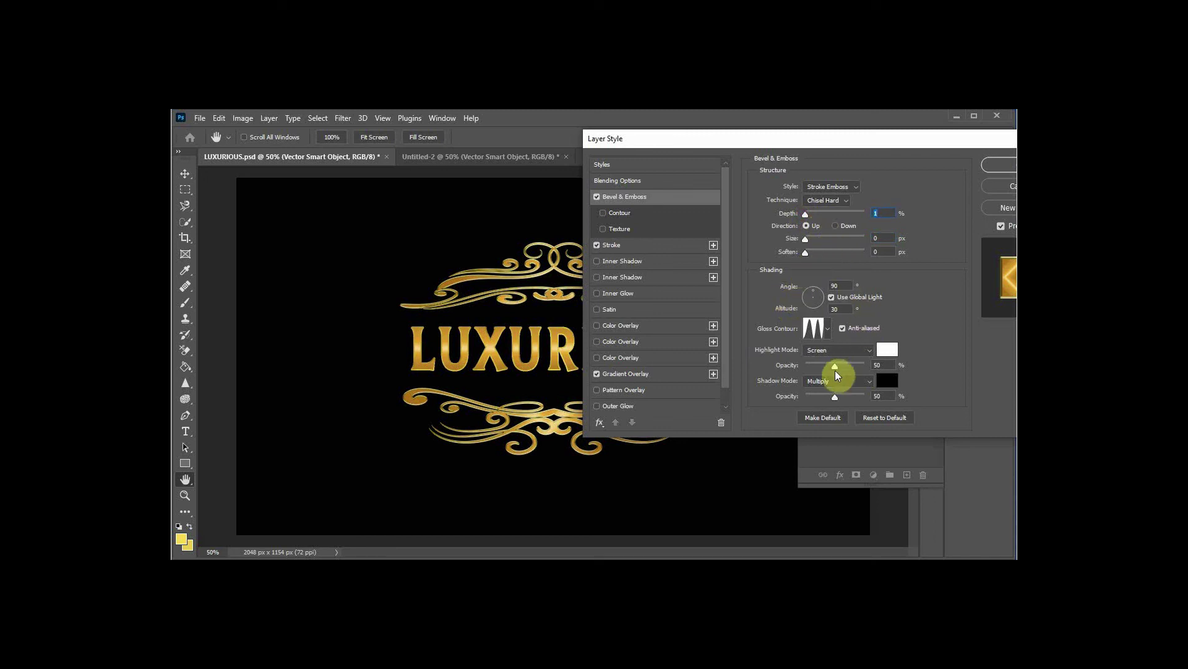
pyautogui.moveTo(835, 370); pyautogui.dragTo(822, 401)
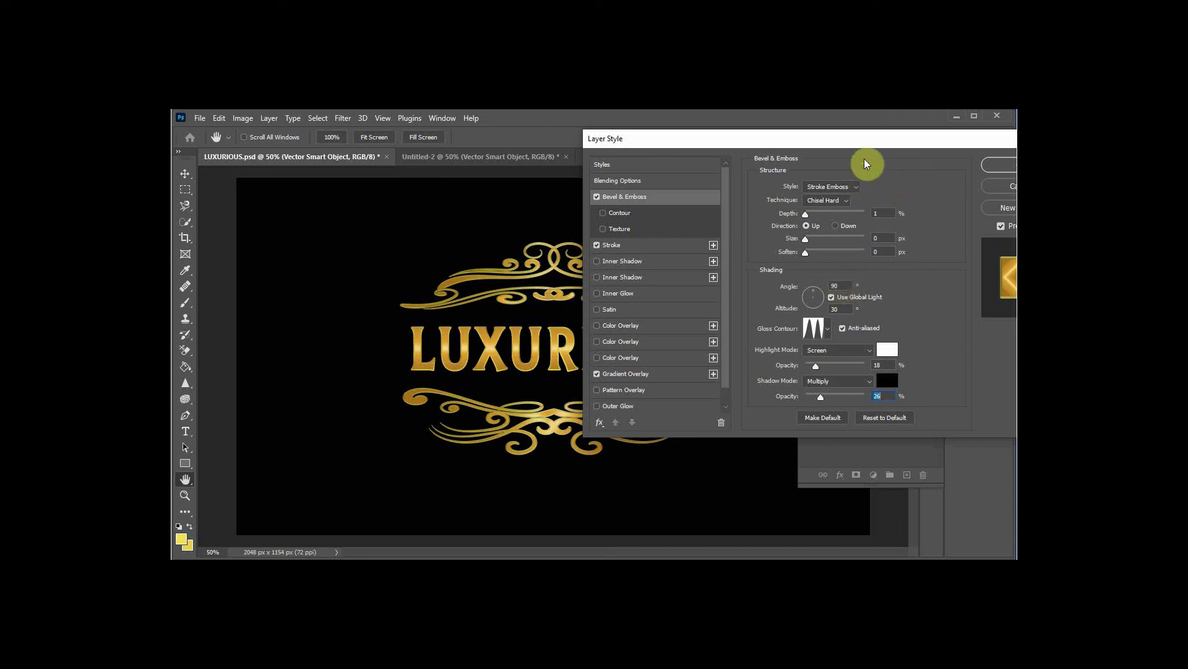
pyautogui.moveTo(872, 146); pyautogui.dragTo(808, 135)
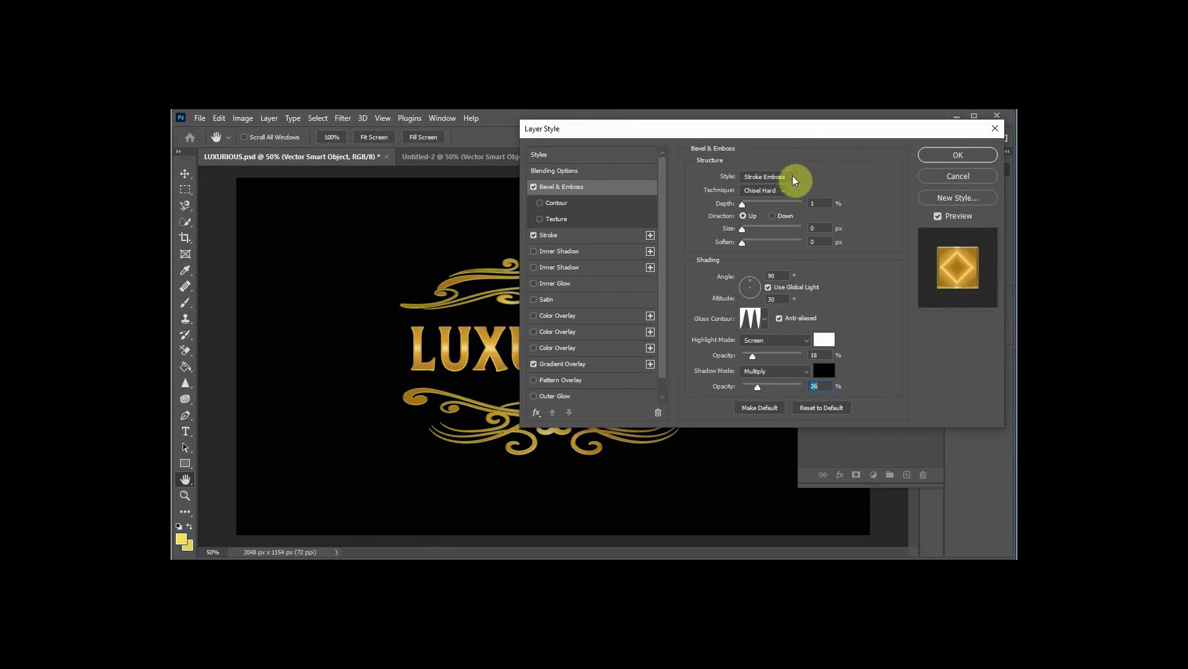
pyautogui.click(960, 156)
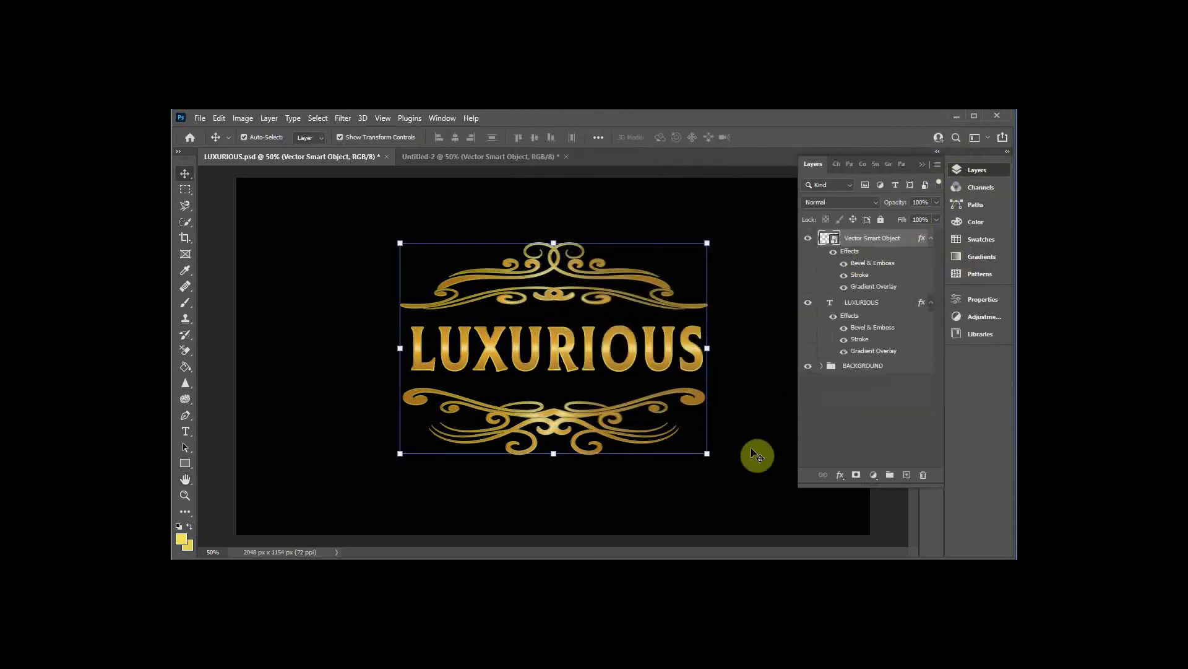
# Step: Scale the LUXURIOUS text proportionally to 111%, centred between the flourishes, and commit the transform
pyautogui.click(785, 471)
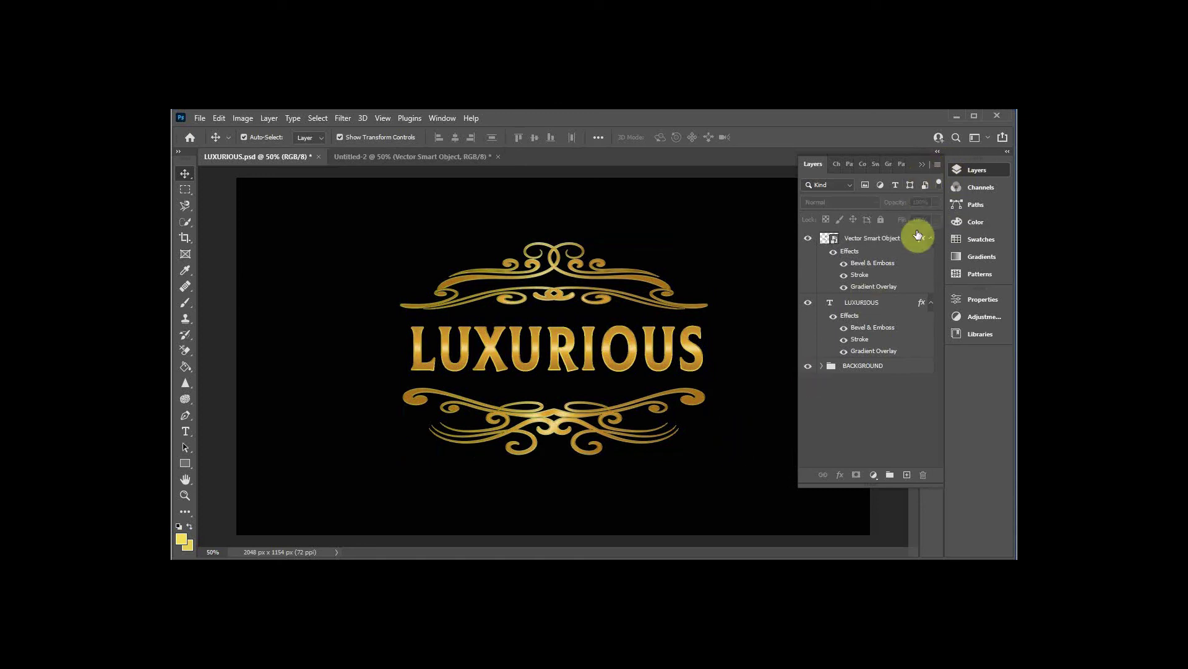
pyautogui.click(665, 362)
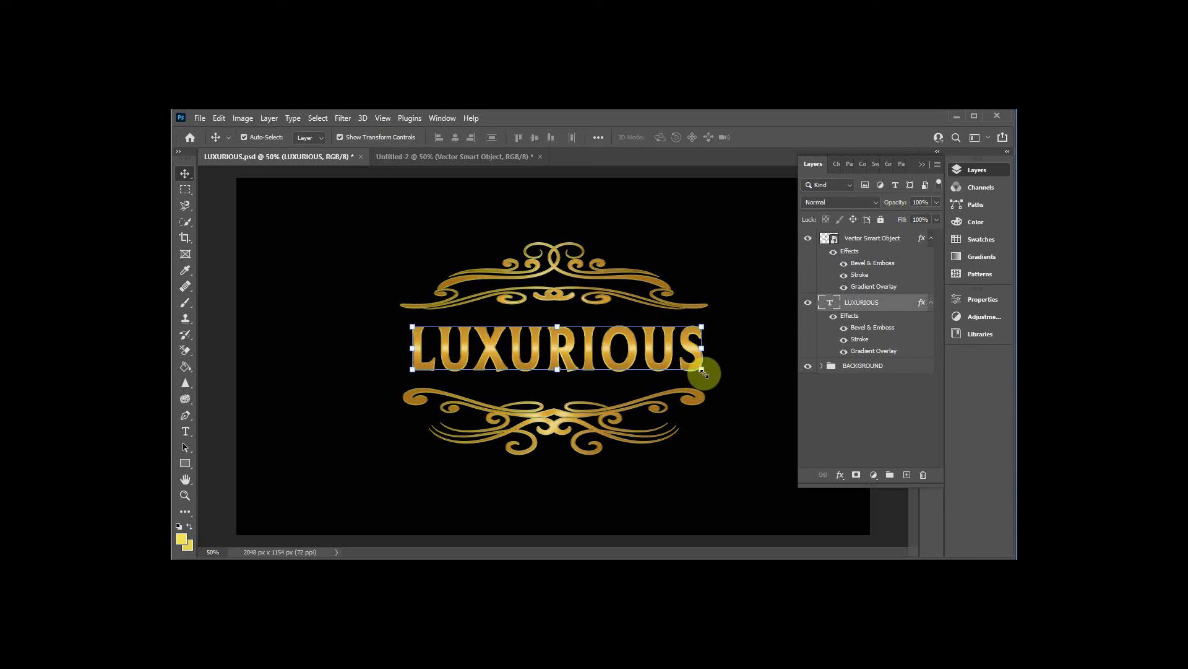
pyautogui.moveTo(703, 372)
pyautogui.mouseDown()
pyautogui.moveTo(717, 379)
pyautogui.moveTo(705, 380)
pyautogui.mouseUp()
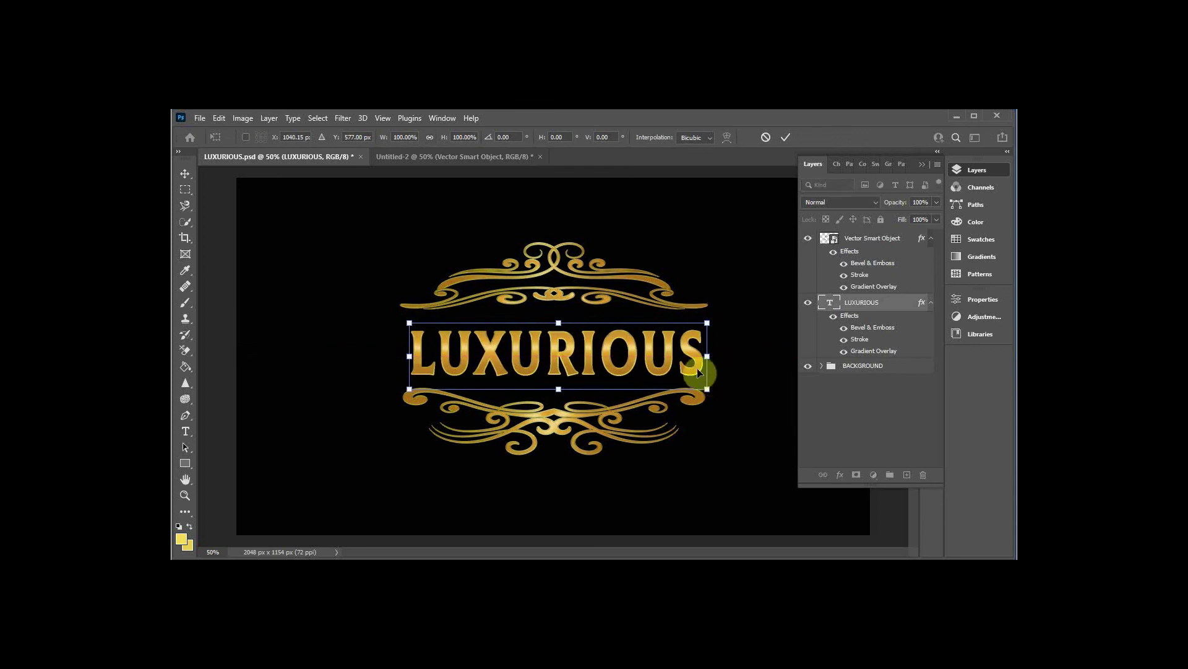
pyautogui.moveTo(710, 356); pyautogui.dragTo(660, 371)
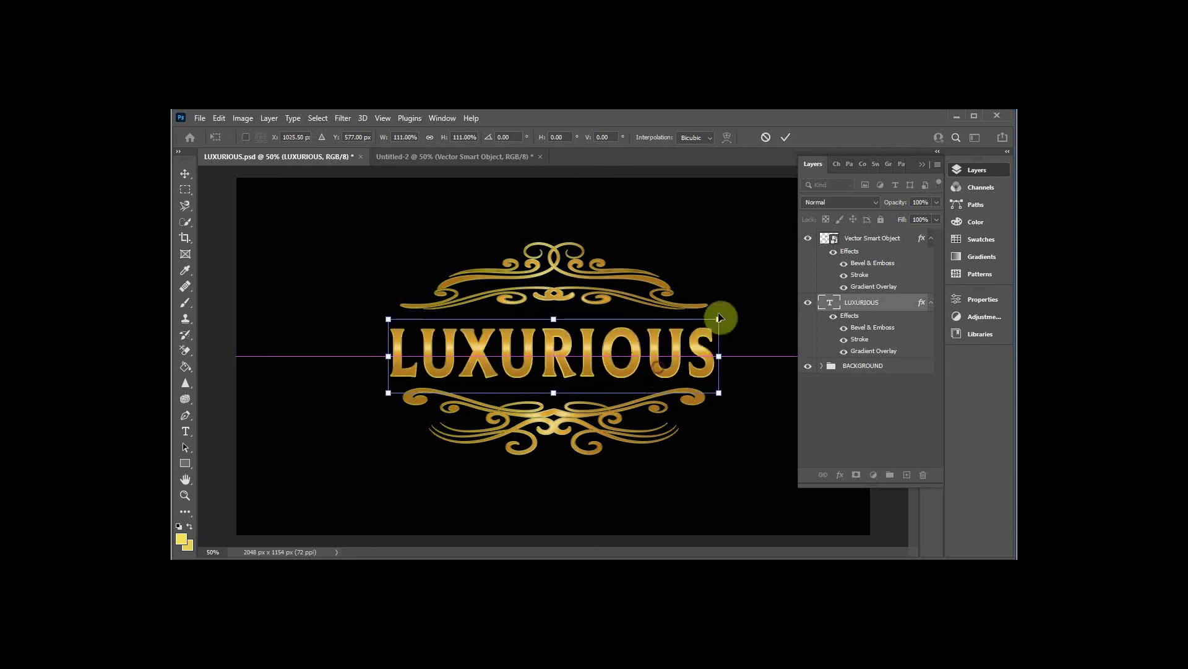
pyautogui.click(786, 139)
pyautogui.click(738, 227)
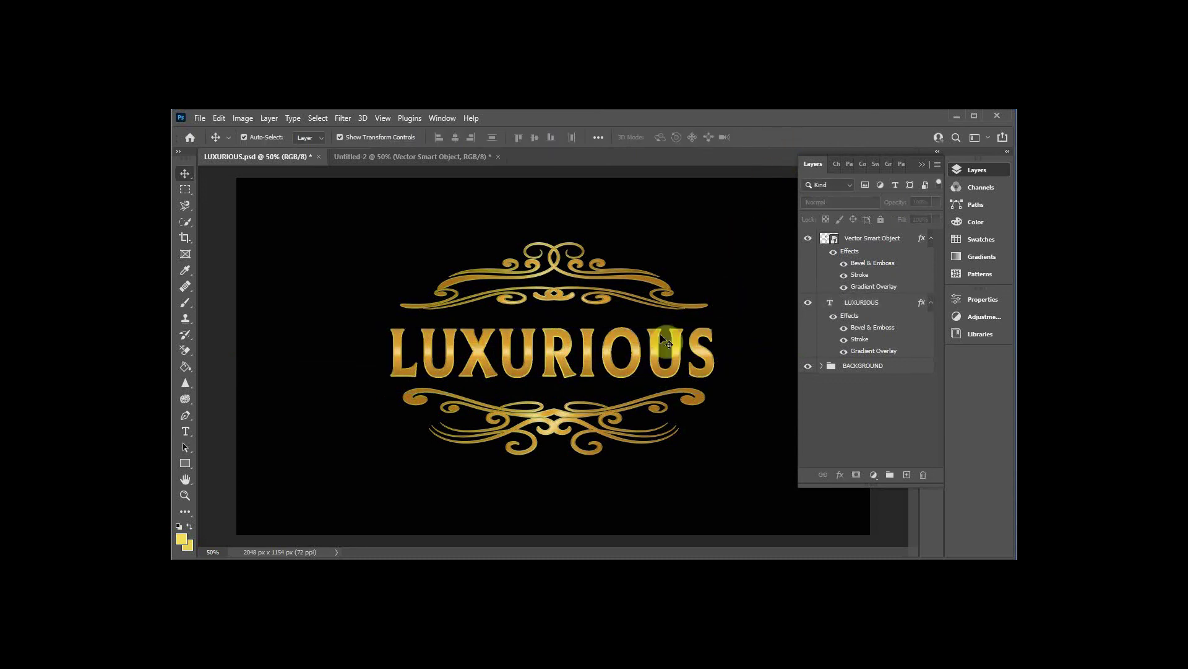
# Step: Stretch the LUXURIOUS text to 104.30% width and 109.15% height, and move it onto the canvas's vertical centre line
pyautogui.click(640, 362)
pyautogui.hotkey('ctrl', 't')
pyautogui.moveTo(552, 327); pyautogui.dragTo(552, 327)
pyautogui.moveTo(554, 386); pyautogui.dragTo(553, 391)
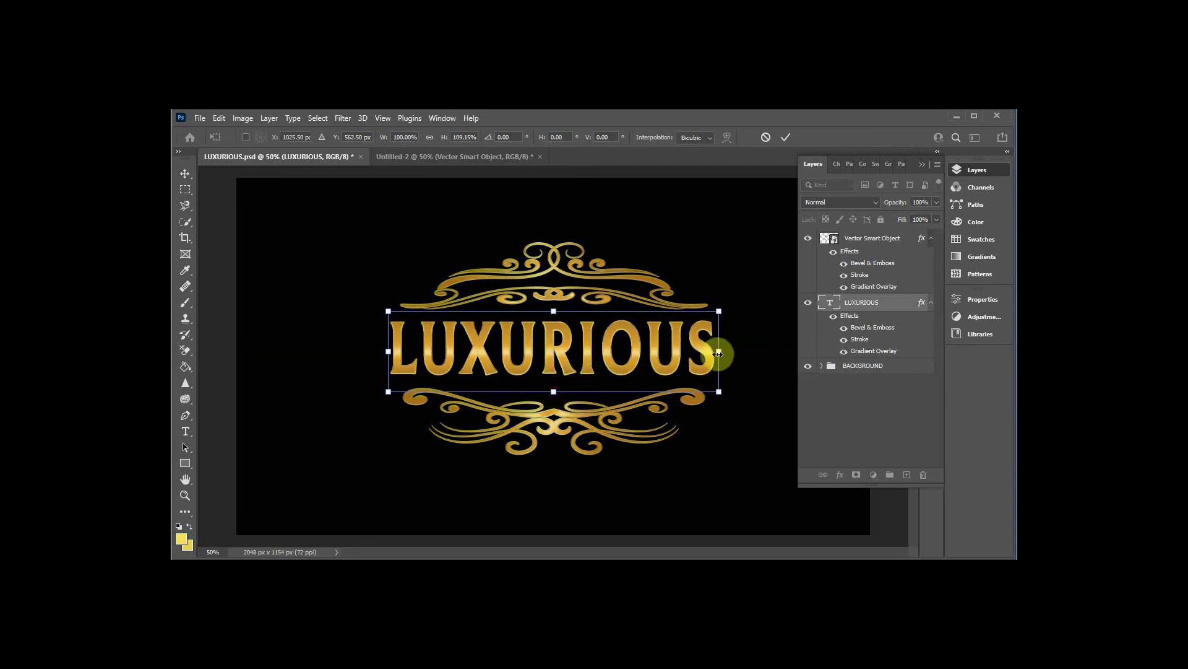
pyautogui.moveTo(720, 352); pyautogui.dragTo(660, 365)
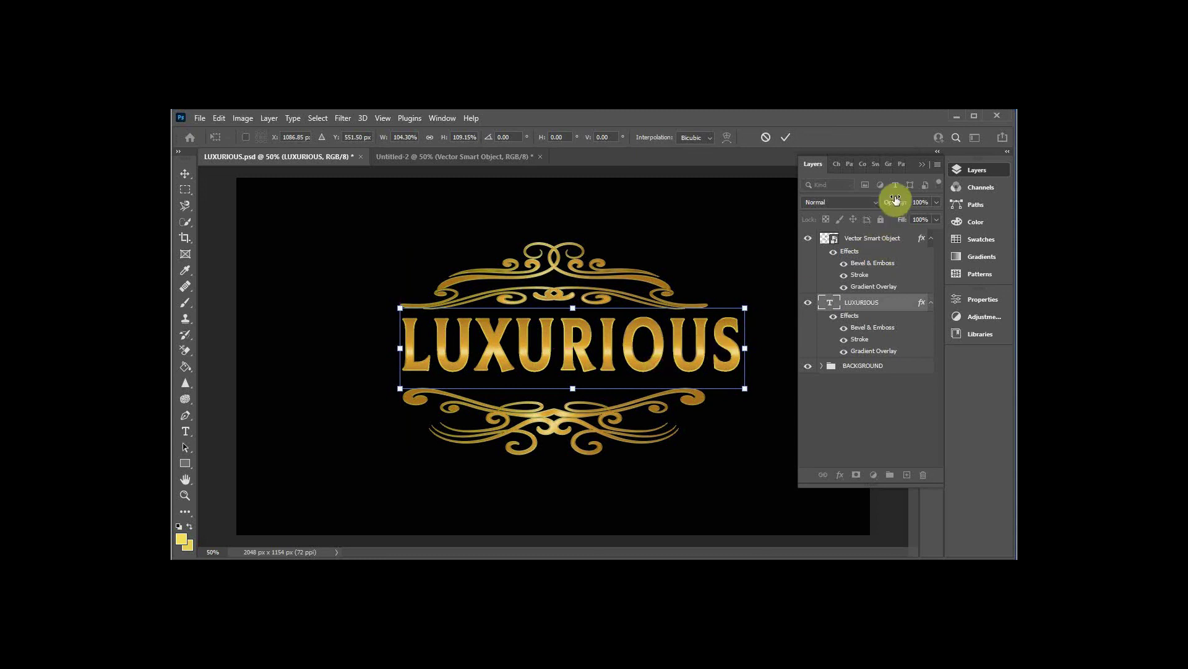
pyautogui.click(921, 164)
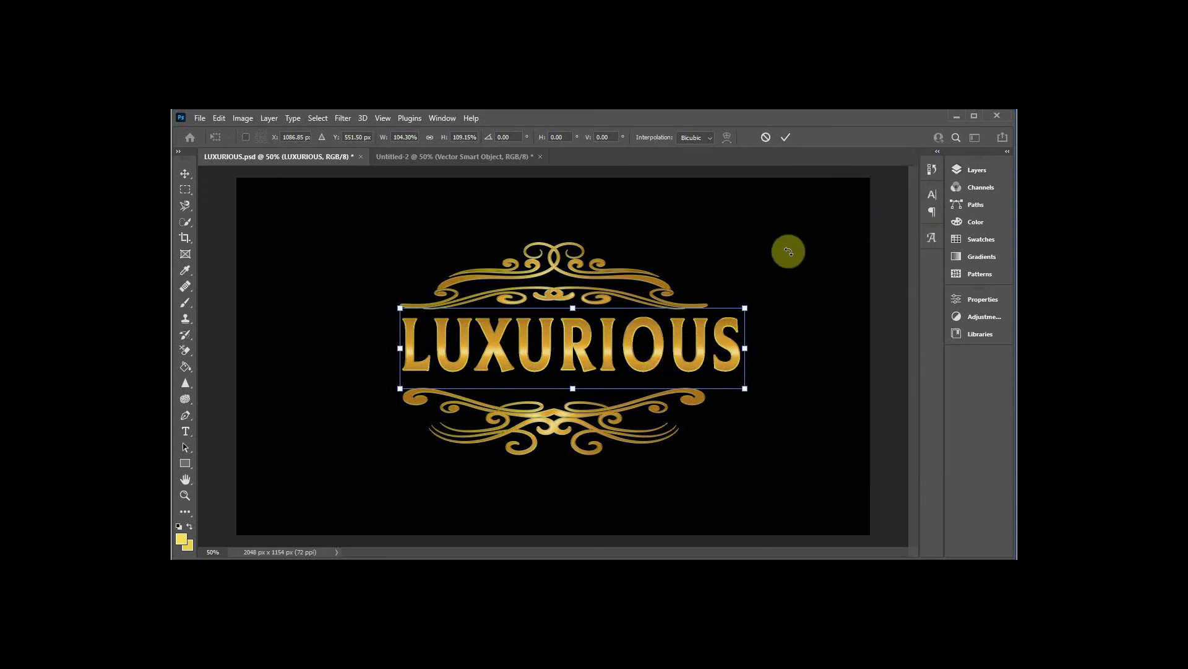
pyautogui.click(787, 137)
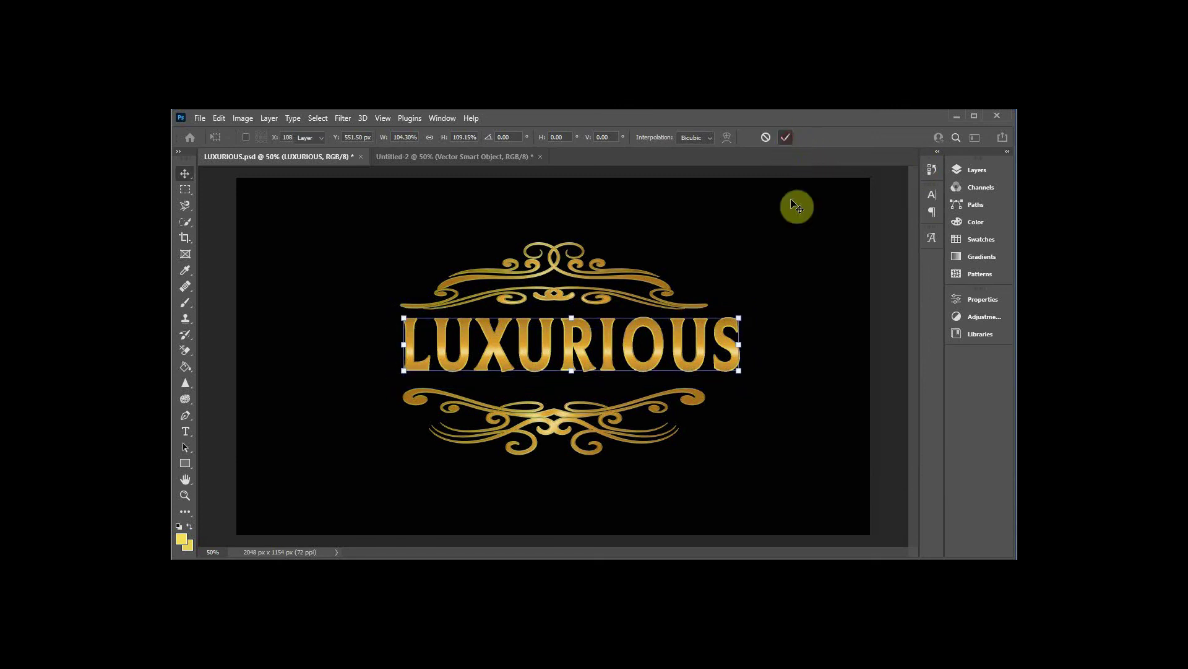
pyautogui.moveTo(607, 346); pyautogui.dragTo(584, 350)
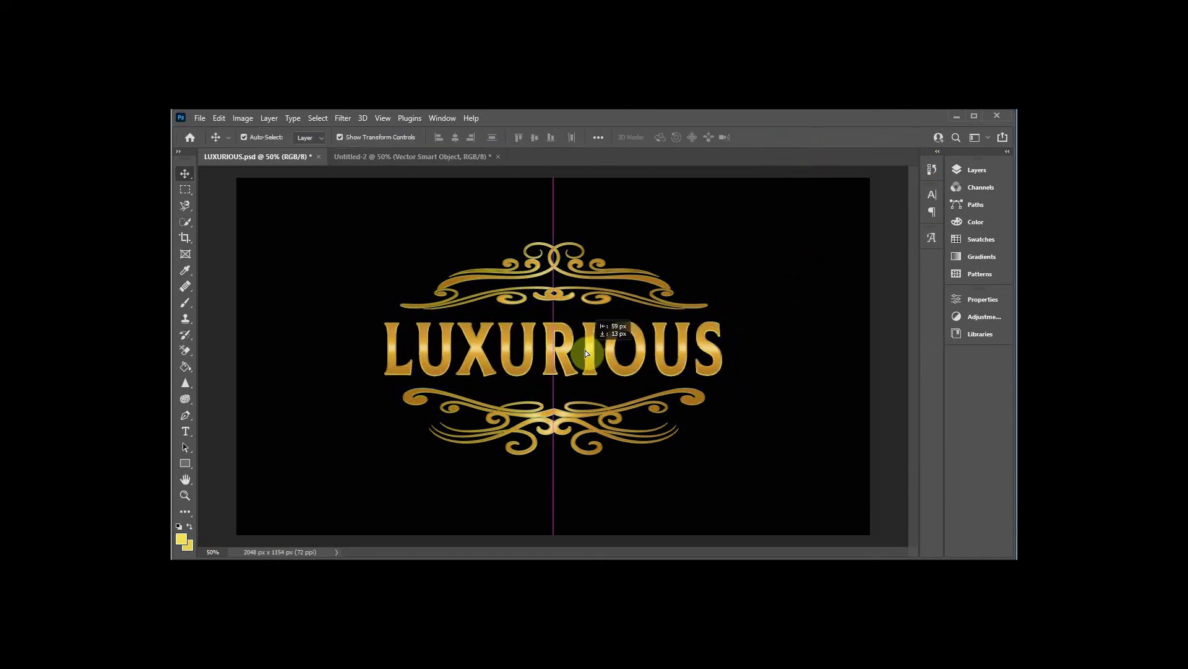
# Step: Reposition the flourish horizontally, nudging it right in small increments until it is centred around the text, and deselect it
pyautogui.click(647, 283)
pyautogui.moveTo(646, 282)
pyautogui.mouseDown()
pyautogui.moveTo(619, 281)
pyautogui.moveTo(669, 282)
pyautogui.moveTo(597, 281)
pyautogui.moveTo(640, 277)
pyautogui.mouseUp()
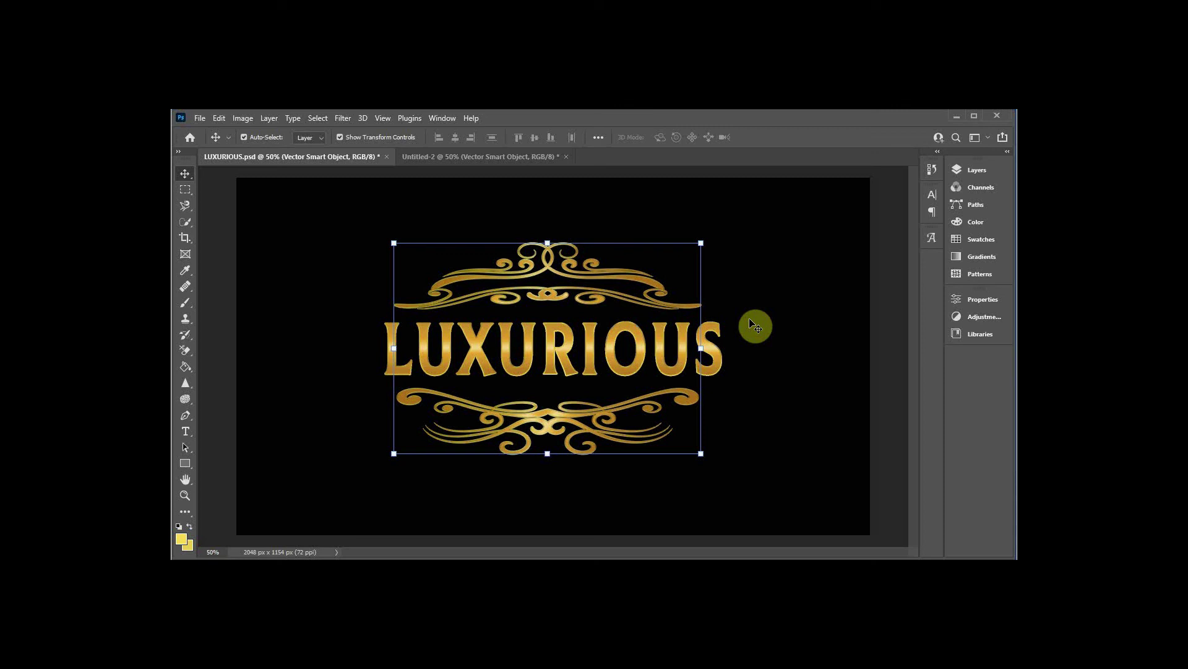
pyautogui.press('Right')
pyautogui.press('Right')
pyautogui.press('Right')
pyautogui.press('Right')
pyautogui.press('Right')
pyautogui.press('Right')
pyautogui.press('Right')
pyautogui.press('Right')
pyautogui.press('Right')
pyautogui.press('Right')
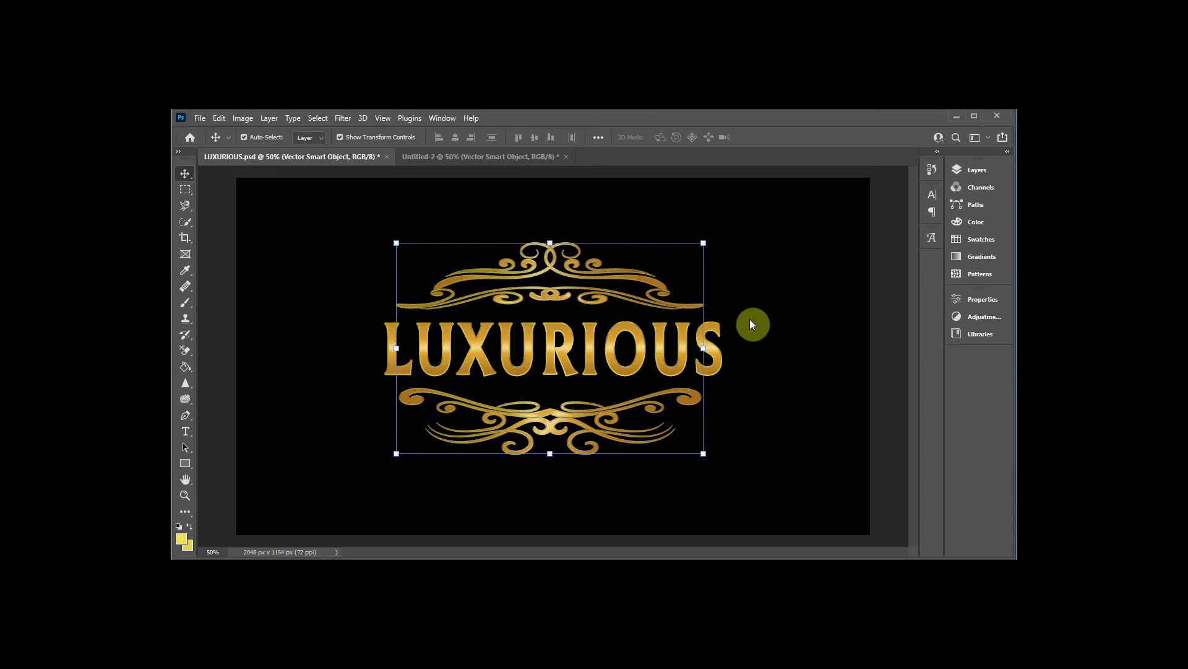
pyautogui.press('Right')
pyautogui.press('Right')
pyautogui.press('Right')
pyautogui.press('Right')
pyautogui.press('Right')
pyautogui.press('Right')
pyautogui.press('Right')
pyautogui.press('Right')
pyautogui.press('Right')
pyautogui.press('Right')
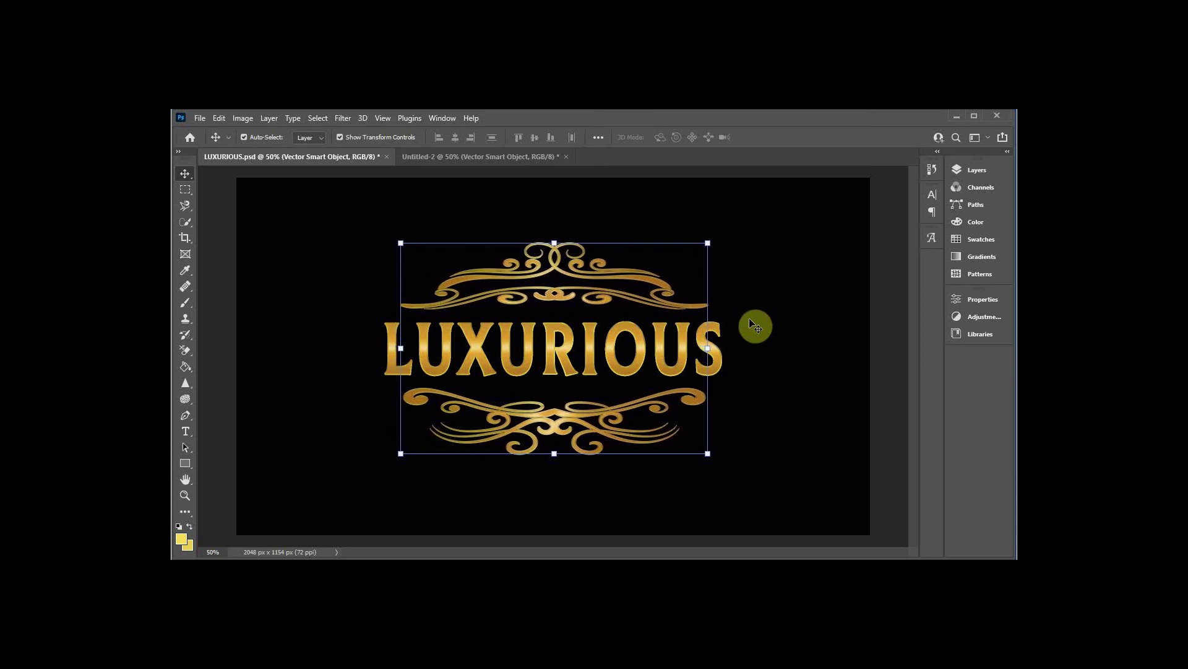
pyautogui.click(767, 336)
# Step: Shrink the LUXURIOUS text to 94.47% width and 90.85% height, keep it centred between the flourishes, and commit the transform
pyautogui.click(623, 372)
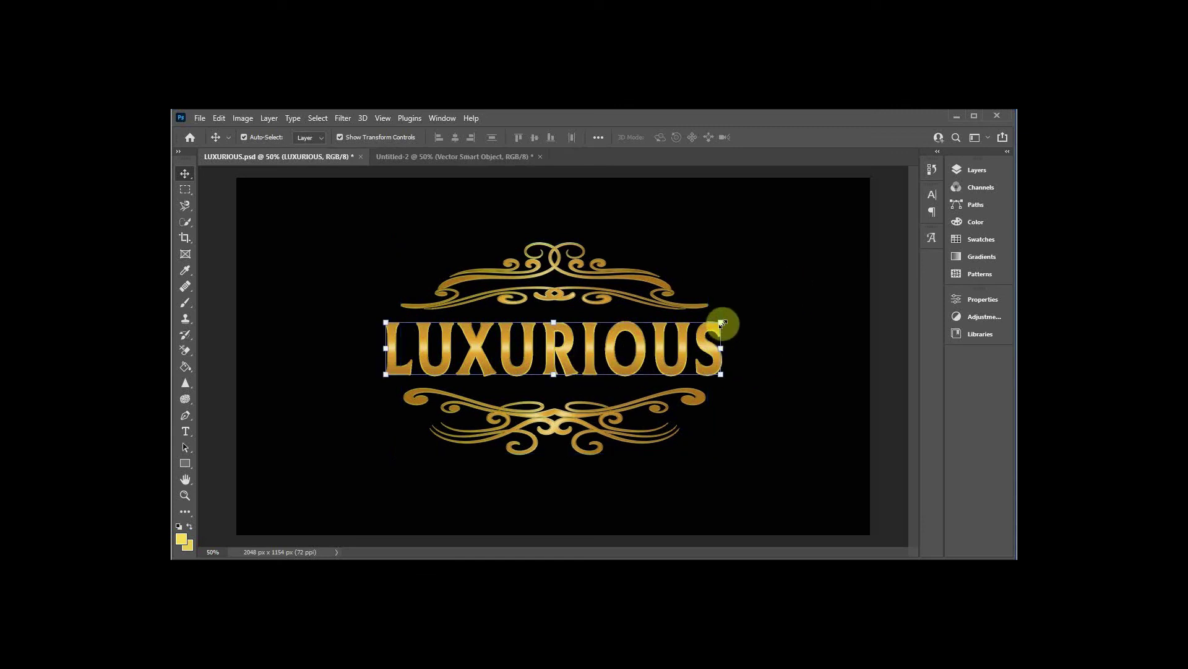
pyautogui.moveTo(720, 323); pyautogui.dragTo(707, 323)
pyautogui.moveTo(625, 369); pyautogui.dragTo(633, 365)
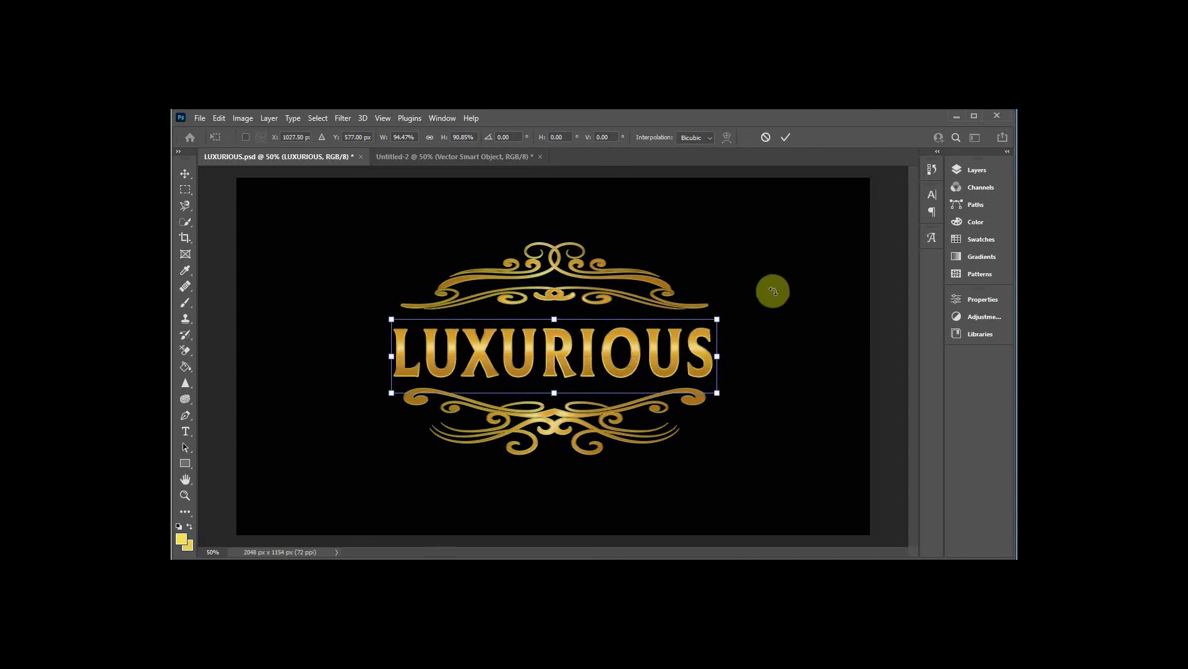
pyautogui.click(785, 138)
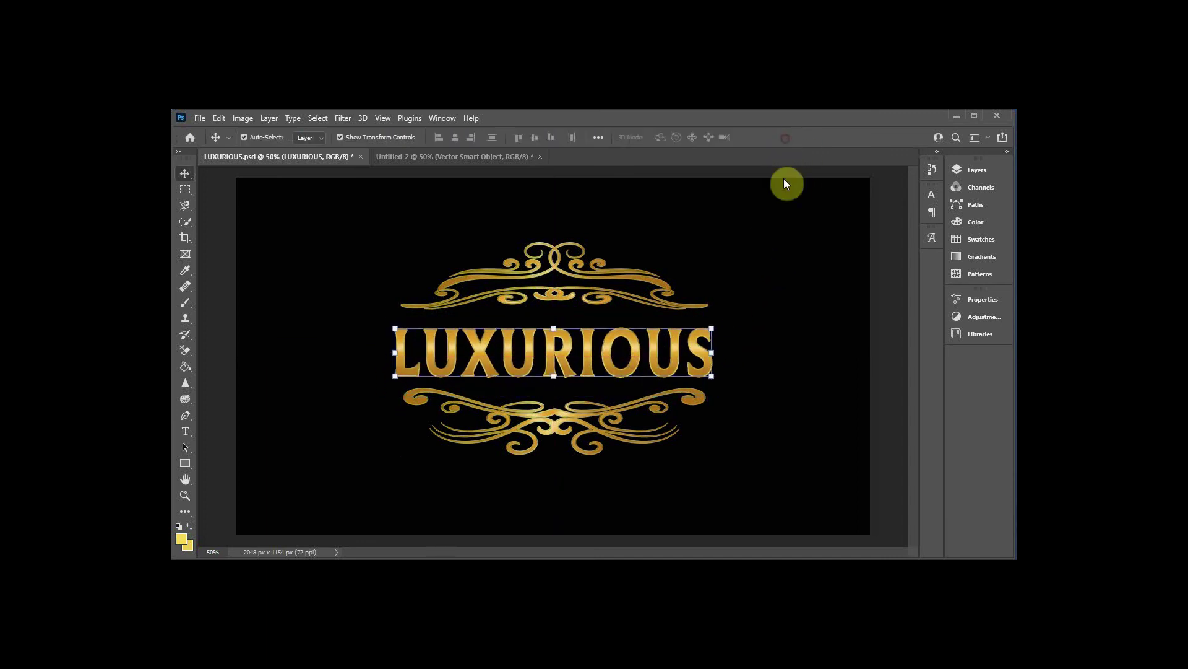
# Step: Nudge the flourish a few pixels left to fine-tune its alignment with the text, and deselect it
pyautogui.click(555, 269)
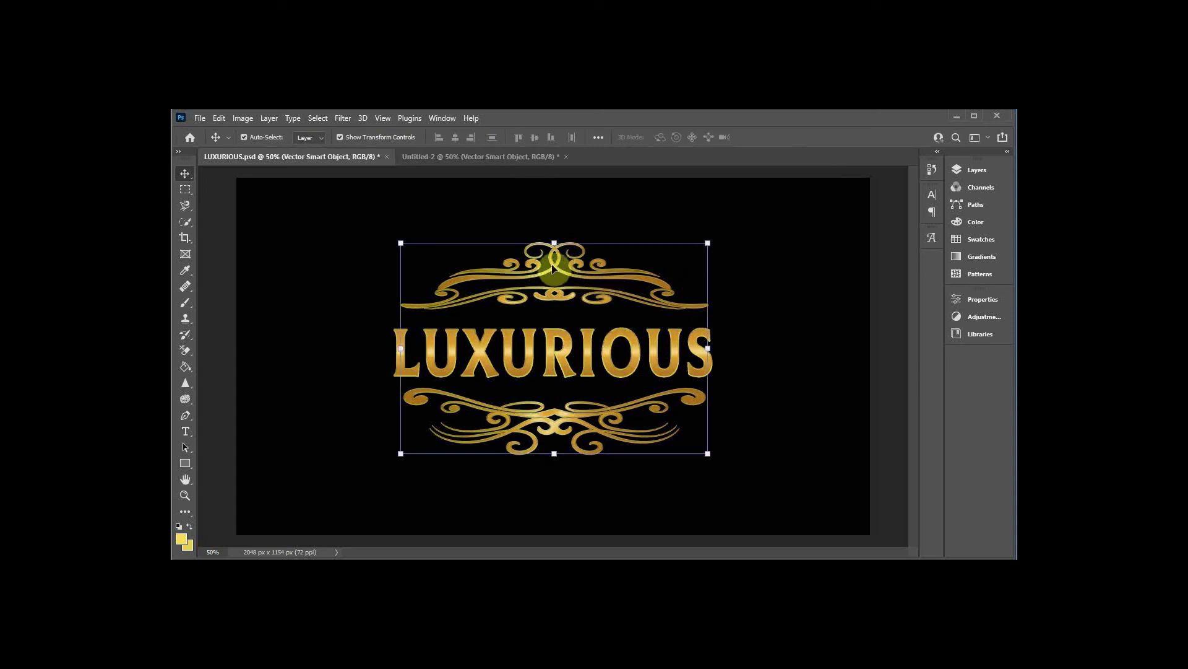
pyautogui.press('Left')
pyautogui.press('Left')
pyautogui.press('Left')
pyautogui.press('Left')
pyautogui.press('Left')
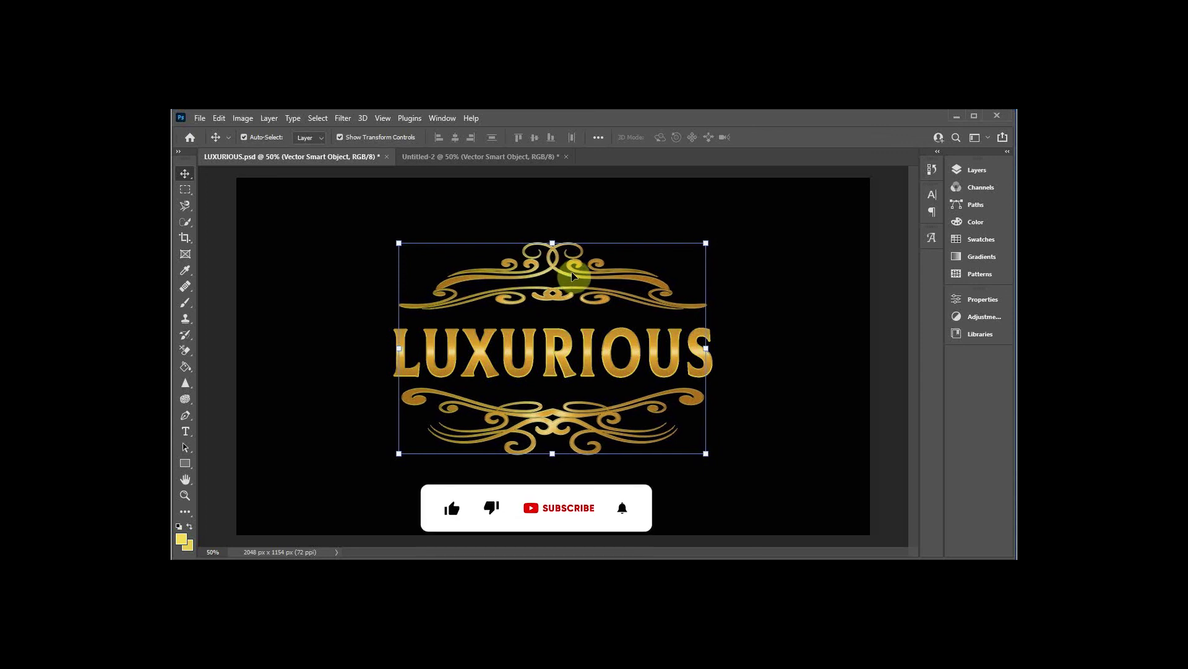
pyautogui.click(756, 305)
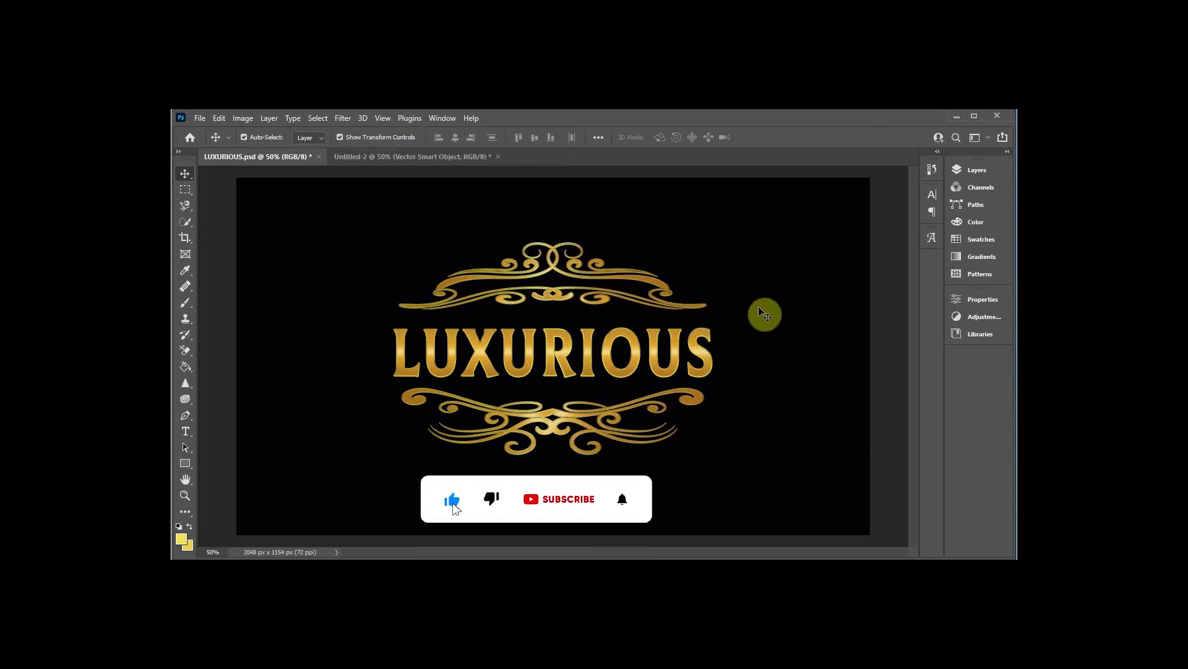